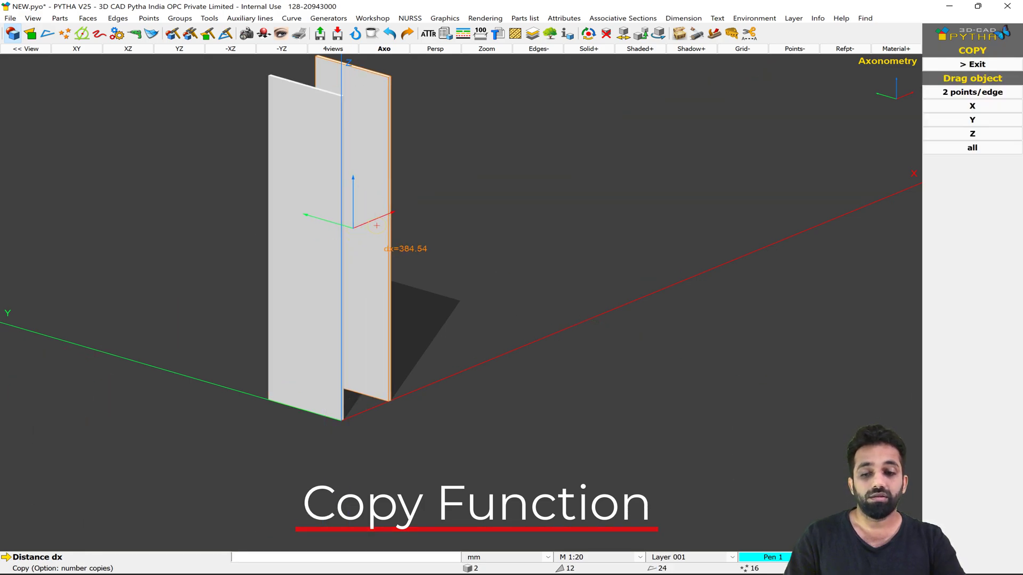
Copy the side panel along X by a distance of 600-20 mm
{"action": "type", "text": "600-20"}
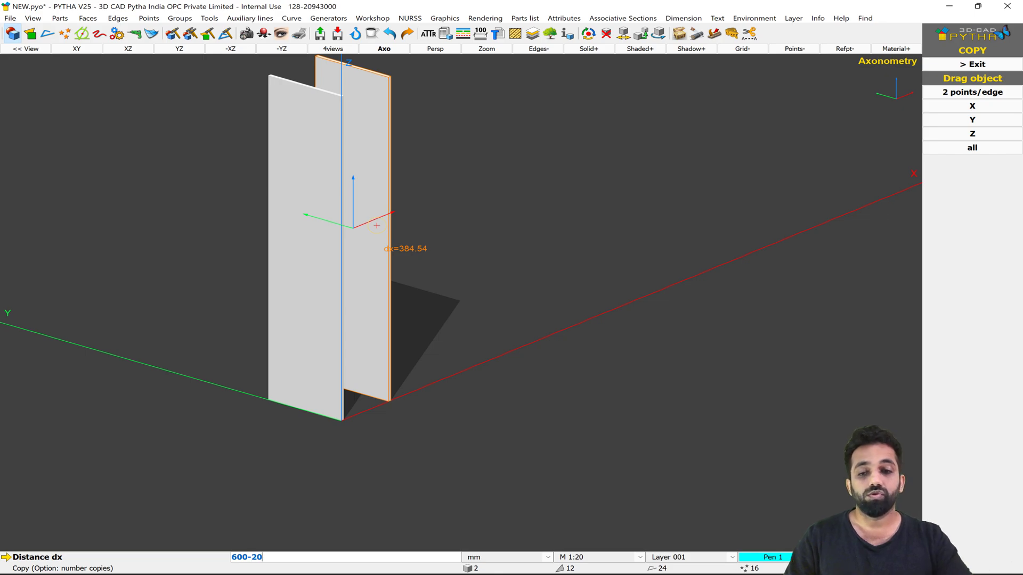
{"action": "key", "text": "Return"}
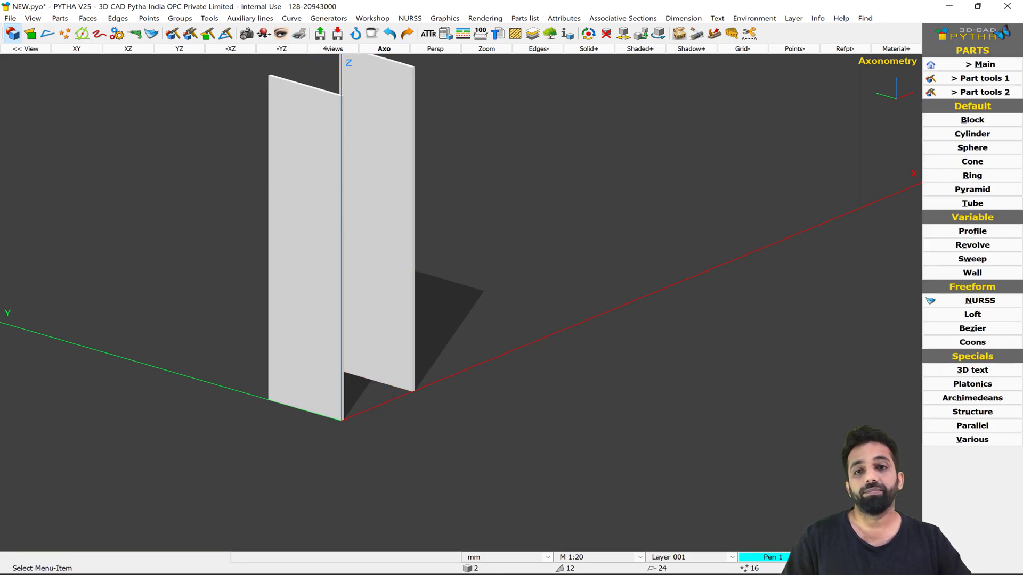
Create a block between the tops of the two side panels as the top panel, with lz set to -20
{"action": "middle_click_drag", "start_coordinate": [323, 160], "coordinate": [393, 200]}
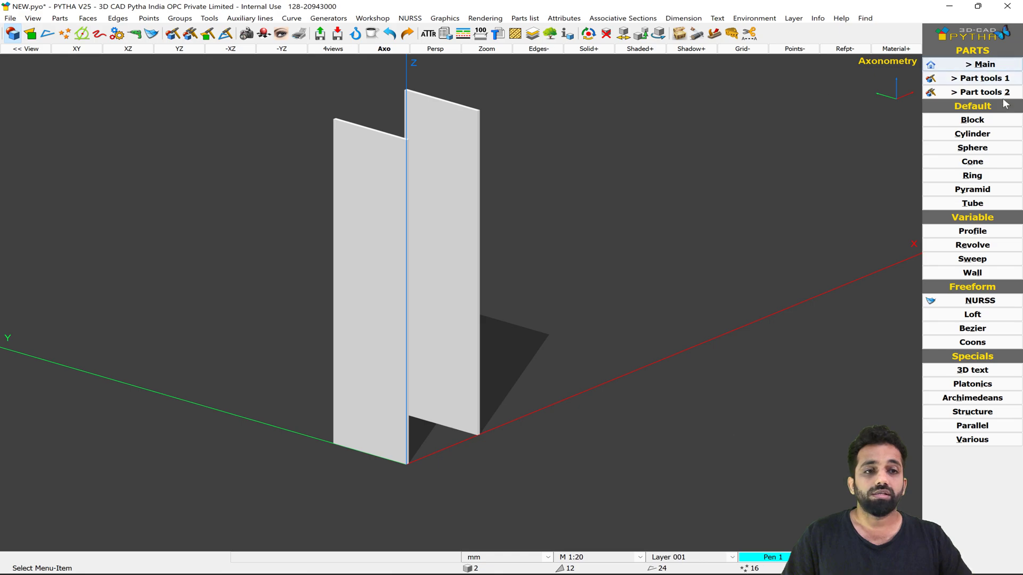
{"action": "left_click", "coordinate": [971, 121]}
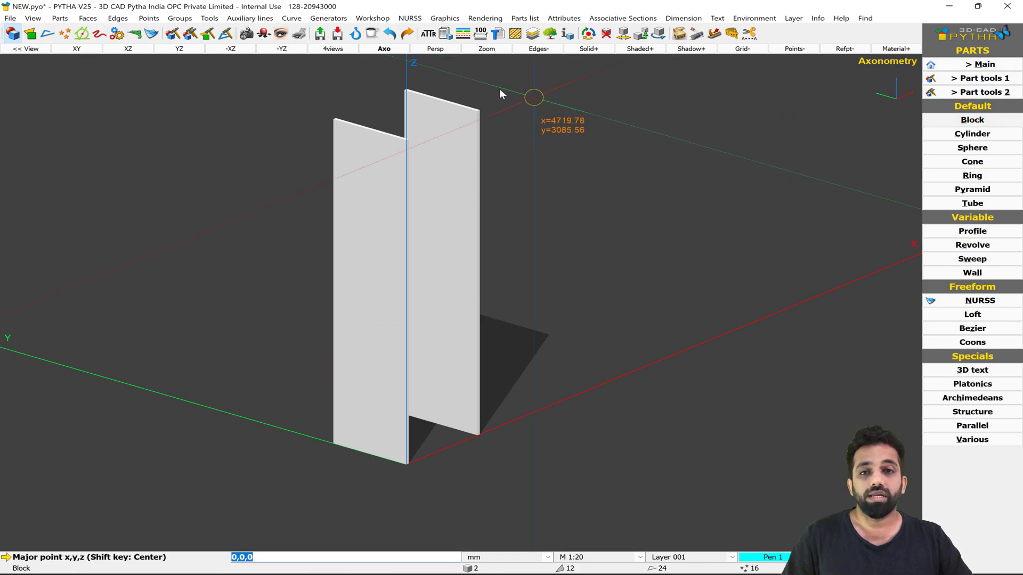
{"action": "left_click", "coordinate": [404, 95]}
{"action": "scroll", "coordinate": [407, 140], "scroll_direction": "up", "scroll_amount": 5}
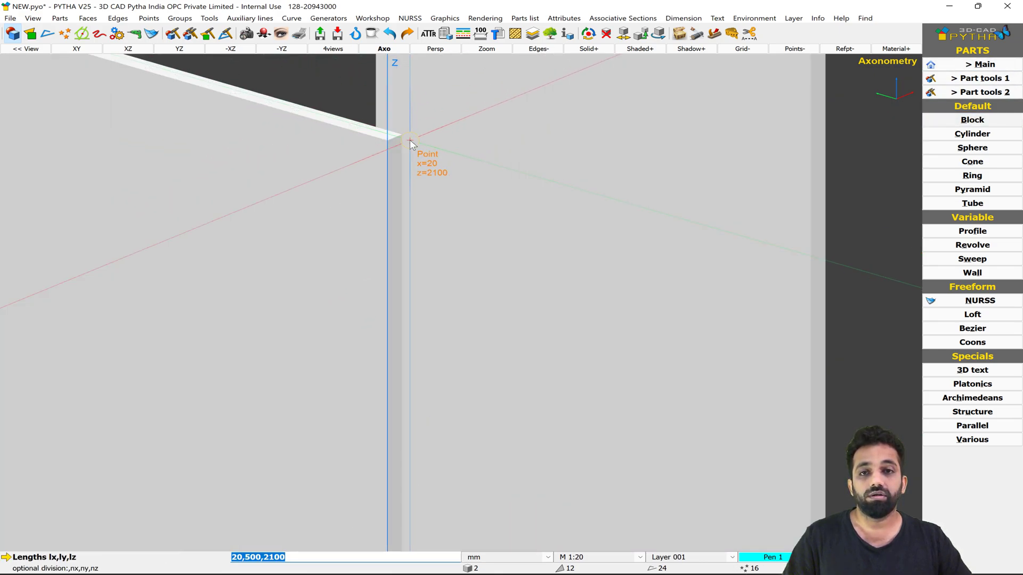
{"action": "left_click", "coordinate": [402, 136]}
{"action": "scroll", "coordinate": [367, 213], "scroll_direction": "down", "scroll_amount": 5}
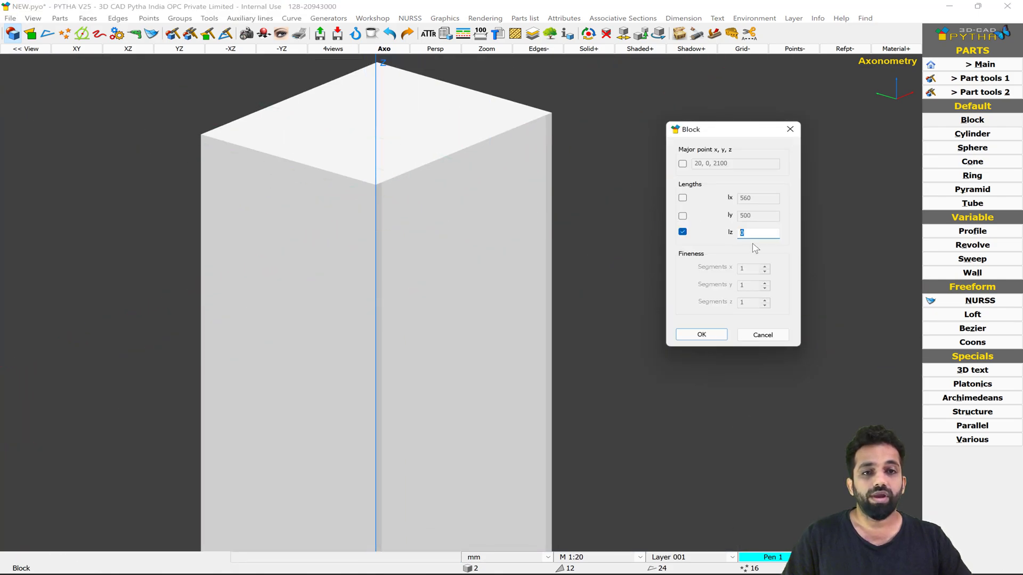
{"action": "type", "text": "-20"}
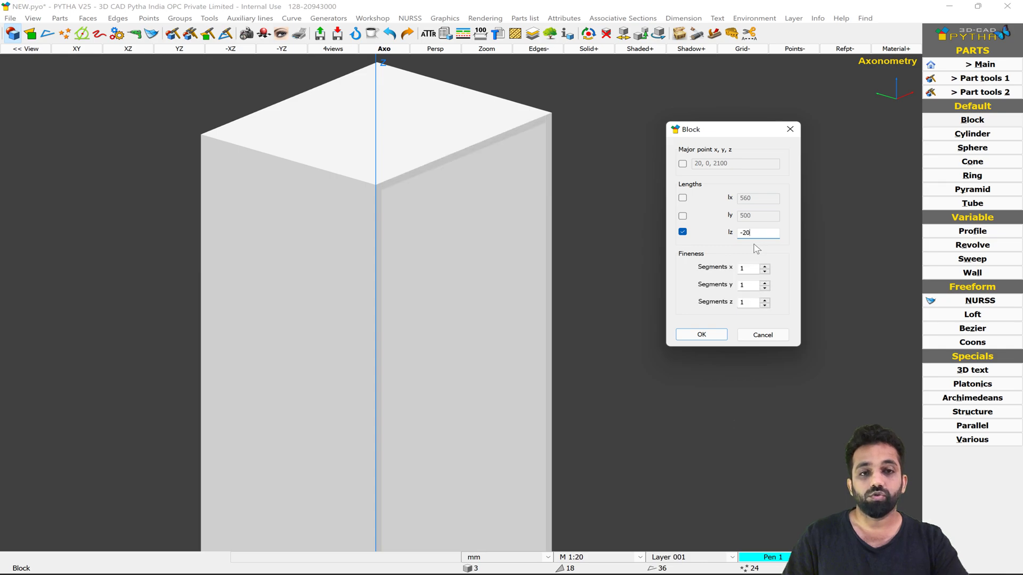
{"action": "left_click", "coordinate": [701, 335]}
Copy the top panel straight down to the base of the side panels, using only the Z displacement of 2080 mm
{"action": "right_click", "coordinate": [483, 135]}
{"action": "left_click", "coordinate": [513, 151]}
{"action": "left_click", "coordinate": [515, 133]}
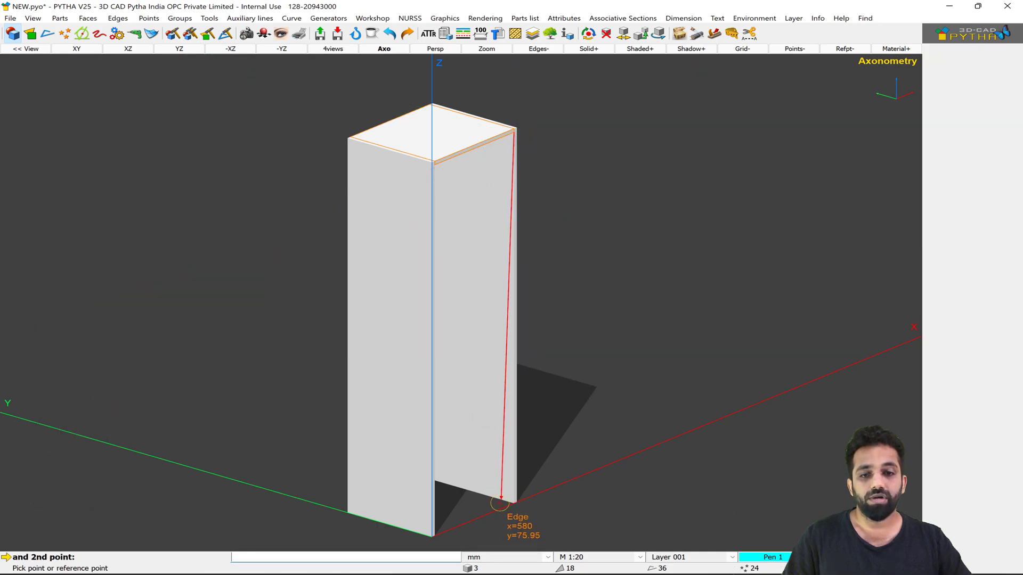
{"action": "left_click", "coordinate": [495, 496]}
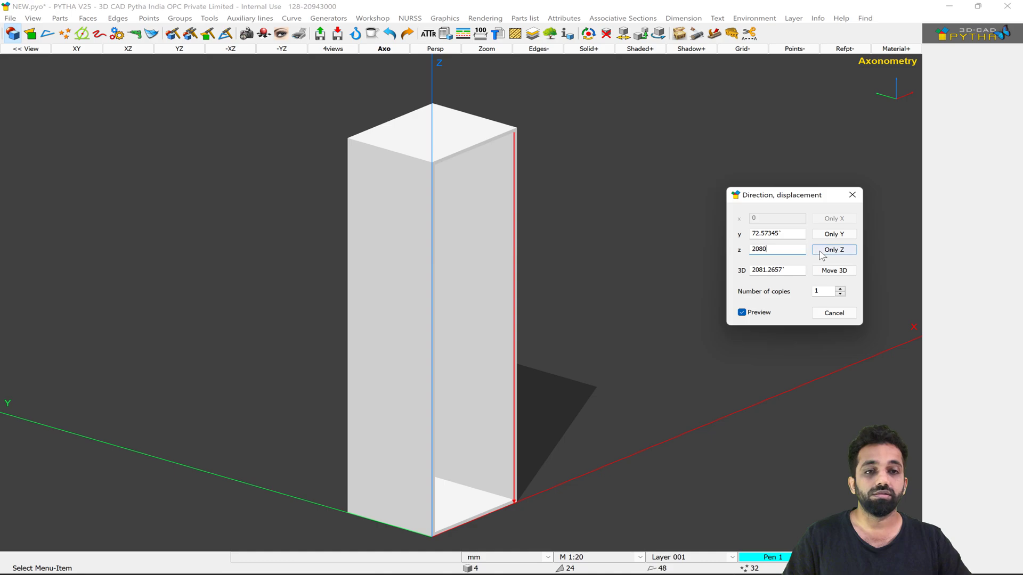
{"action": "left_click", "coordinate": [833, 250]}
Move the bottom panel up by 75 mm along Z
{"action": "middle_click_drag", "start_coordinate": [663, 257], "coordinate": [633, 254]}
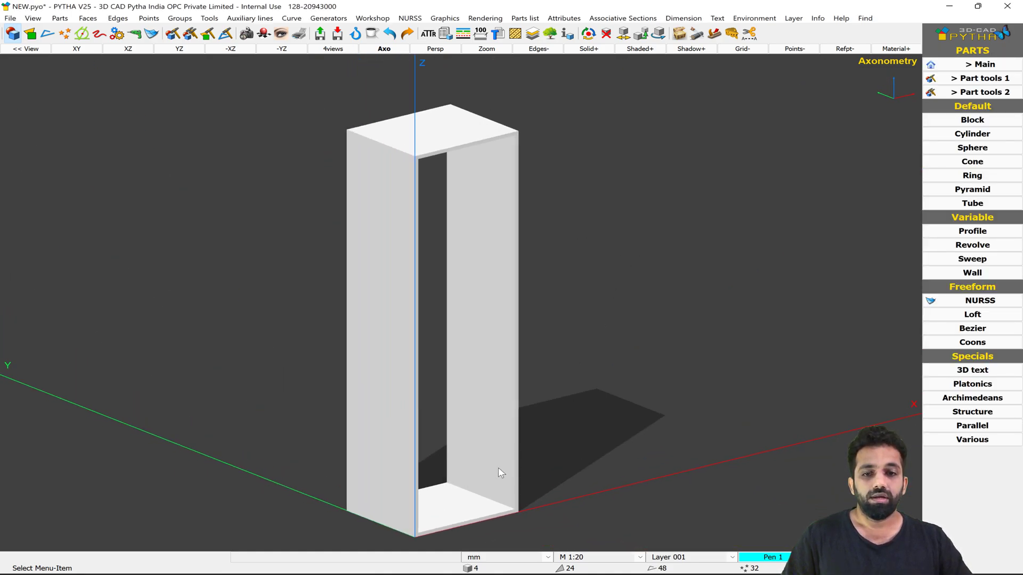
{"action": "right_click", "coordinate": [472, 506]}
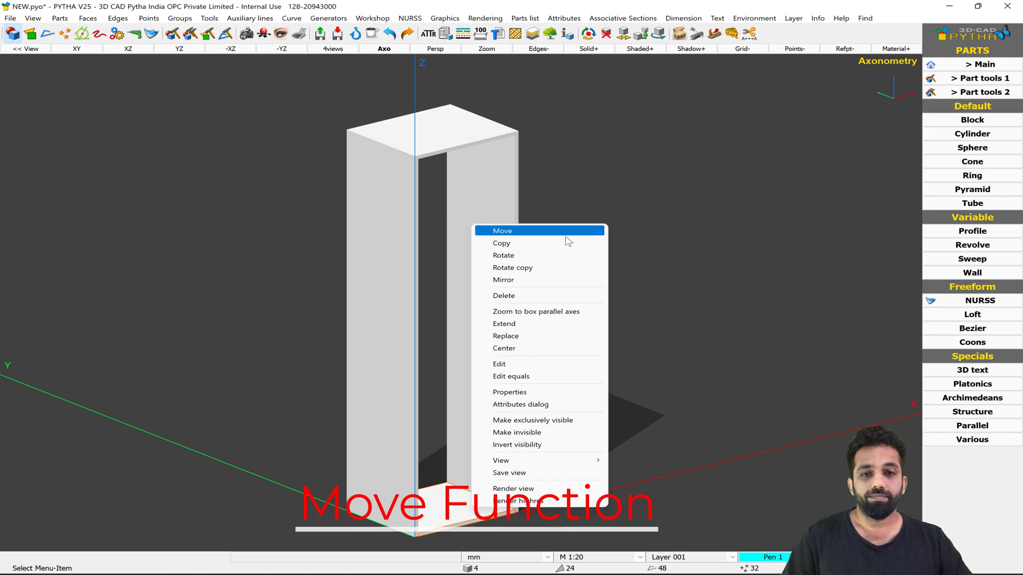
{"action": "left_click", "coordinate": [527, 231]}
{"action": "type", "text": "75"}
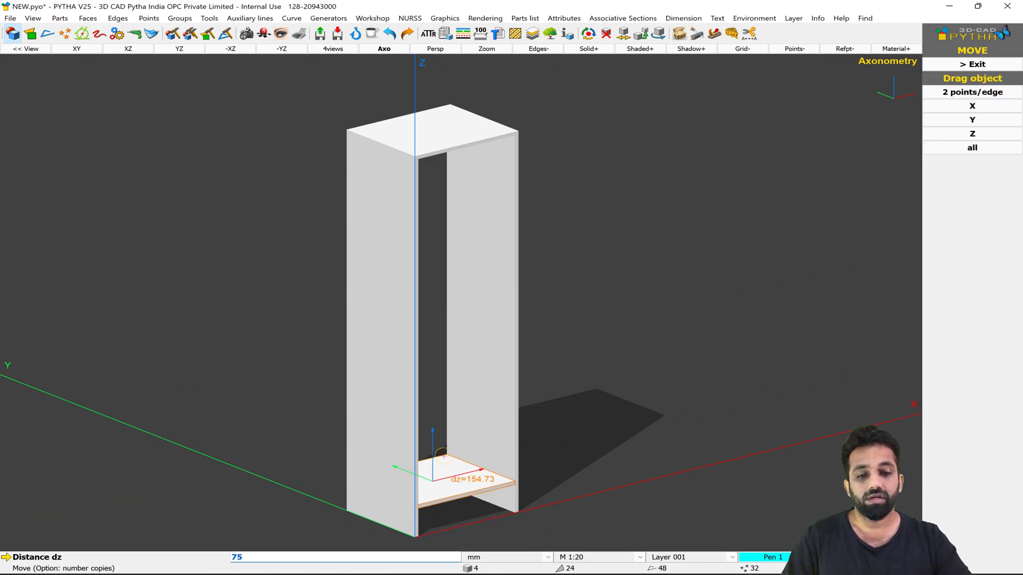
{"action": "key", "text": "Return"}
Switch the smart tool from parts to edges
{"action": "middle_click_drag", "start_coordinate": [504, 170], "coordinate": [521, 149]}
{"action": "left_click", "coordinate": [392, 51]}
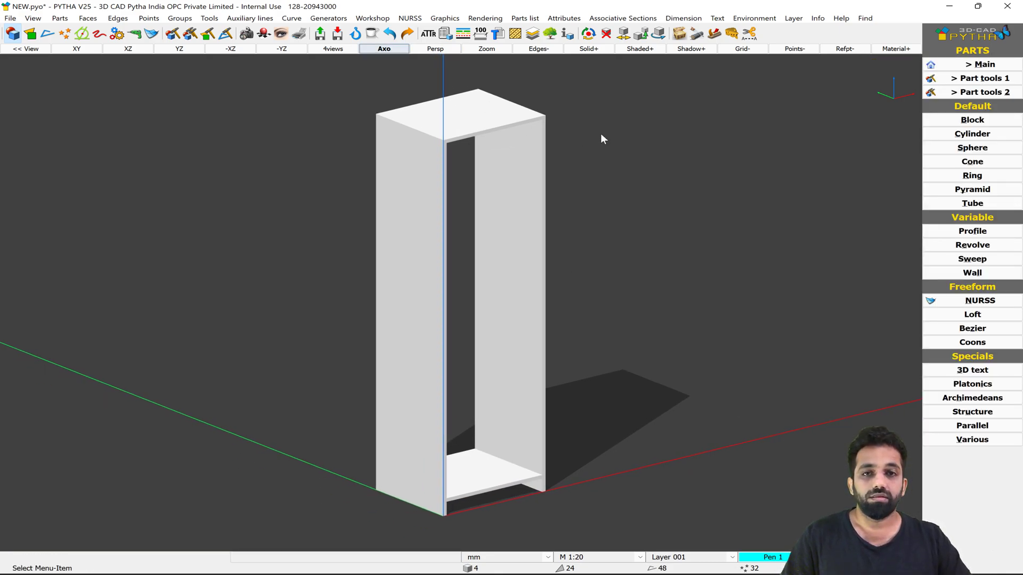
{"action": "left_click", "coordinate": [589, 34]}
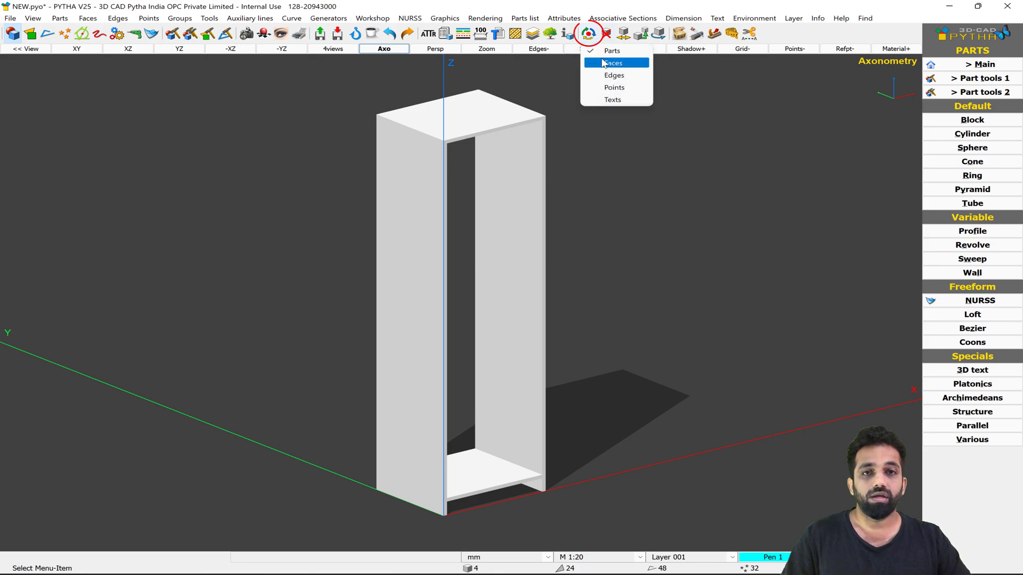
{"action": "left_click", "coordinate": [610, 75]}
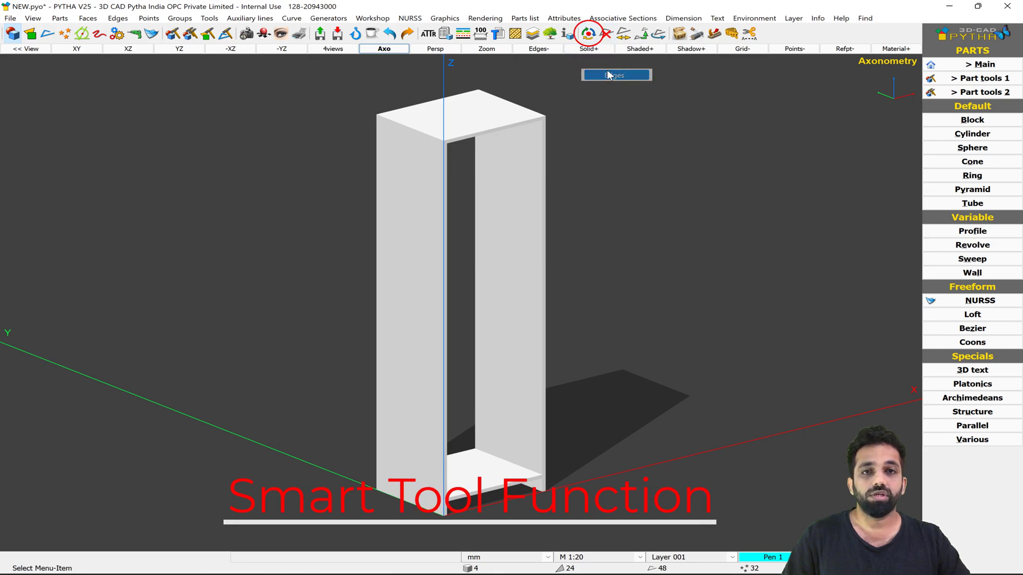
Move the two short edges at the right side panel's upper front corner 250 mm back along Y
{"action": "left_click", "coordinate": [623, 34]}
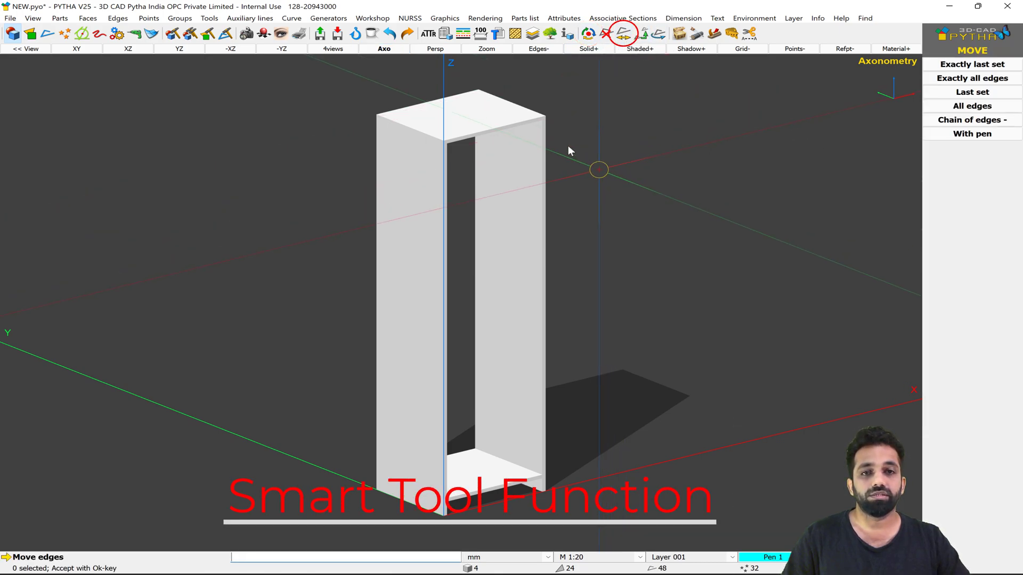
{"action": "scroll", "coordinate": [546, 115], "scroll_direction": "up", "scroll_amount": 5}
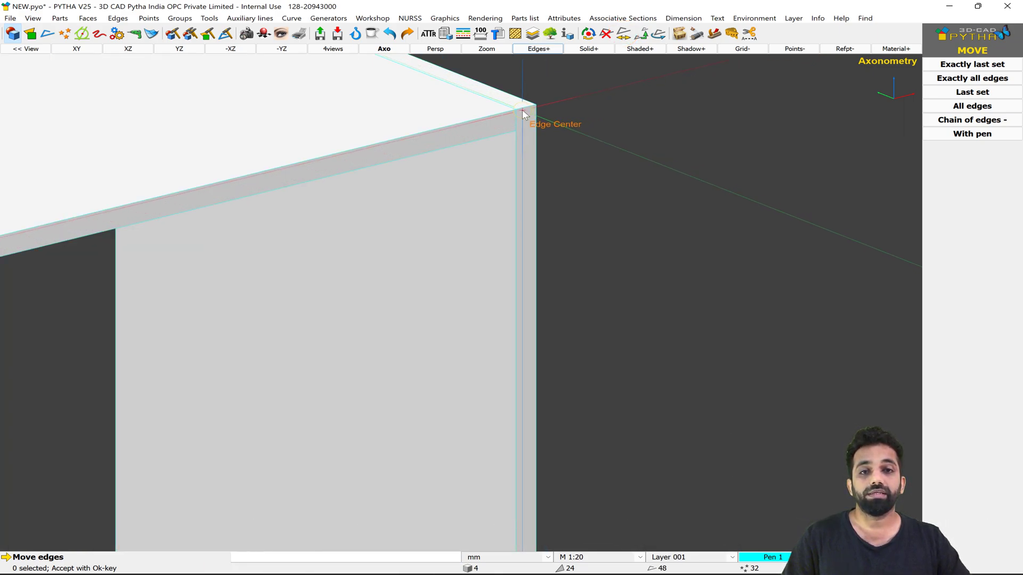
{"action": "left_click_drag", "start_coordinate": [495, 91], "coordinate": [585, 187]}
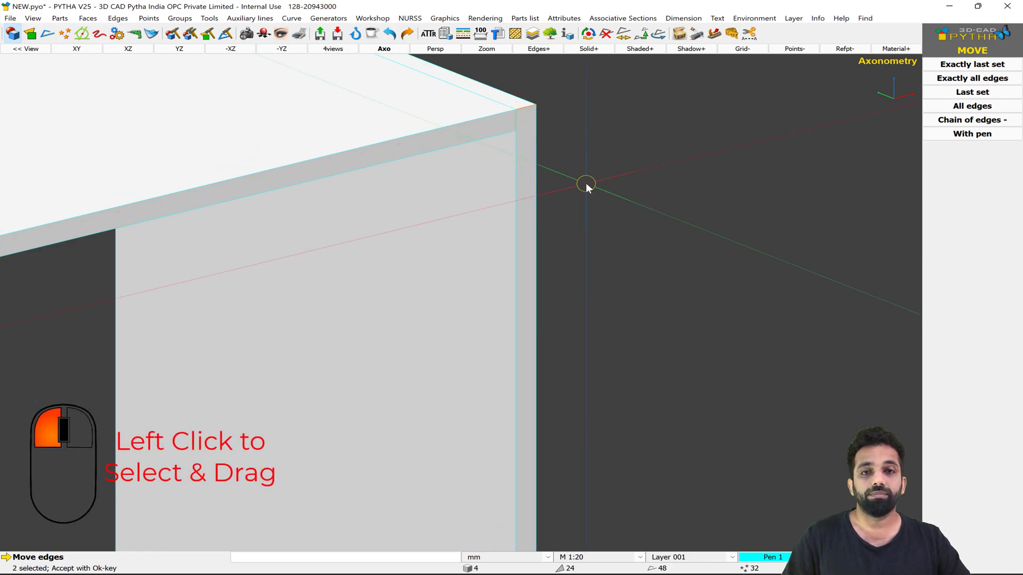
{"action": "scroll", "coordinate": [585, 183], "scroll_direction": "down", "scroll_amount": 3}
{"action": "right_click", "coordinate": [591, 189]}
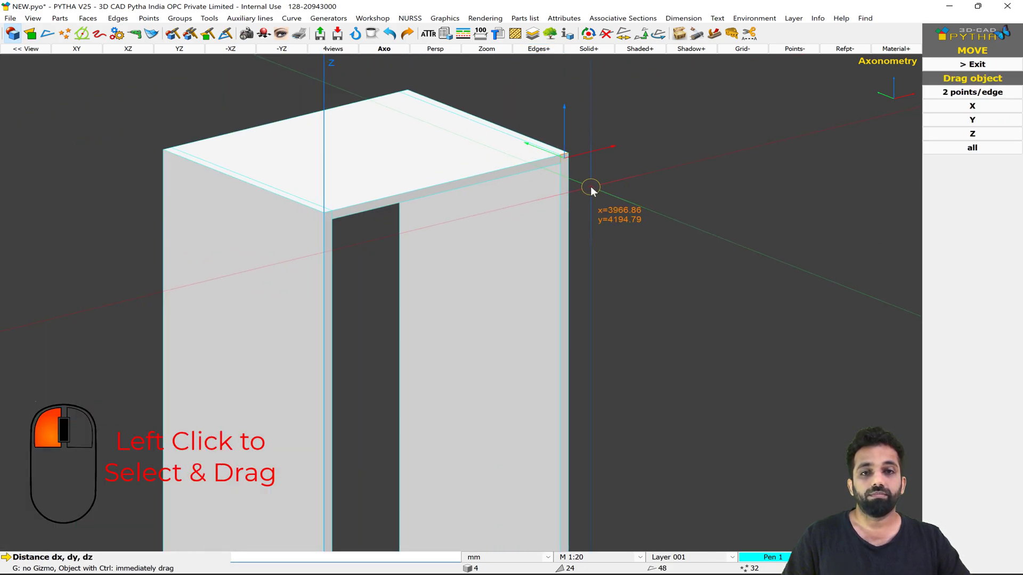
{"action": "left_click_drag", "start_coordinate": [564, 156], "coordinate": [470, 113]}
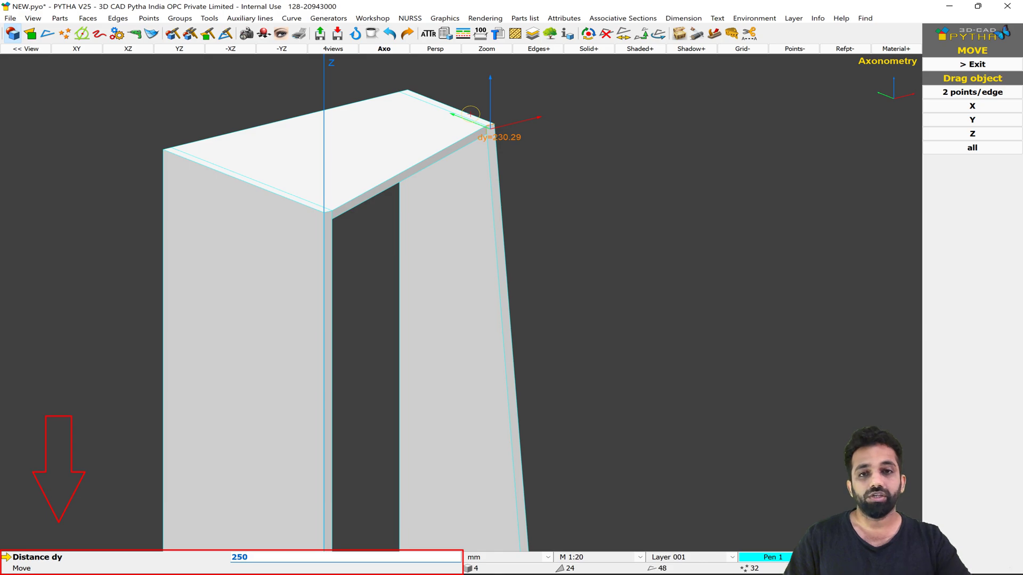
{"action": "type", "text": "250"}
{"action": "key", "text": "Return"}
Move the two short edges at the left side panel's lower front corner 250 mm back along Y
{"action": "scroll", "coordinate": [542, 146], "scroll_direction": "down", "scroll_amount": 4}
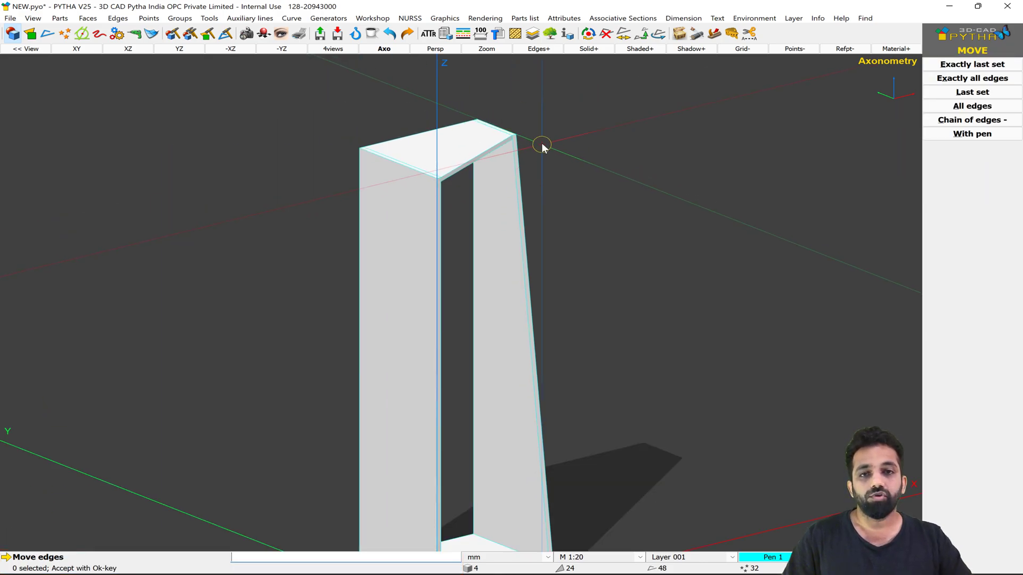
{"action": "scroll", "coordinate": [484, 382], "scroll_direction": "up", "scroll_amount": 5}
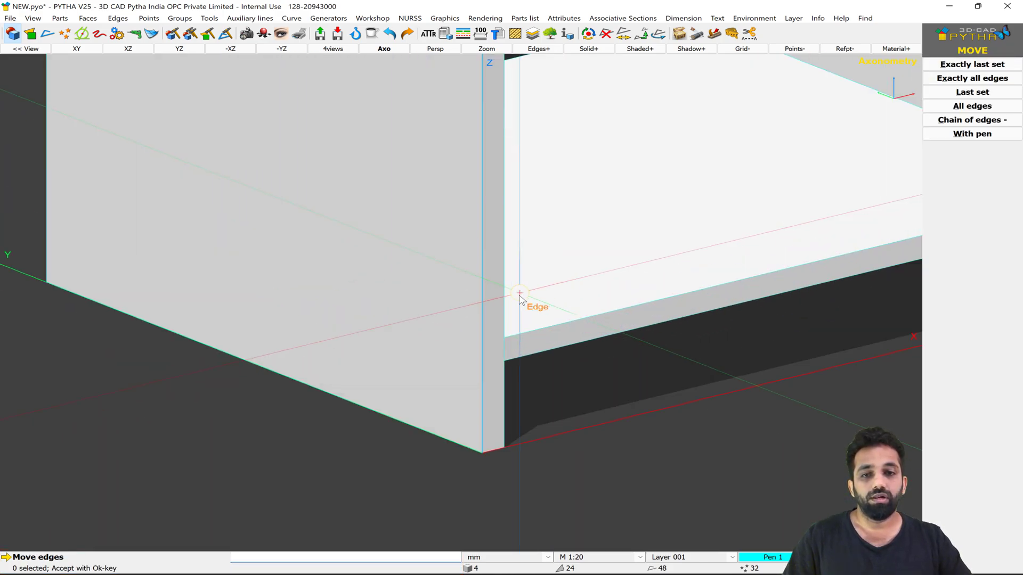
{"action": "left_click_drag", "start_coordinate": [452, 319], "coordinate": [539, 409]}
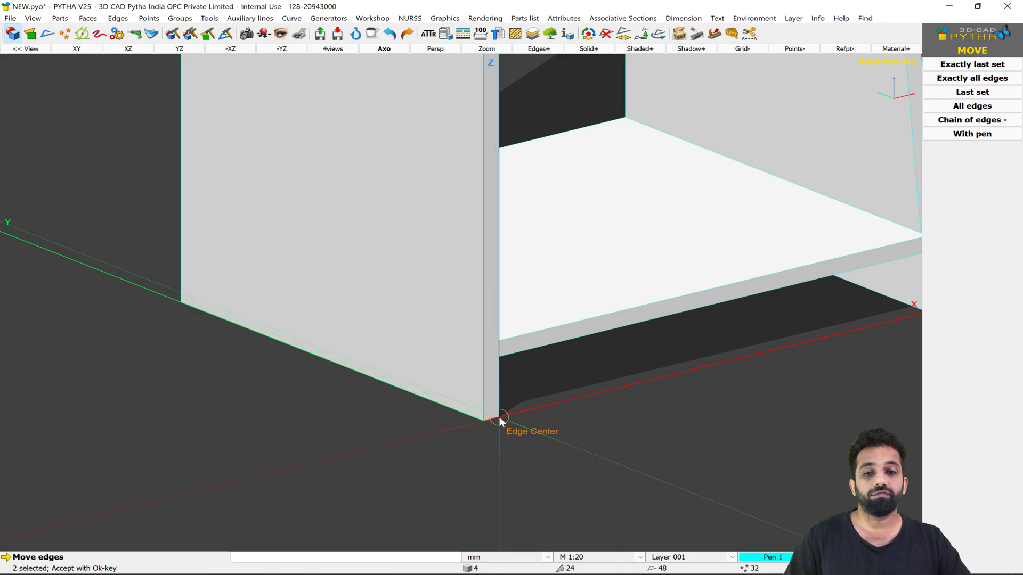
{"action": "right_click", "coordinate": [557, 370]}
{"action": "scroll", "coordinate": [461, 400], "scroll_direction": "up", "scroll_amount": 1}
{"action": "scroll", "coordinate": [514, 385], "scroll_direction": "down", "scroll_amount": 2}
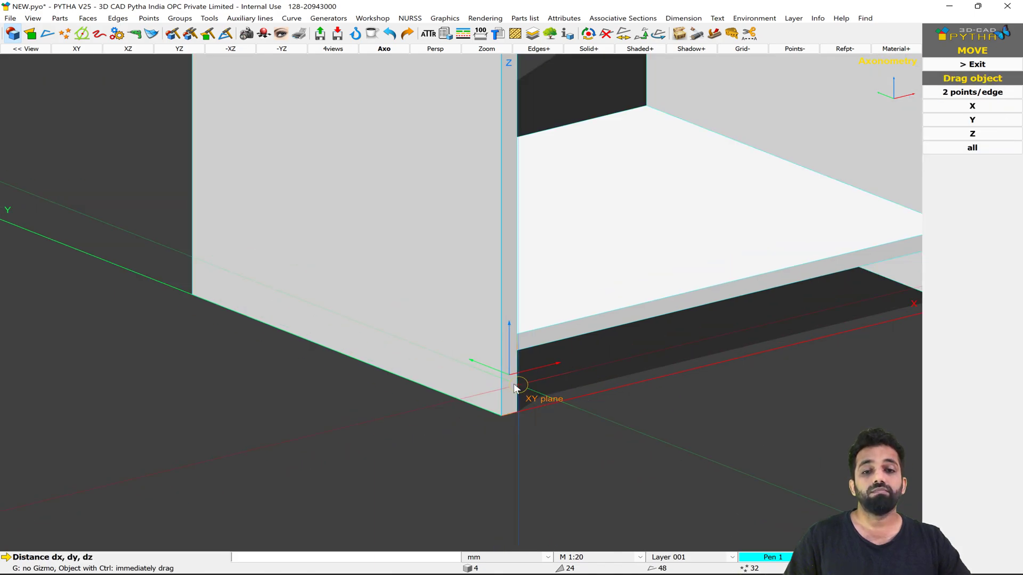
{"action": "left_click_drag", "start_coordinate": [491, 373], "coordinate": [460, 354]}
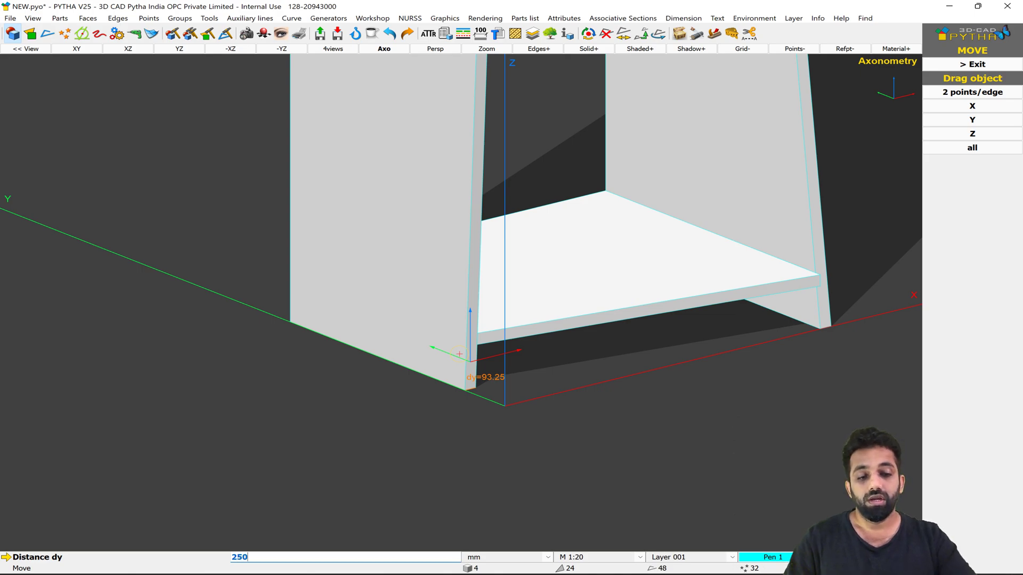
{"action": "key", "text": "Return"}
Examine how the bottom panel's front corners meet the two tapered side panels
{"action": "scroll", "coordinate": [474, 370], "scroll_direction": "down", "scroll_amount": 5}
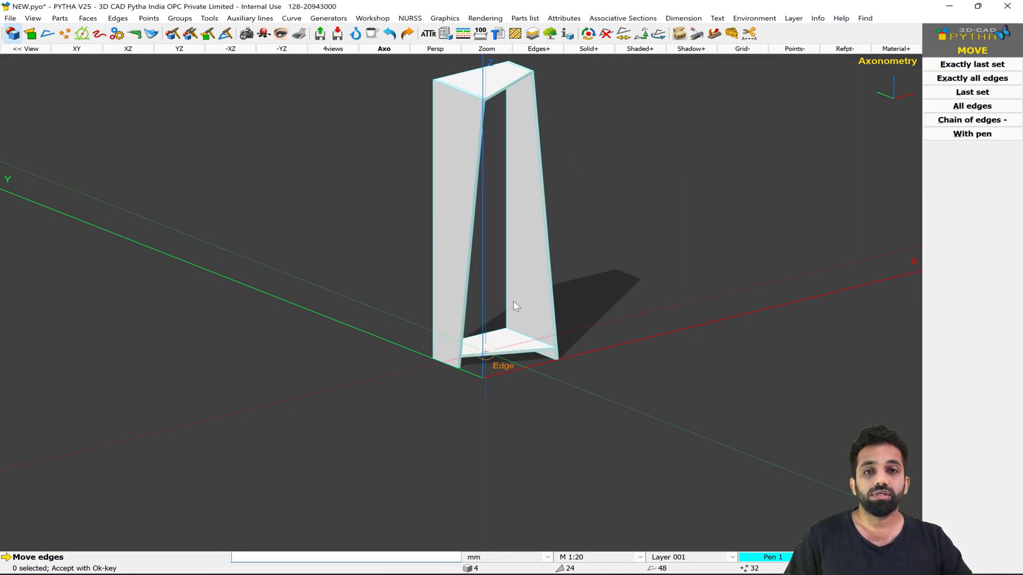
{"action": "middle_click_drag", "start_coordinate": [638, 334], "coordinate": [565, 408]}
{"action": "scroll", "coordinate": [565, 408], "scroll_direction": "up", "scroll_amount": 5}
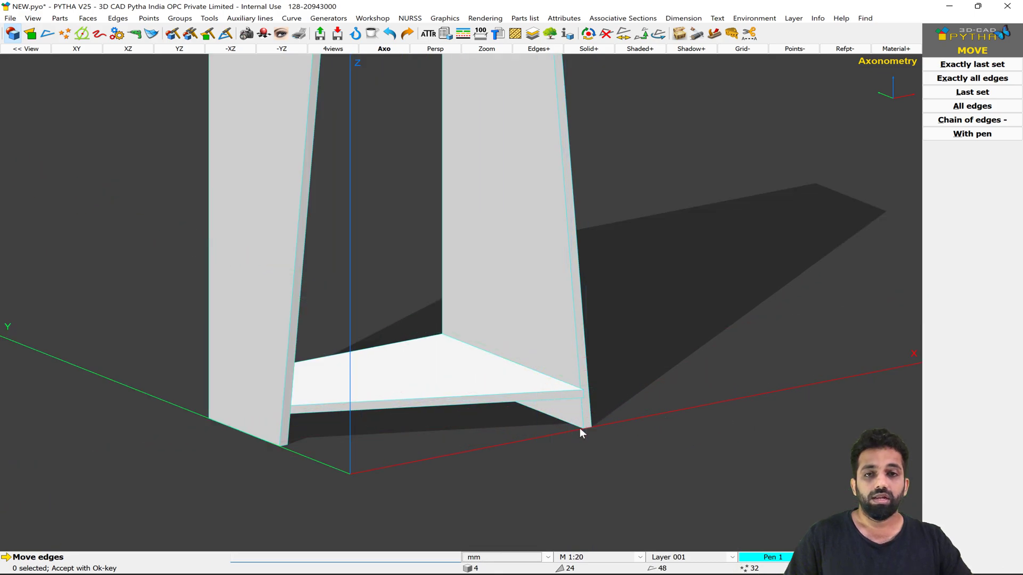
{"action": "scroll", "coordinate": [579, 428], "scroll_direction": "up", "scroll_amount": 2}
{"action": "scroll", "coordinate": [625, 452], "scroll_direction": "down", "scroll_amount": 3}
{"action": "scroll", "coordinate": [590, 310], "scroll_direction": "down", "scroll_amount": 1}
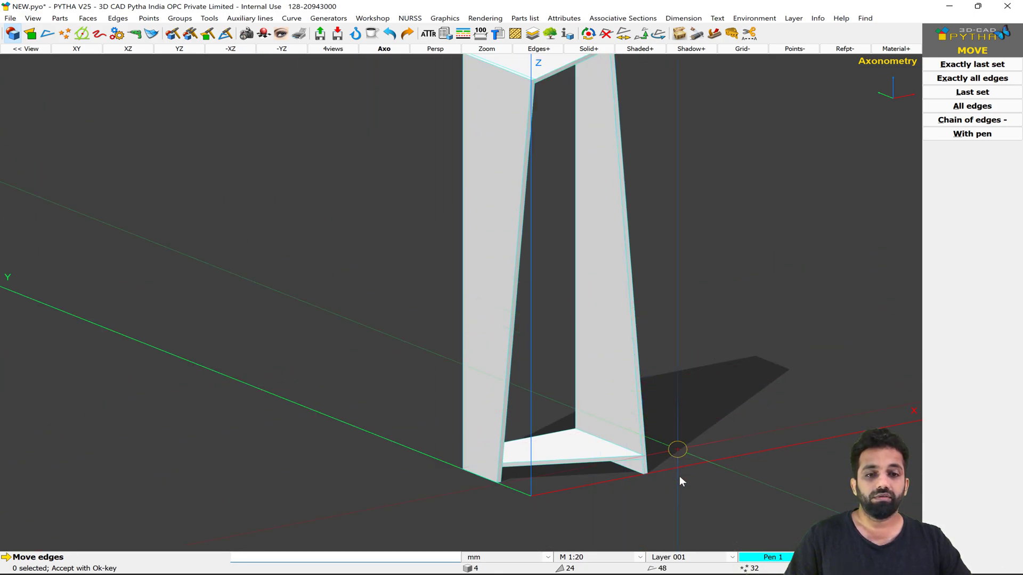
{"action": "scroll", "coordinate": [638, 468], "scroll_direction": "up", "scroll_amount": 9}
{"action": "mouse_move", "coordinate": [635, 416]}
{"action": "middle_mouse_down"}
{"action": "mouse_move", "coordinate": [657, 436]}
{"action": "mouse_move", "coordinate": [199, 372]}
{"action": "middle_mouse_up"}
{"action": "middle_click_drag", "start_coordinate": [130, 356], "coordinate": [335, 372]}
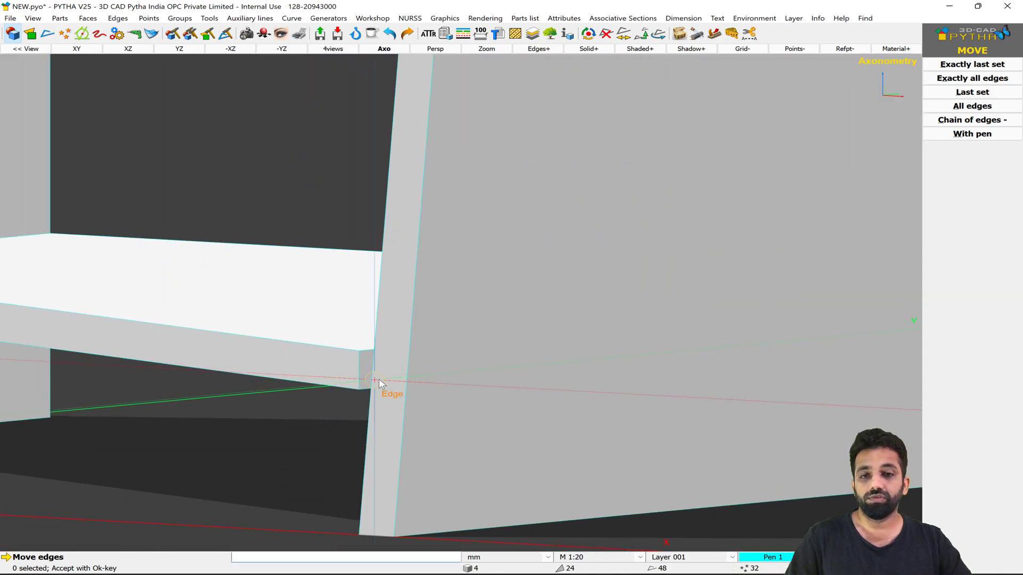
{"action": "scroll", "coordinate": [379, 379], "scroll_direction": "up", "scroll_amount": 4}
{"action": "scroll", "coordinate": [402, 343], "scroll_direction": "down", "scroll_amount": 1}
{"action": "scroll", "coordinate": [406, 343], "scroll_direction": "down", "scroll_amount": 8}
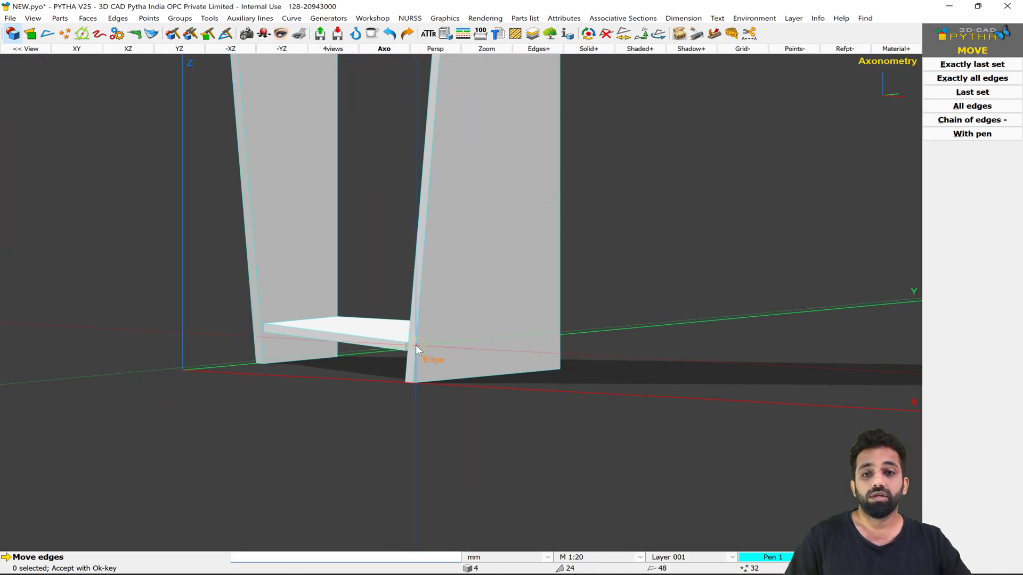
Move the top panel's protruding vertical front edge beside the left side panel back along Y
{"action": "middle_click_drag", "start_coordinate": [379, 199], "coordinate": [535, 421]}
{"action": "middle_click_drag", "start_coordinate": [481, 91], "coordinate": [634, 232]}
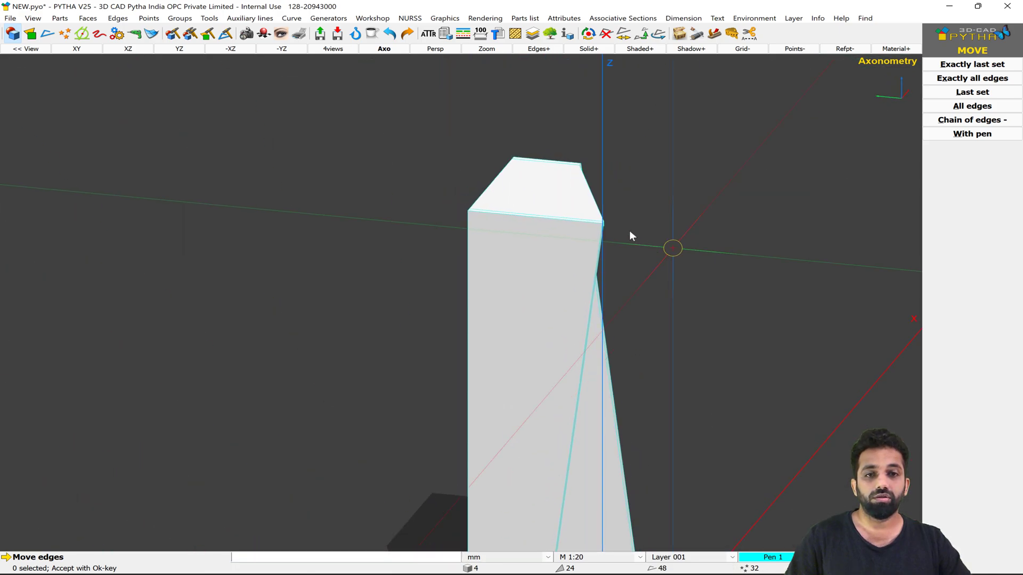
{"action": "scroll", "coordinate": [602, 225], "scroll_direction": "up", "scroll_amount": 8}
{"action": "right_click", "coordinate": [601, 192]}
{"action": "right_click", "coordinate": [600, 149]}
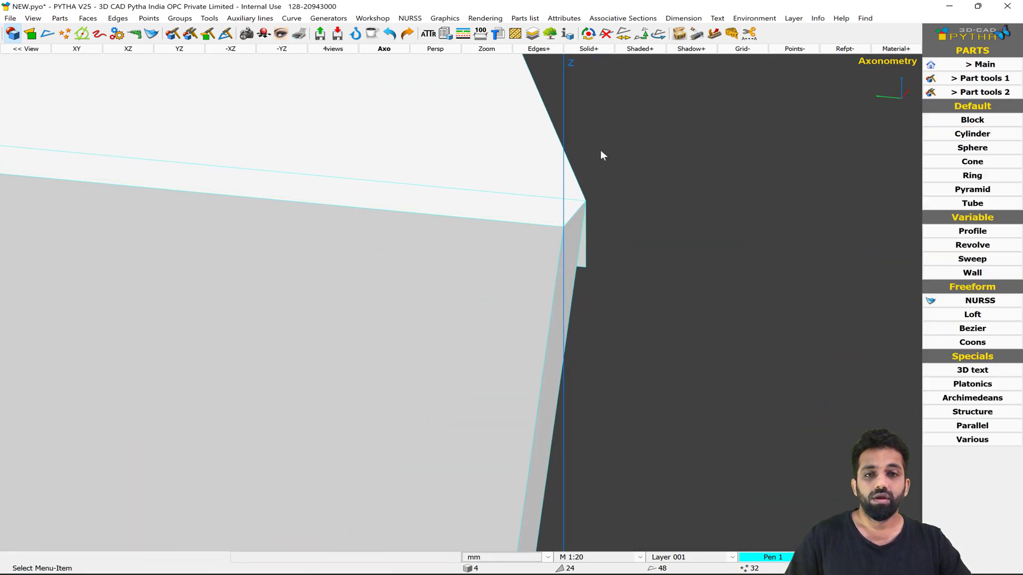
{"action": "left_click", "coordinate": [621, 35]}
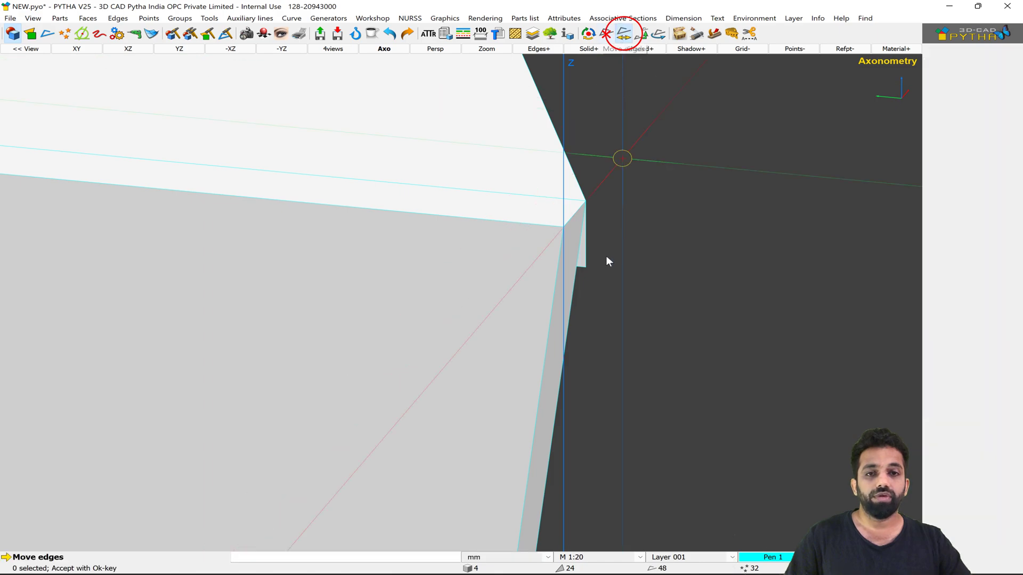
{"action": "left_click", "coordinate": [574, 241]}
{"action": "right_click", "coordinate": [638, 269]}
{"action": "left_click", "coordinate": [550, 198]}
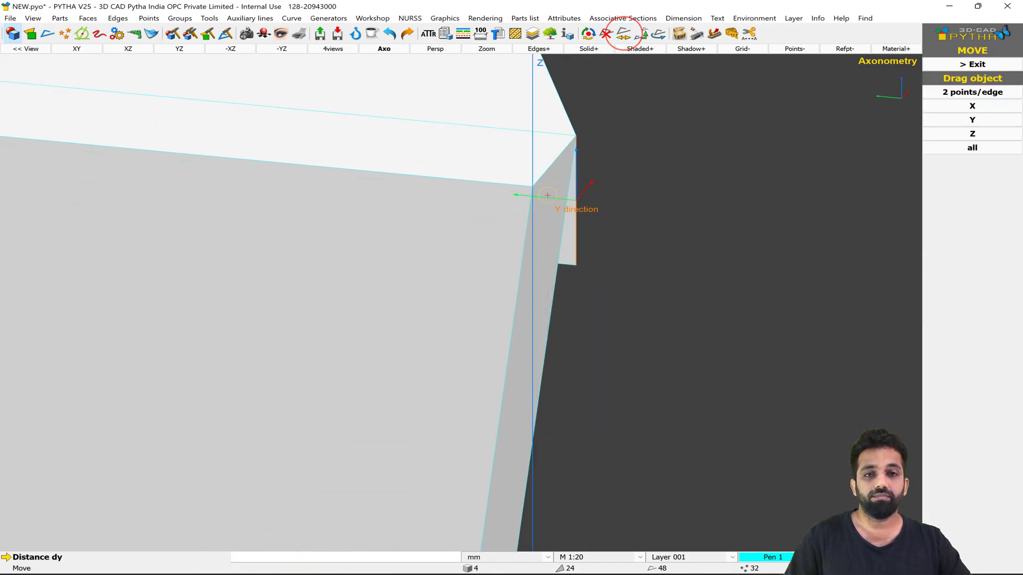
{"action": "key", "text": "Return"}
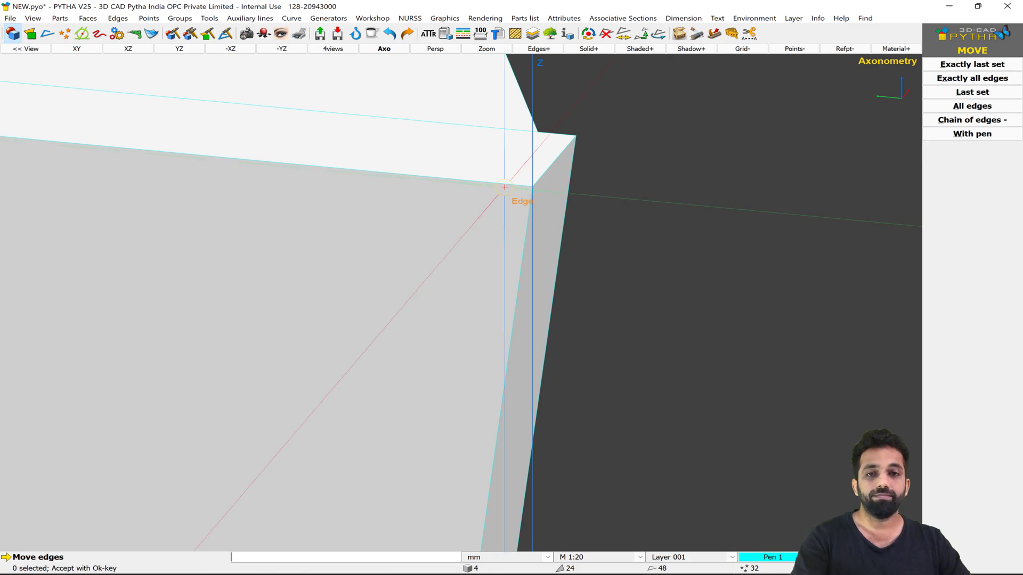
{"action": "scroll", "coordinate": [498, 148], "scroll_direction": "down", "scroll_amount": 8}
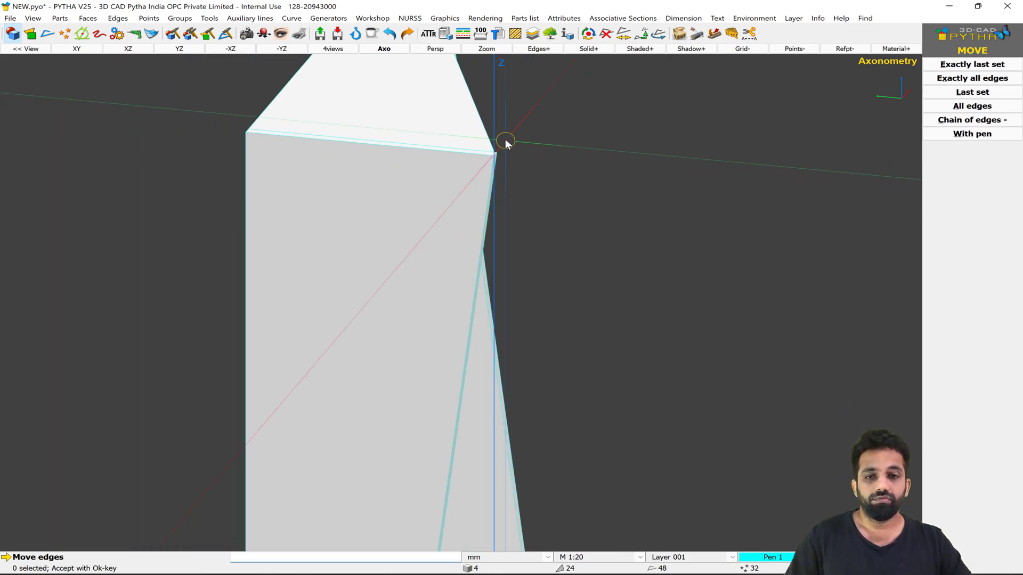
{"action": "scroll", "coordinate": [536, 311], "scroll_direction": "up", "scroll_amount": 8}
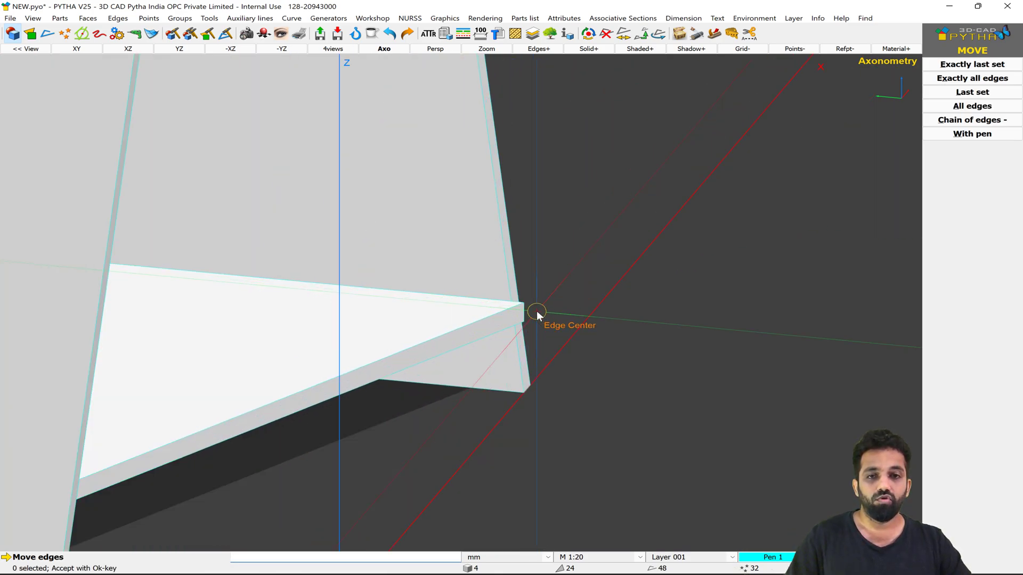
{"action": "left_click", "coordinate": [500, 312]}
{"action": "right_click", "coordinate": [500, 312]}
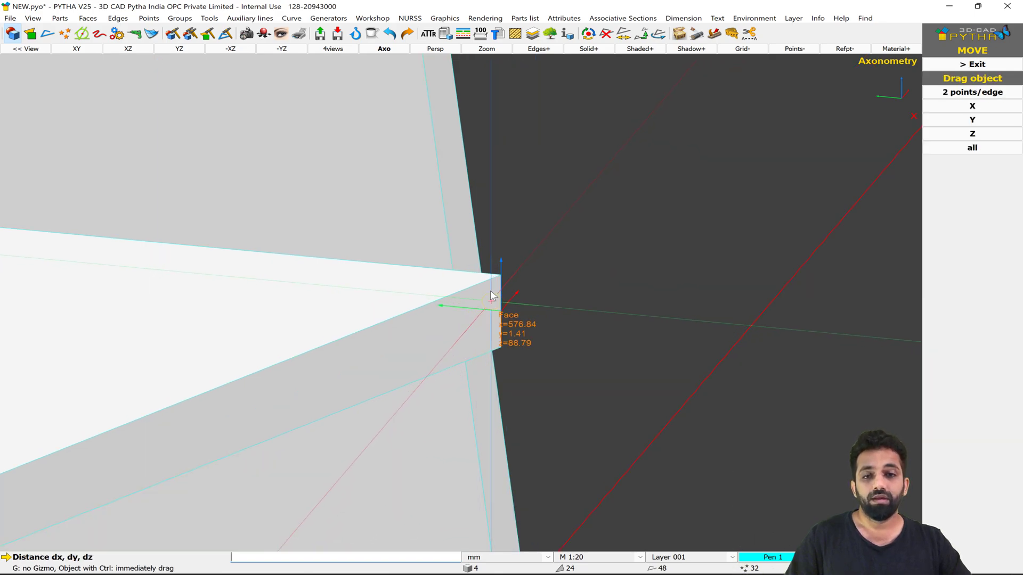
{"action": "scroll", "coordinate": [492, 283], "scroll_direction": "up", "scroll_amount": 4}
{"action": "left_click", "coordinate": [516, 263]}
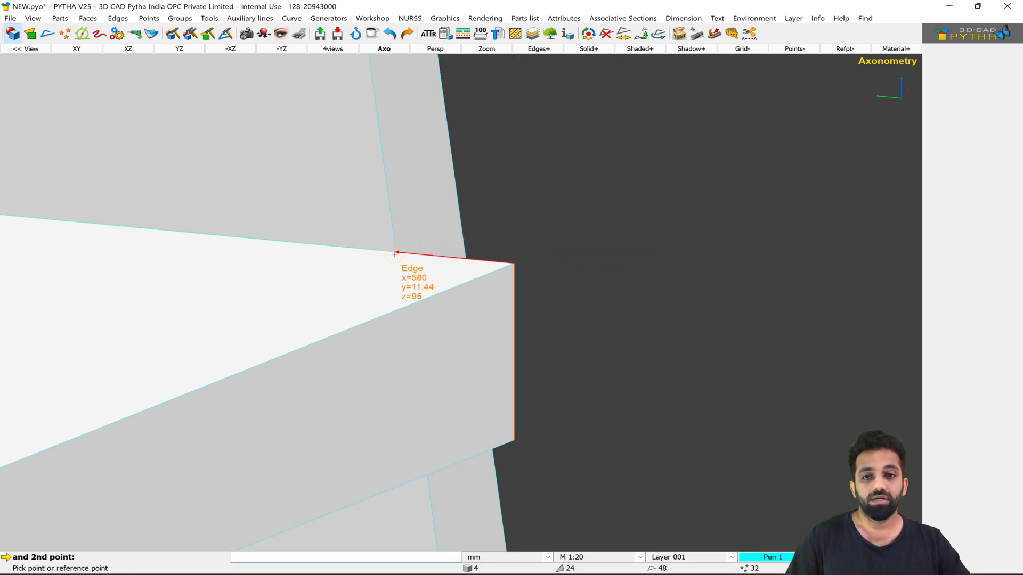
{"action": "right_click", "coordinate": [447, 238]}
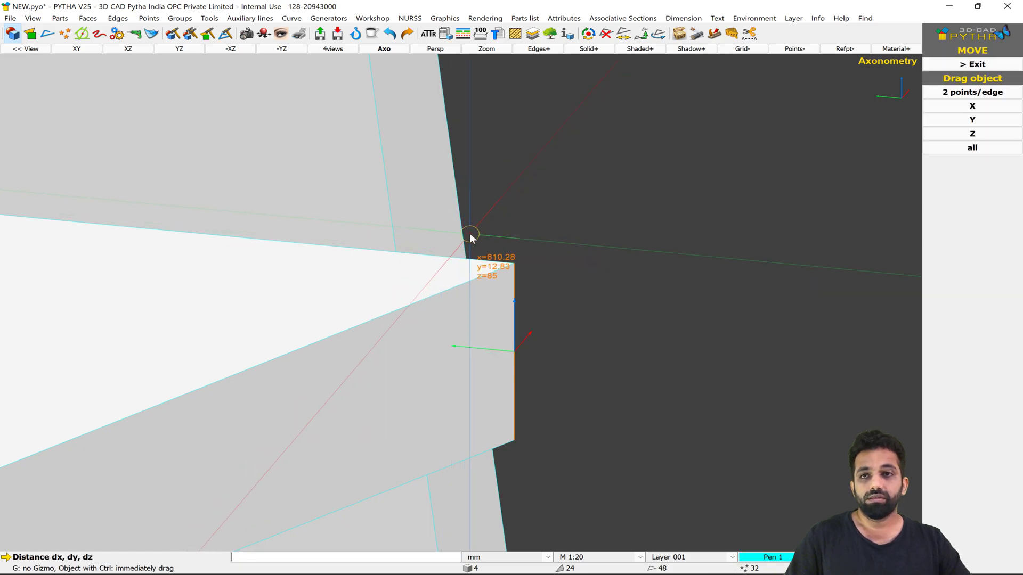
{"action": "left_click", "coordinate": [470, 234]}
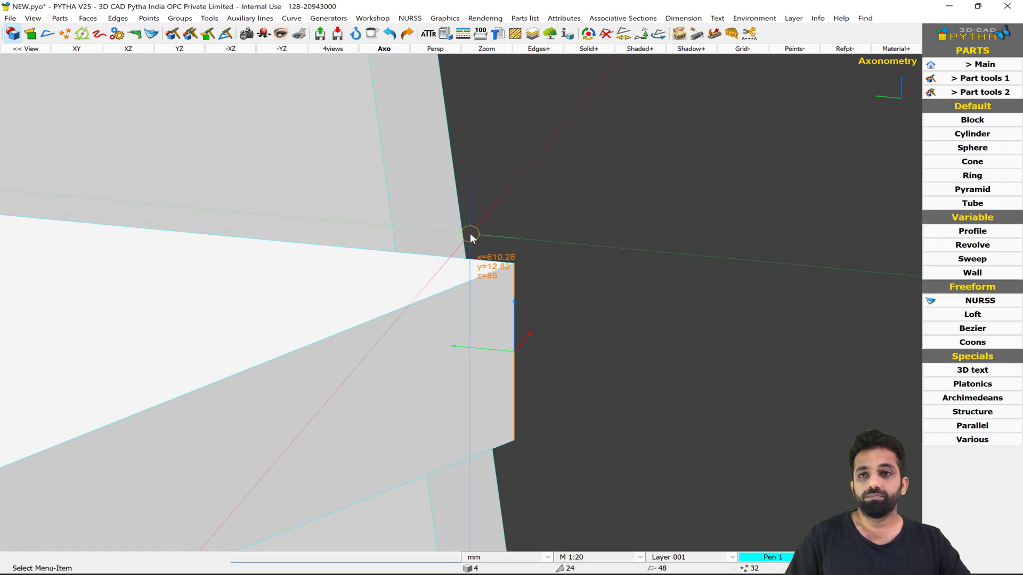
In the -YZ side view, lay a parallel auxiliary line directly along the side panel's slanted lower front edge
{"action": "left_click", "coordinate": [280, 50]}
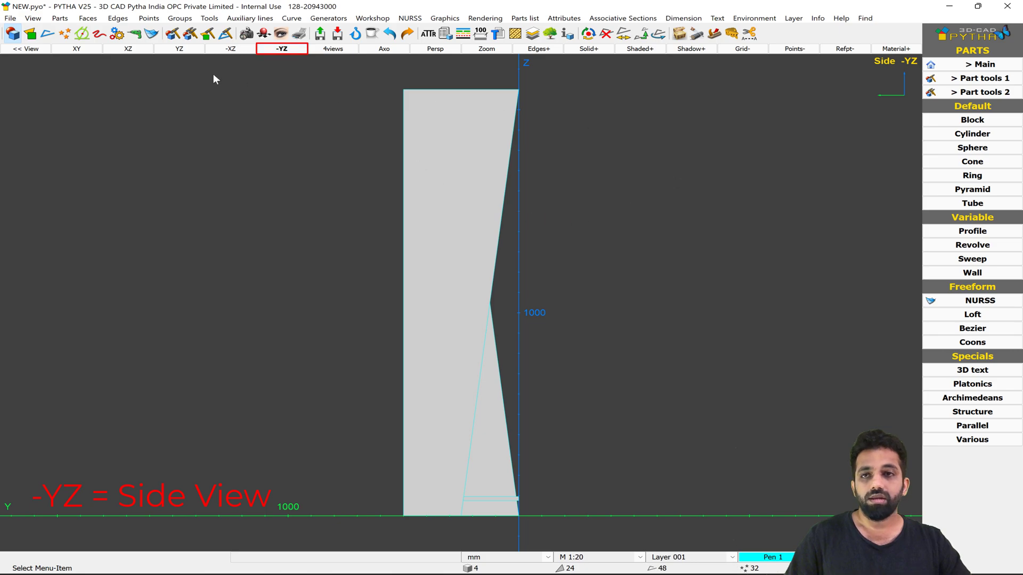
{"action": "left_click", "coordinate": [84, 34]}
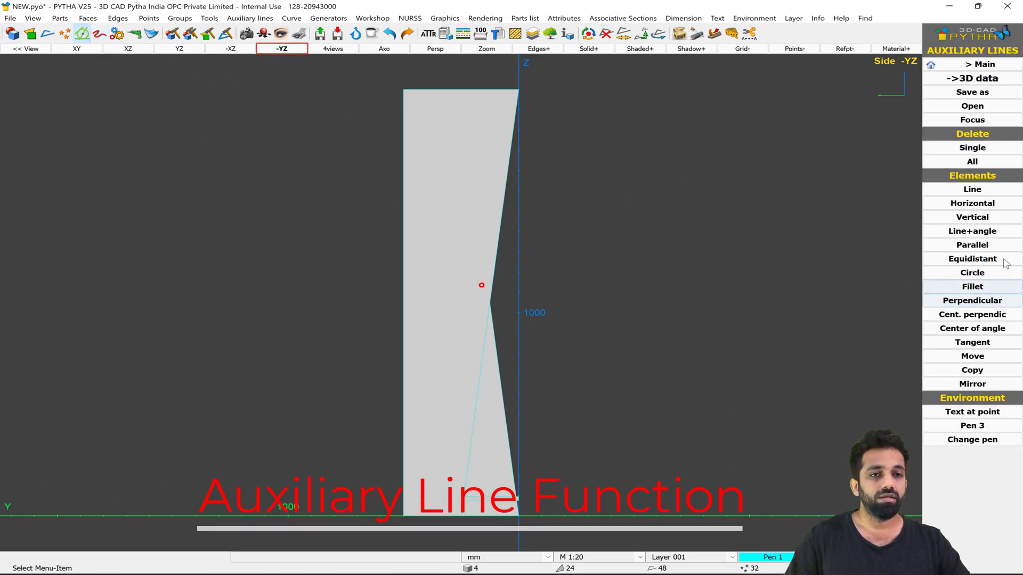
{"action": "left_click", "coordinate": [972, 245]}
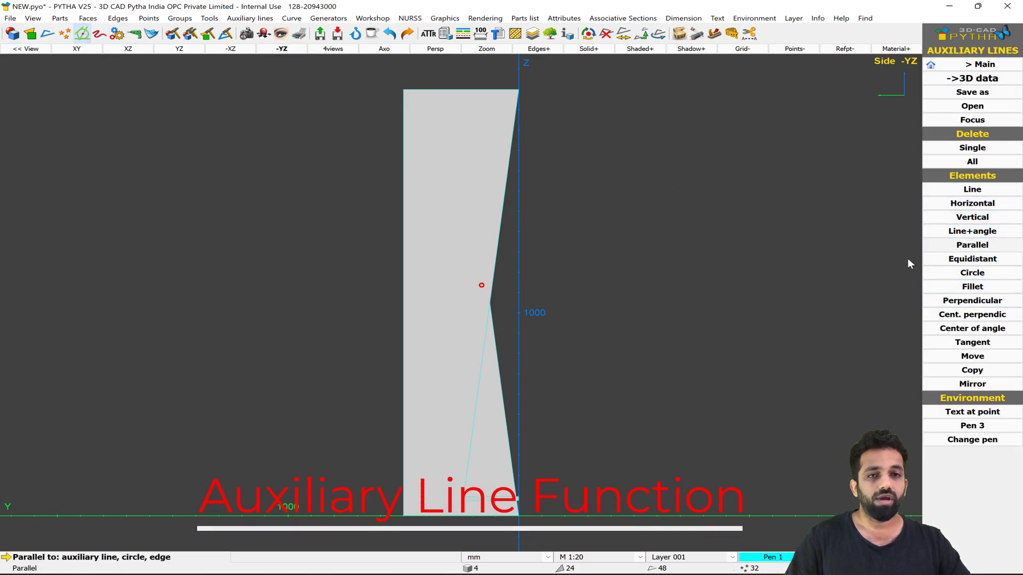
{"action": "scroll", "coordinate": [511, 429], "scroll_direction": "up", "scroll_amount": 2}
{"action": "left_click", "coordinate": [501, 420]}
{"action": "scroll", "coordinate": [516, 367], "scroll_direction": "down", "scroll_amount": 2}
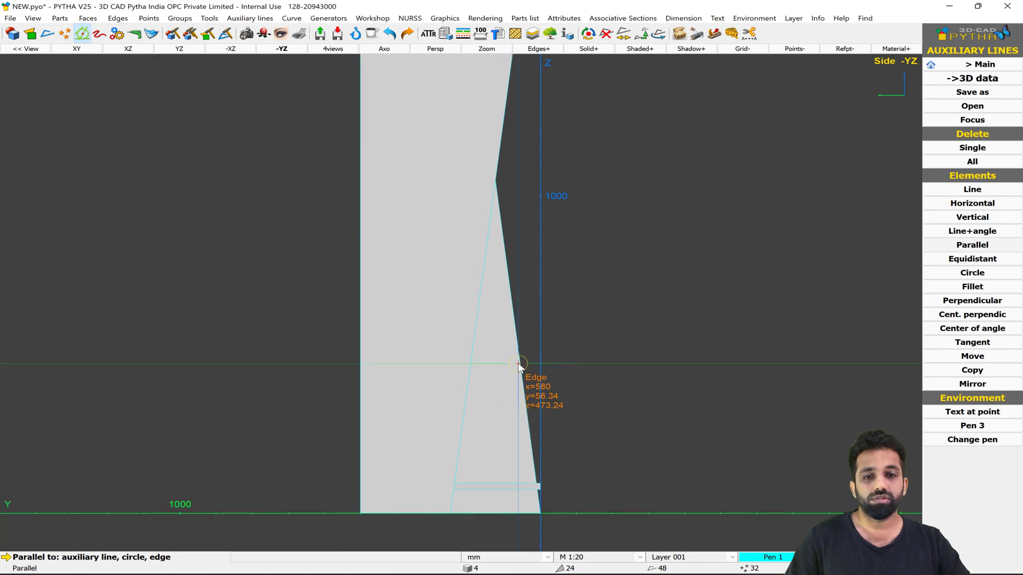
{"action": "scroll", "coordinate": [598, 468], "scroll_direction": "down", "scroll_amount": 2}
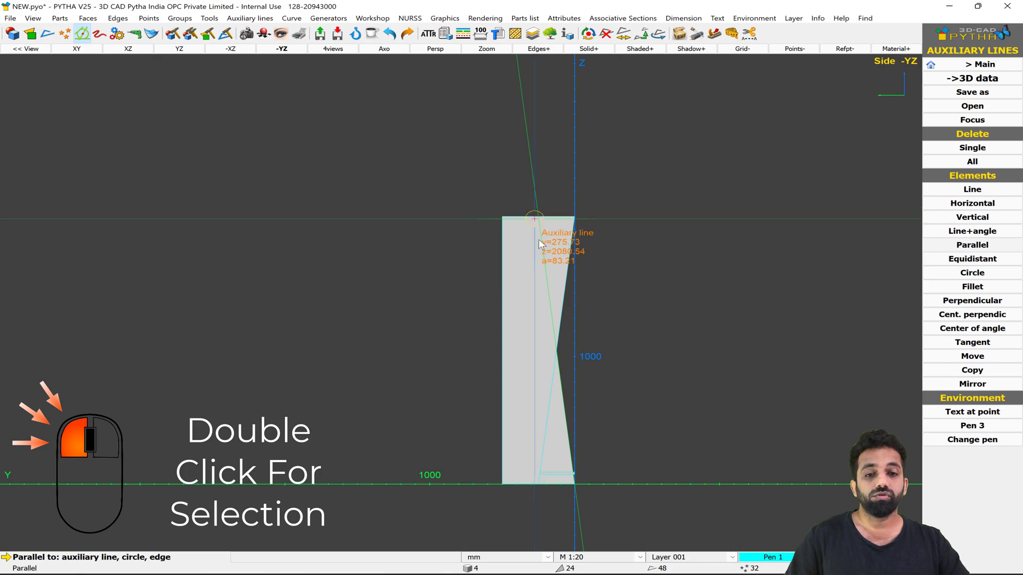
Lay another parallel auxiliary line directly along the bottom panel's upper edge so it crosses the slanted line
{"action": "scroll", "coordinate": [566, 479], "scroll_direction": "up", "scroll_amount": 5}
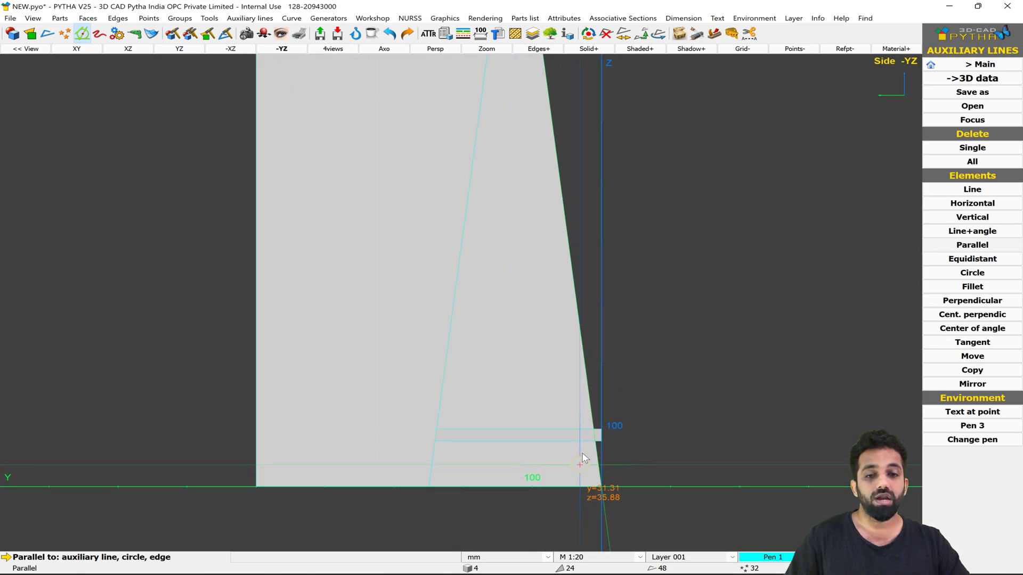
{"action": "double_click", "coordinate": [565, 431]}
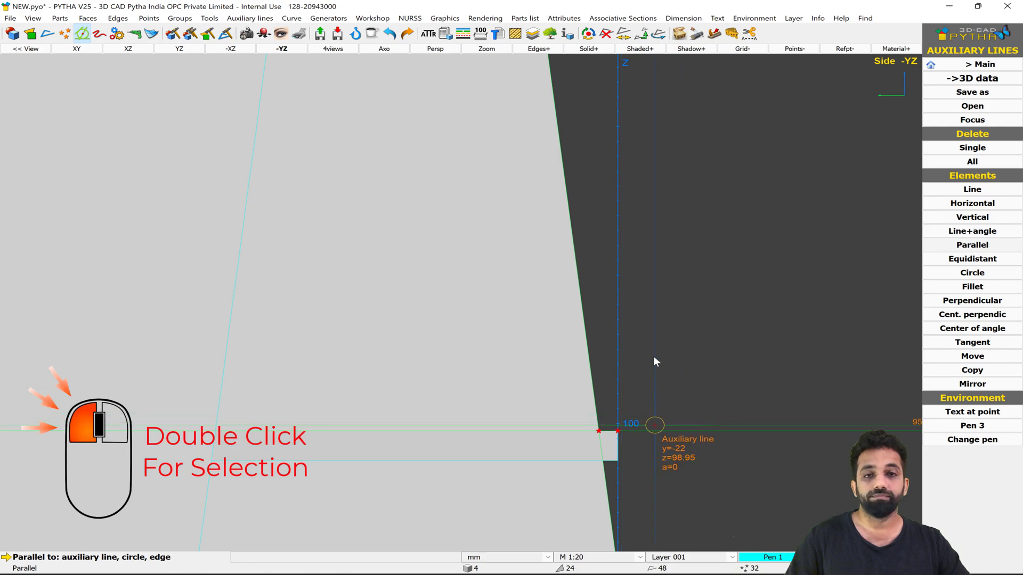
{"action": "scroll", "coordinate": [655, 341], "scroll_direction": "down", "scroll_amount": 3}
{"action": "scroll", "coordinate": [623, 383], "scroll_direction": "up", "scroll_amount": 3}
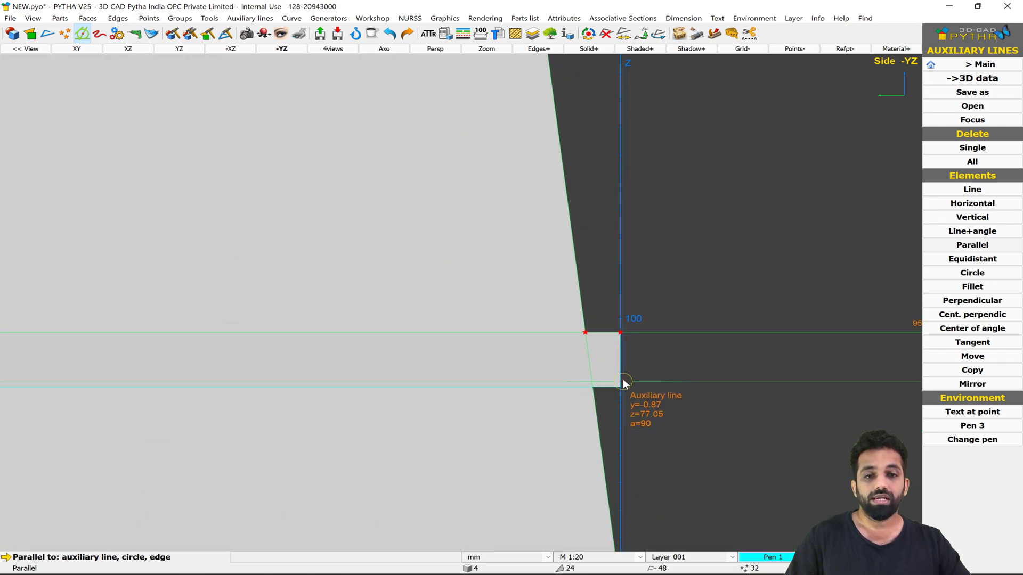
{"action": "left_click", "coordinate": [601, 307]}
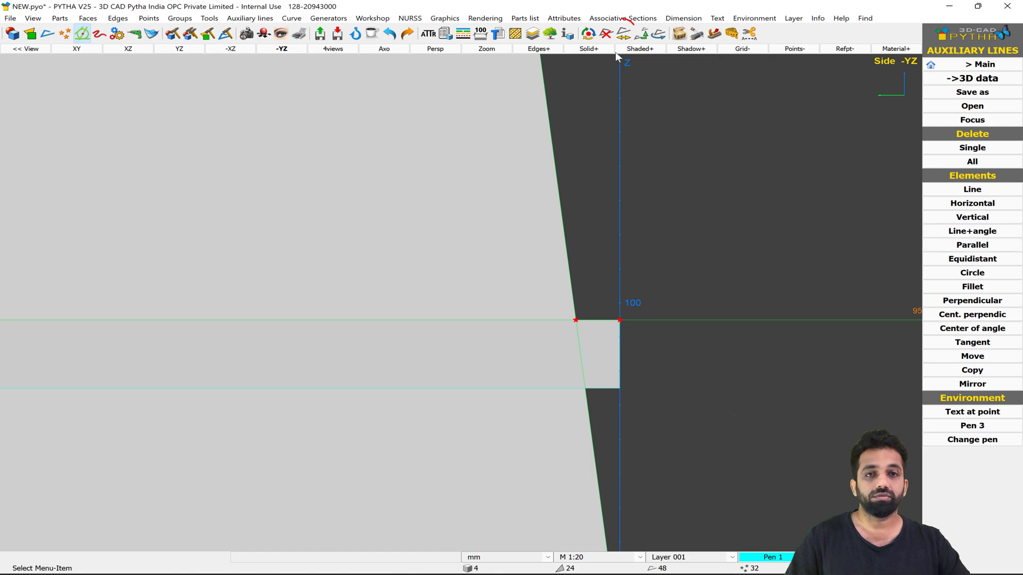
Move the bottom panel's protruding front edge back along Y only, to the auxiliary-line intersection plus 5 mm
{"action": "left_click", "coordinate": [623, 34]}
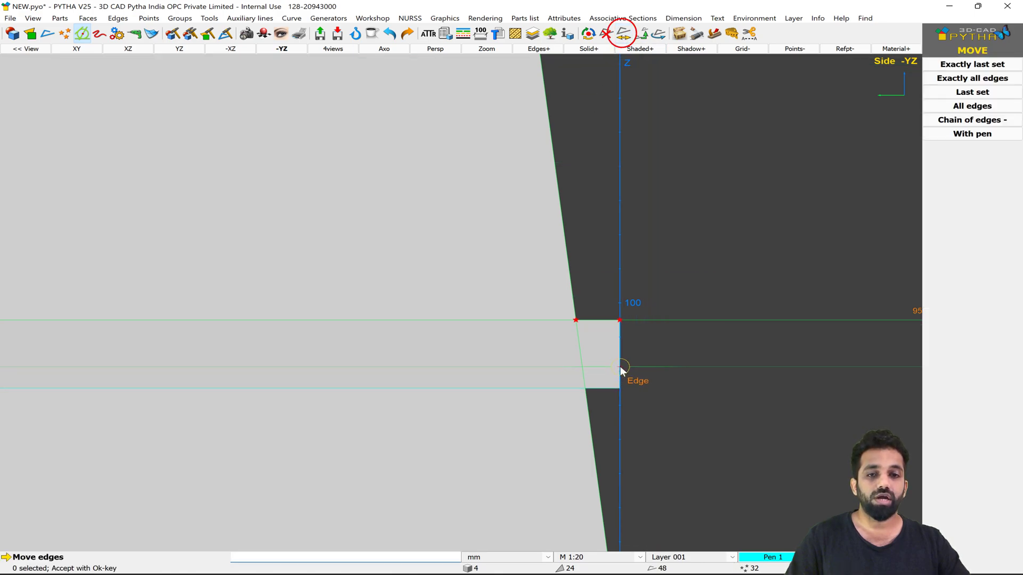
{"action": "right_click", "coordinate": [690, 392]}
{"action": "scroll", "coordinate": [629, 328], "scroll_direction": "up", "scroll_amount": 5}
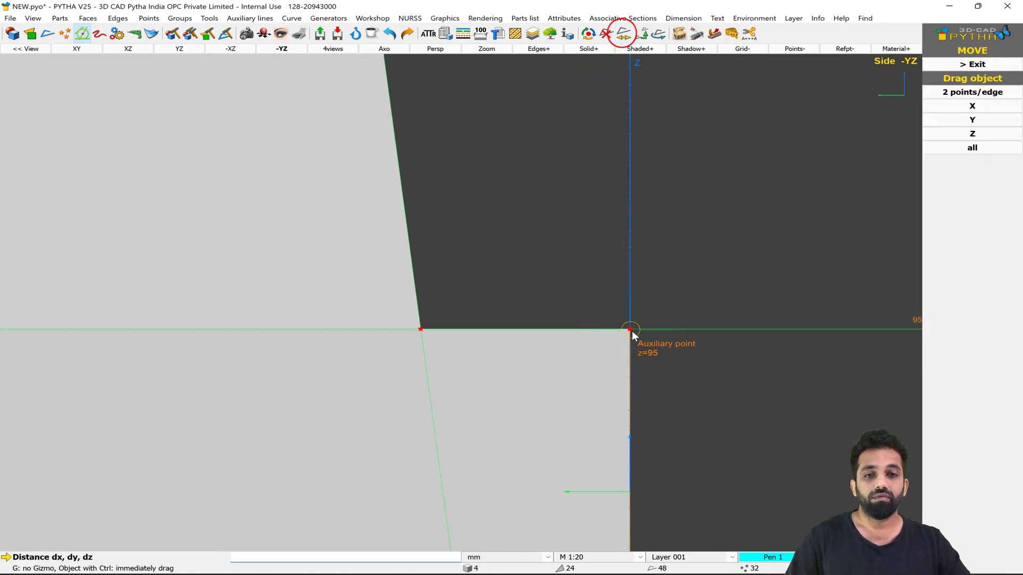
{"action": "left_click", "coordinate": [631, 330]}
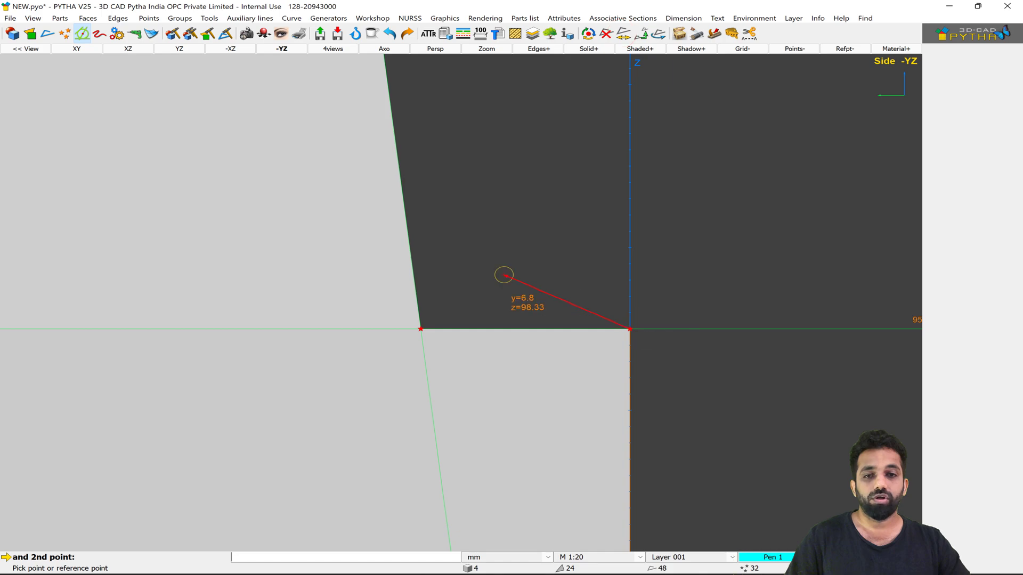
{"action": "left_click", "coordinate": [421, 329]}
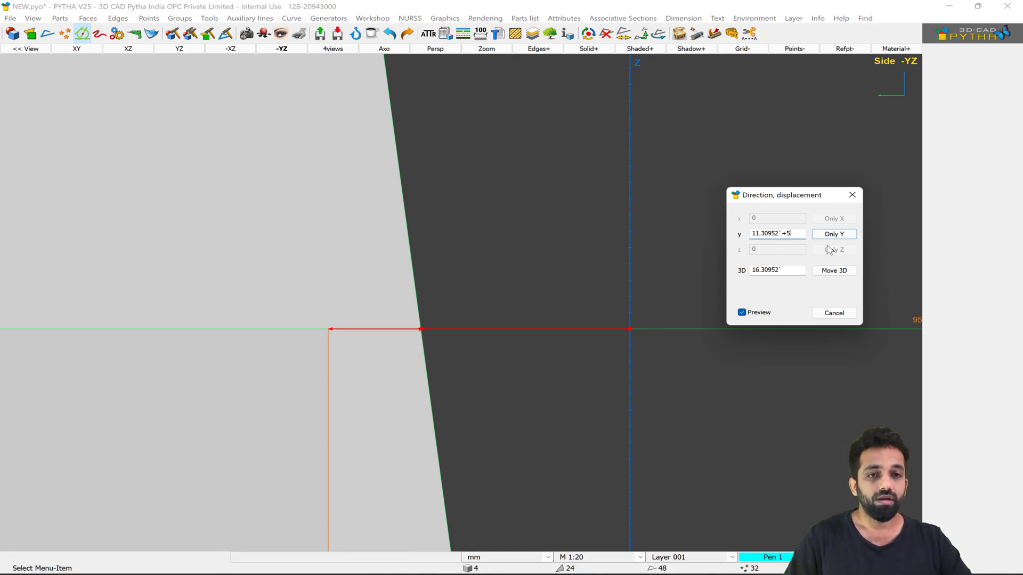
{"action": "left_click", "coordinate": [844, 236]}
{"action": "scroll", "coordinate": [568, 236], "scroll_direction": "down", "scroll_amount": 10}
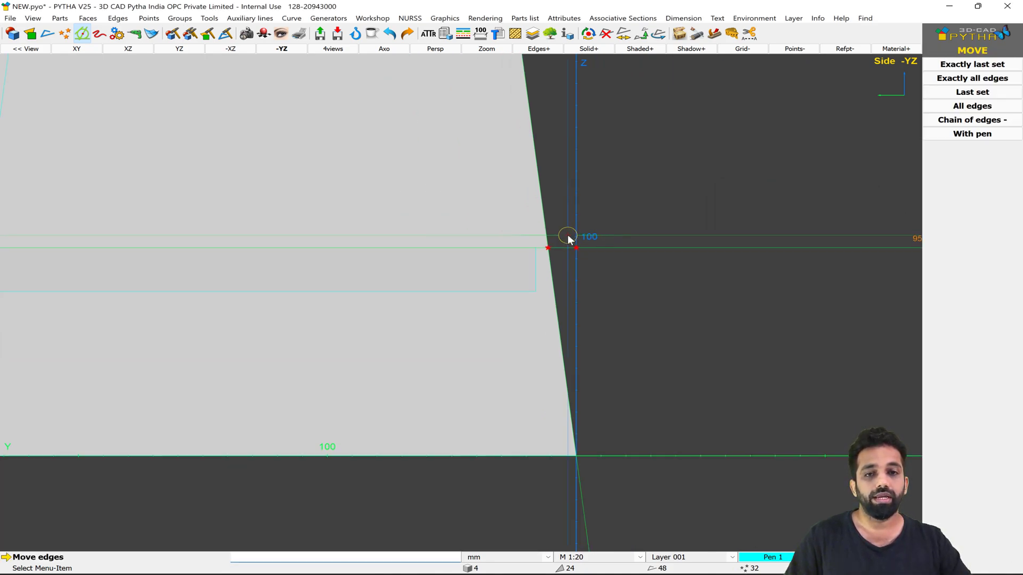
{"action": "right_click", "coordinate": [568, 235]}
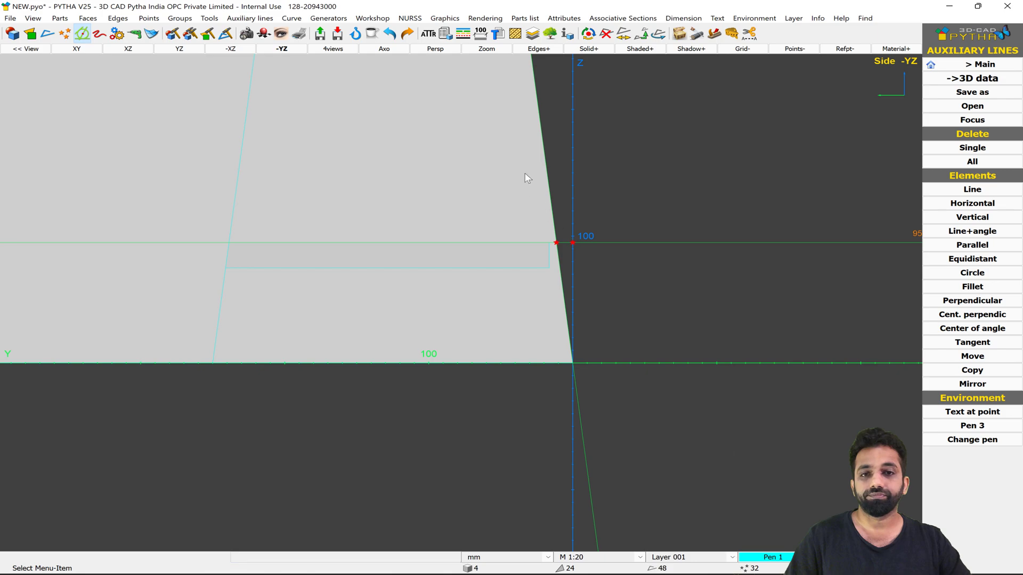
Return to the axonometric view of the whole cabinet and hide the auxiliary lines
{"action": "left_click", "coordinate": [390, 48]}
{"action": "middle_click_drag", "start_coordinate": [680, 262], "coordinate": [640, 274]}
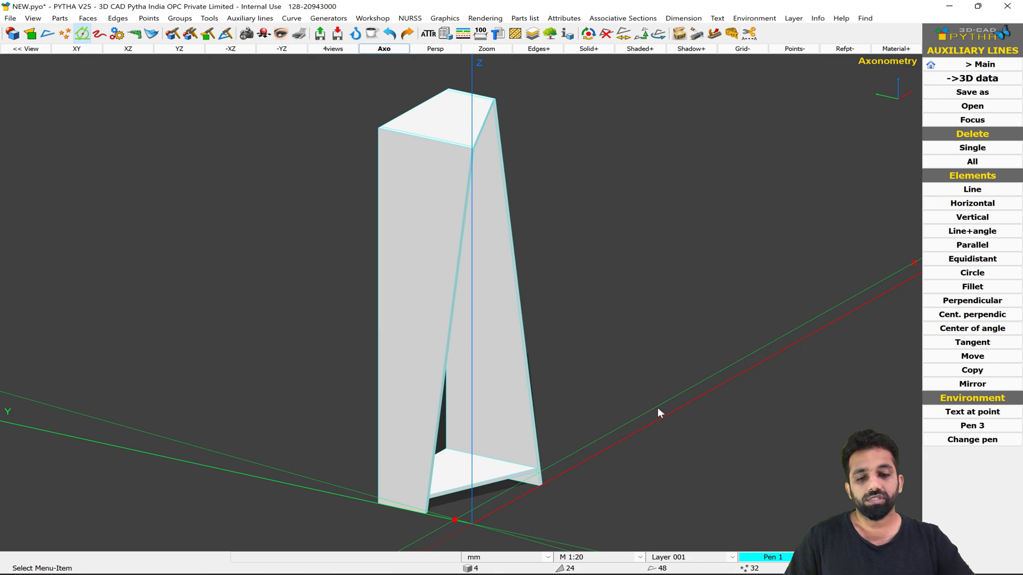
{"action": "key", "text": "h"}
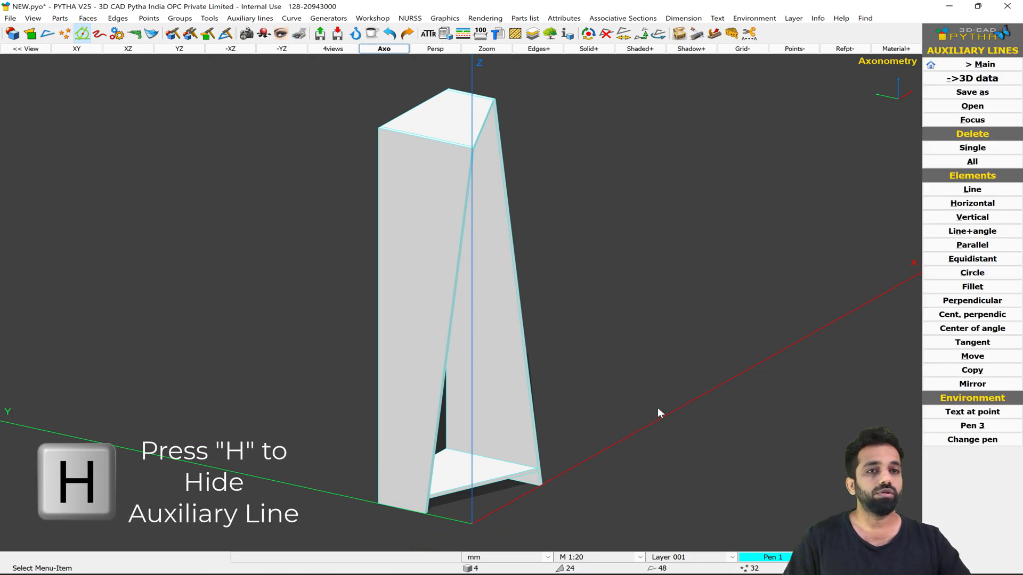
{"action": "left_click", "coordinate": [980, 63]}
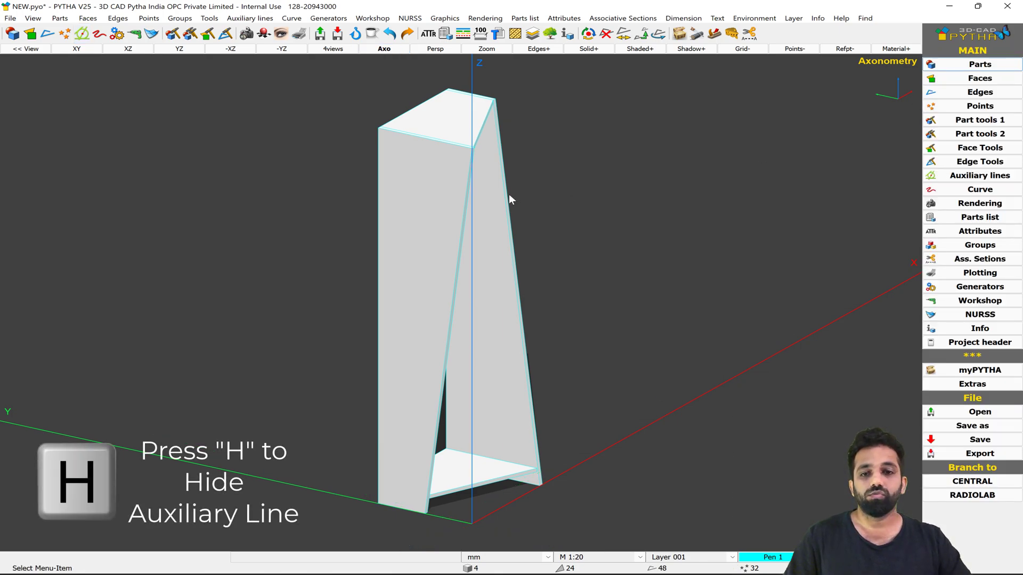
{"action": "middle_click_drag", "start_coordinate": [609, 254], "coordinate": [525, 356]}
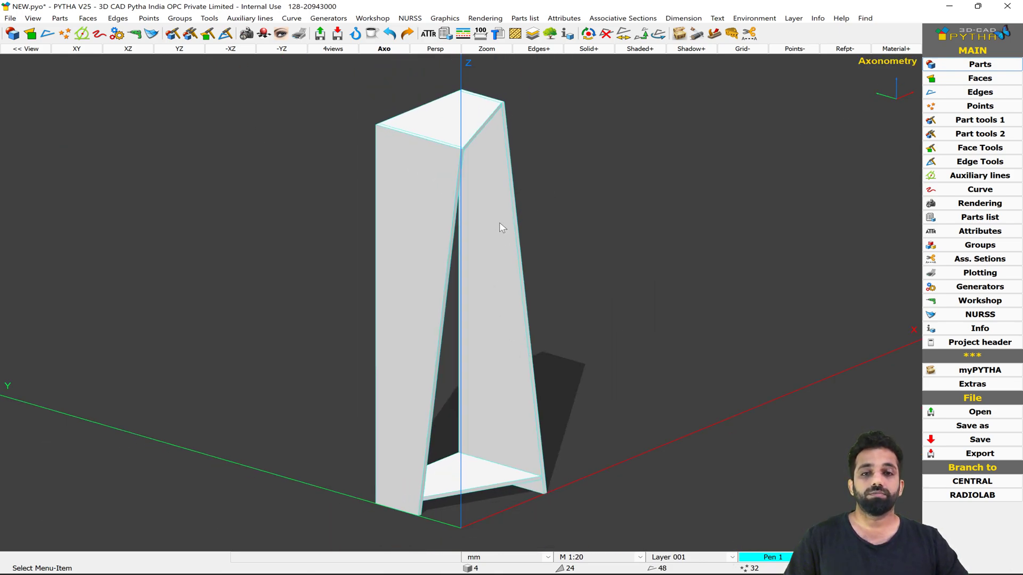
{"action": "mouse_move", "coordinate": [583, 367]}
{"action": "middle_mouse_down"}
{"action": "mouse_move", "coordinate": [471, 373]}
{"action": "mouse_move", "coordinate": [252, 359]}
{"action": "mouse_move", "coordinate": [591, 356]}
{"action": "middle_mouse_up"}
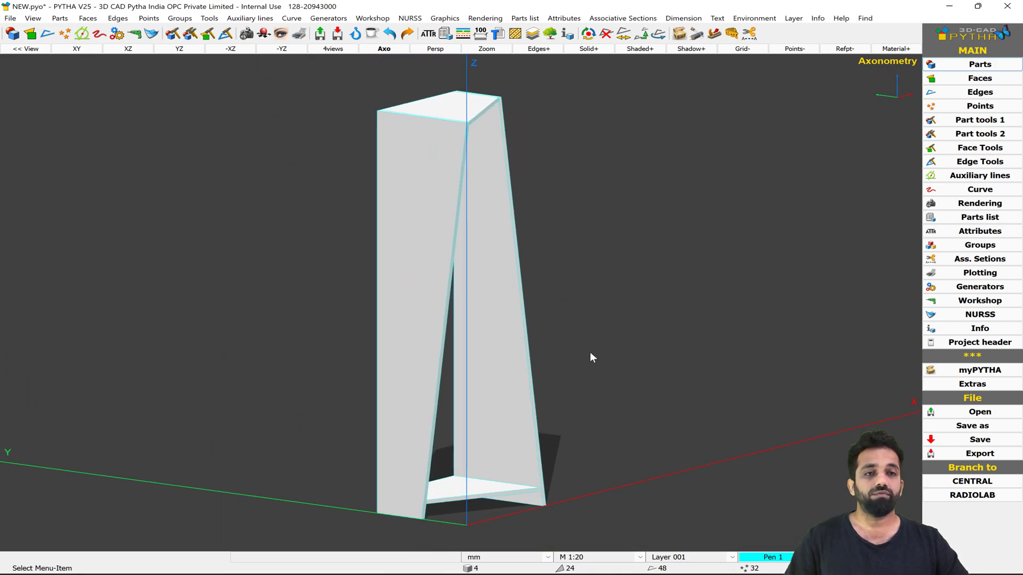
Start a Multiple copy that transforms the cabinet's top panel into its bottom panel and look over the shelf preview
{"action": "left_click", "coordinate": [976, 122]}
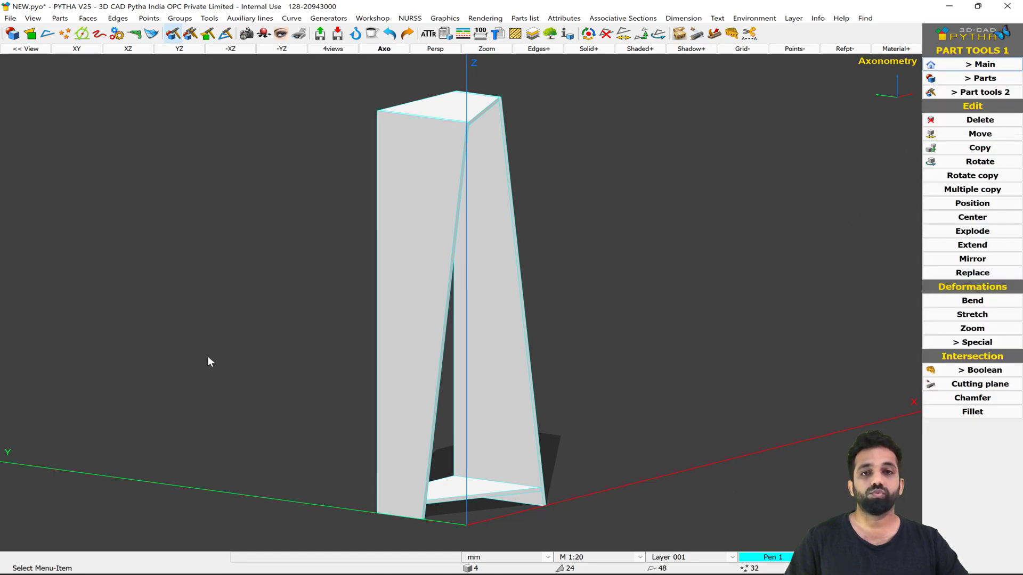
{"action": "left_click", "coordinate": [972, 189]}
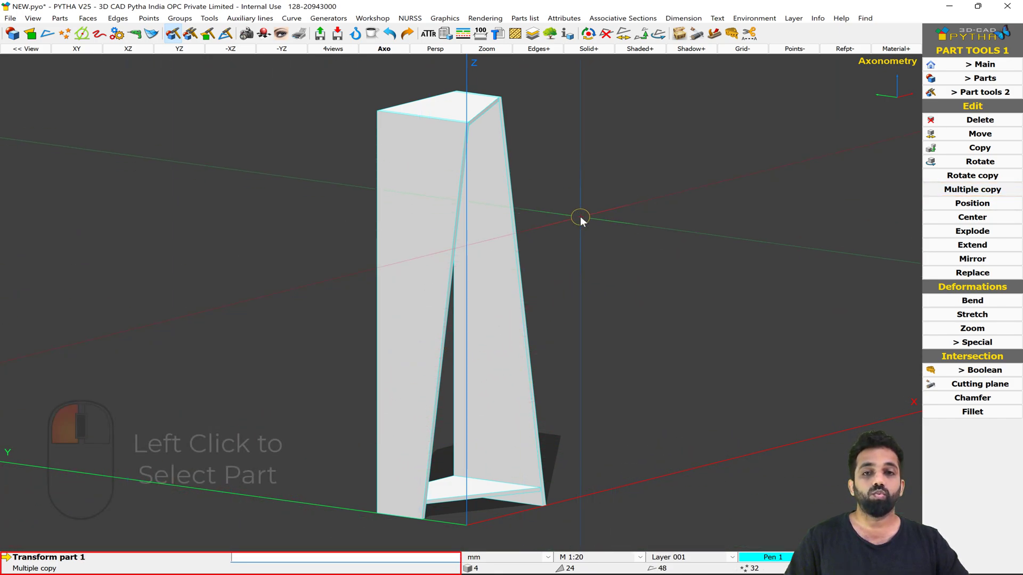
{"action": "left_click", "coordinate": [484, 122]}
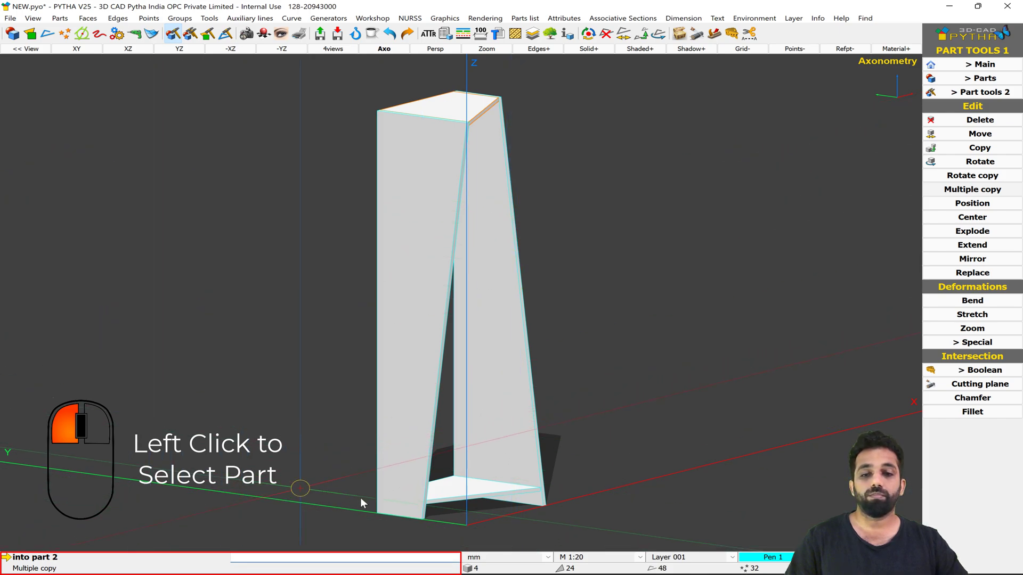
{"action": "left_click", "coordinate": [469, 498]}
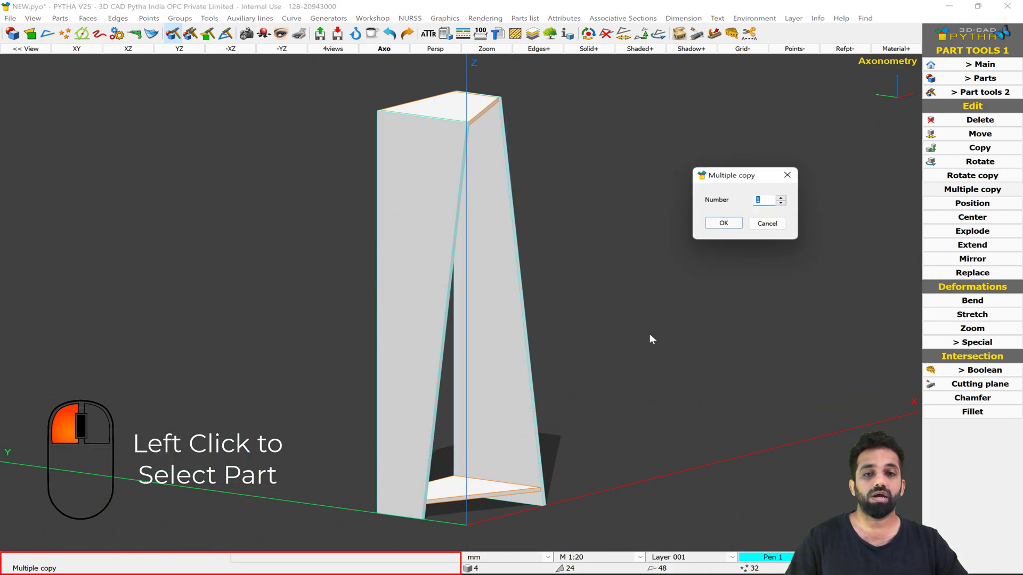
{"action": "middle_click_drag", "start_coordinate": [634, 364], "coordinate": [618, 363]}
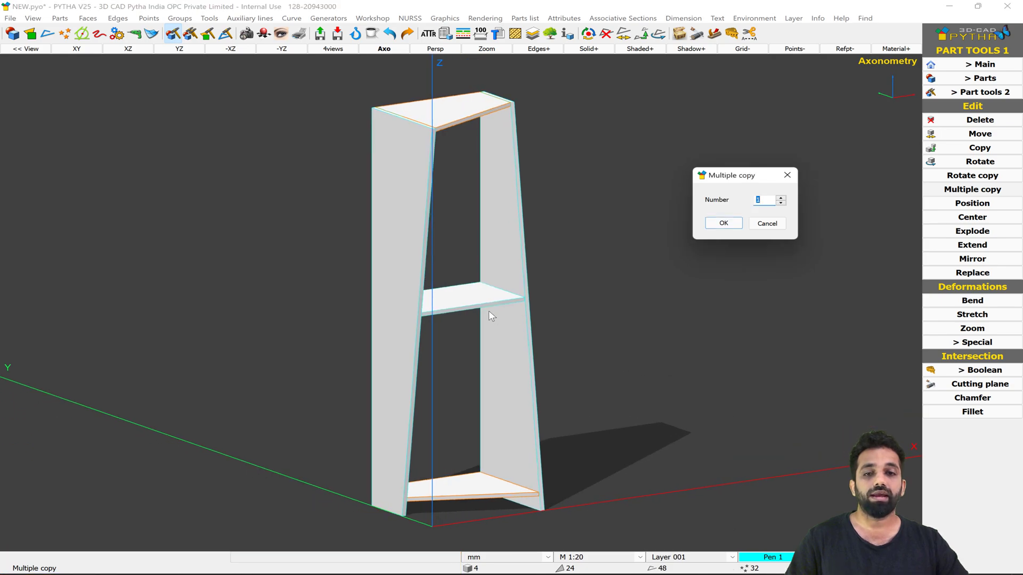
{"action": "scroll", "coordinate": [474, 307], "scroll_direction": "up", "scroll_amount": 4}
{"action": "scroll", "coordinate": [474, 306], "scroll_direction": "down", "scroll_amount": 5}
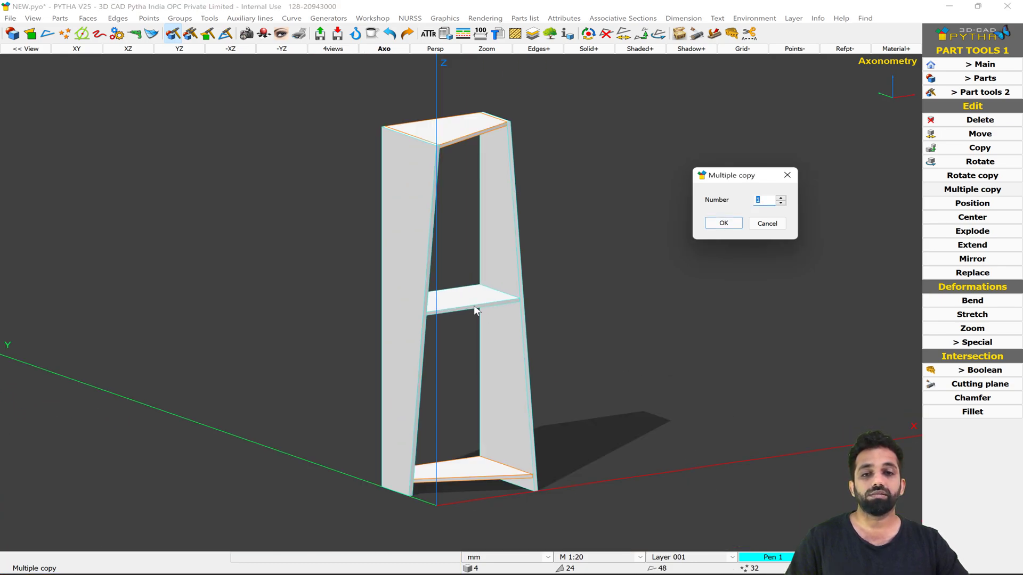
{"action": "middle_click_drag", "start_coordinate": [470, 312], "coordinate": [504, 316]}
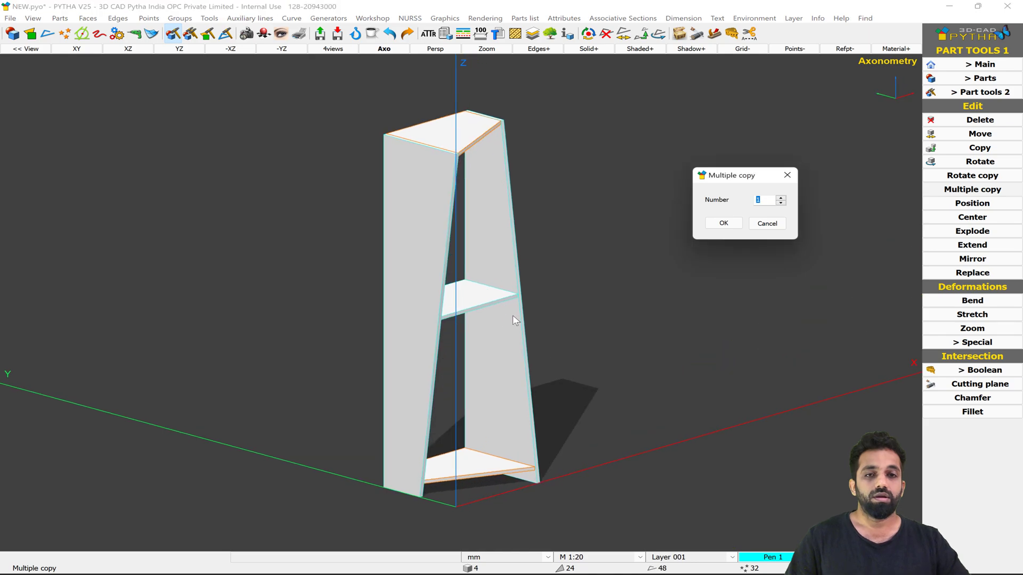
Try filling the cabinet with 8 interpolated shelves between the top and bottom panels, and undo the copies
{"action": "scroll", "coordinate": [761, 203], "scroll_direction": "up", "scroll_amount": 3}
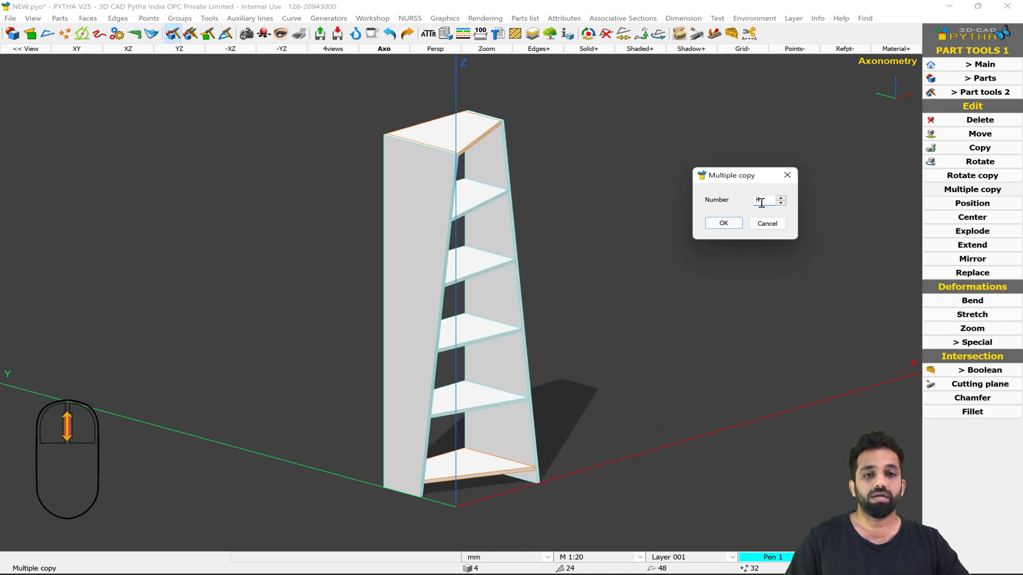
{"action": "scroll", "coordinate": [761, 203], "scroll_direction": "up", "scroll_amount": 1}
{"action": "scroll", "coordinate": [761, 203], "scroll_direction": "up", "scroll_amount": 1}
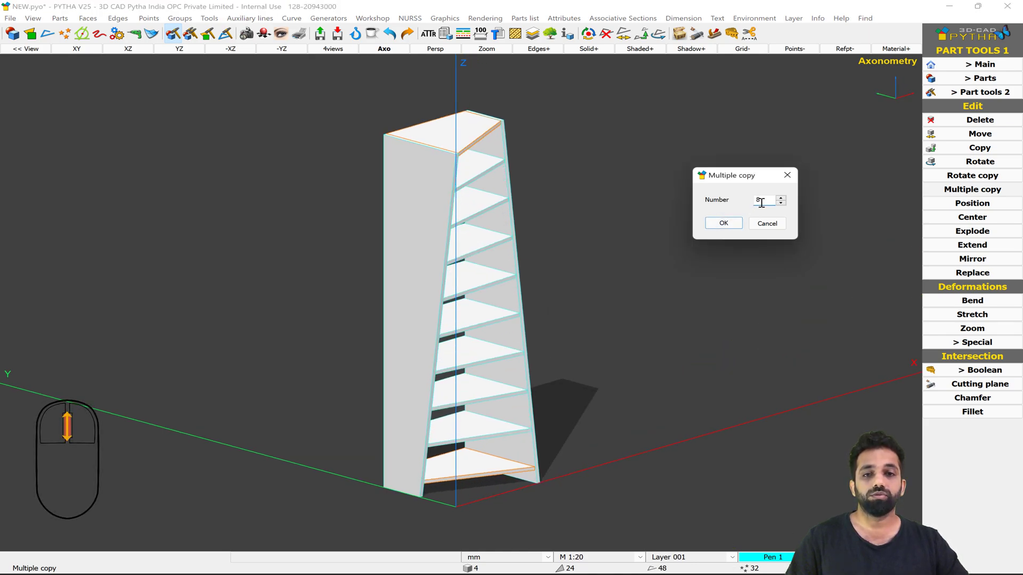
{"action": "scroll", "coordinate": [761, 202], "scroll_direction": "up", "scroll_amount": 1}
{"action": "scroll", "coordinate": [763, 204], "scroll_direction": "down", "scroll_amount": 3}
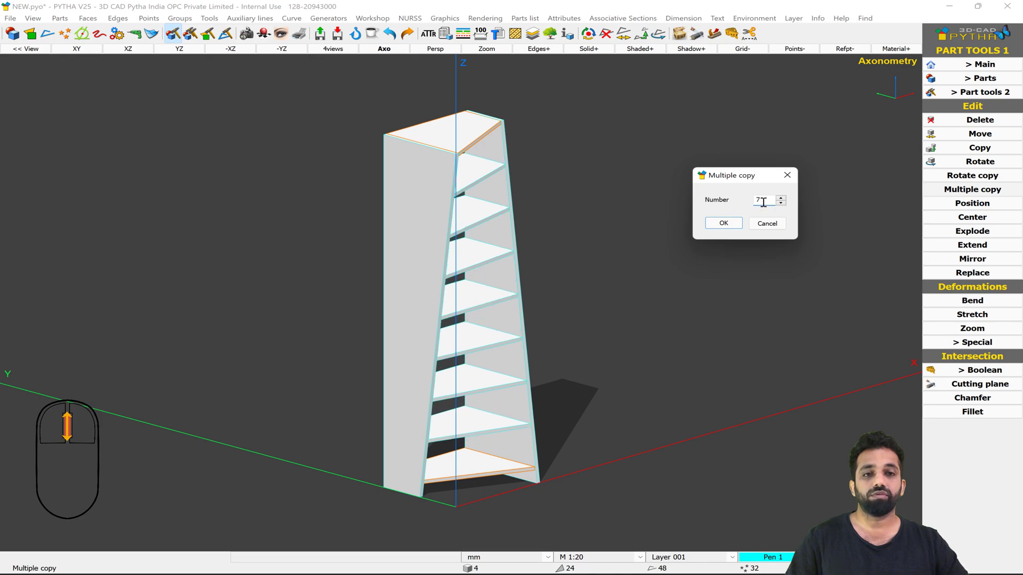
{"action": "scroll", "coordinate": [787, 204], "scroll_direction": "up", "scroll_amount": 2}
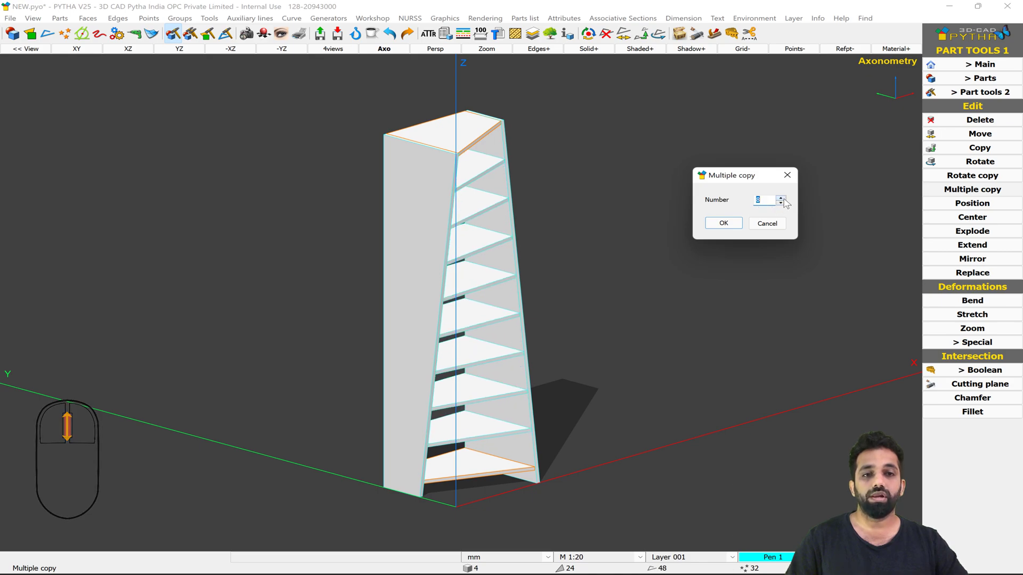
{"action": "left_click", "coordinate": [781, 198]}
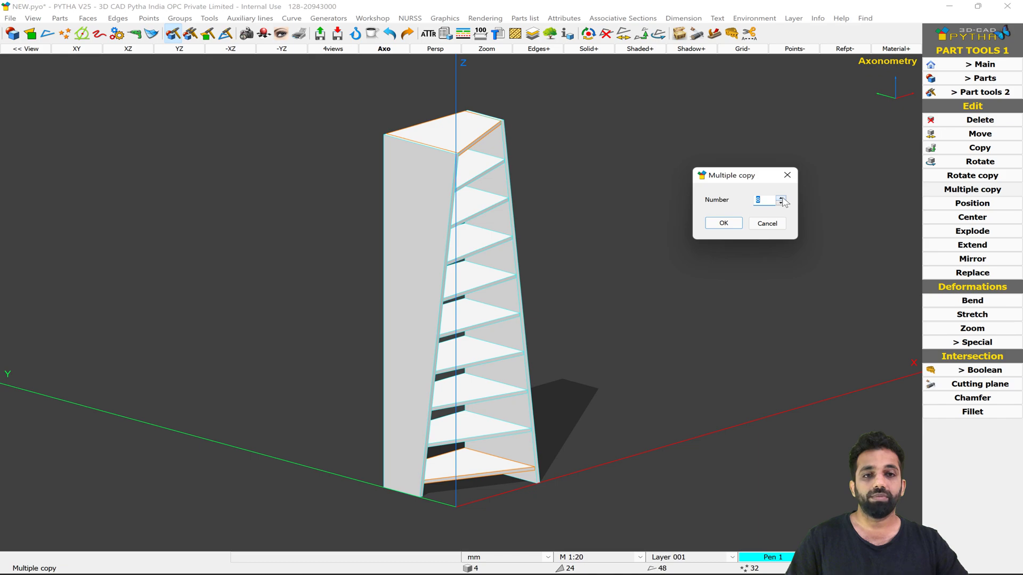
{"action": "middle_click_drag", "start_coordinate": [560, 224], "coordinate": [671, 235]}
{"action": "left_click", "coordinate": [699, 228]}
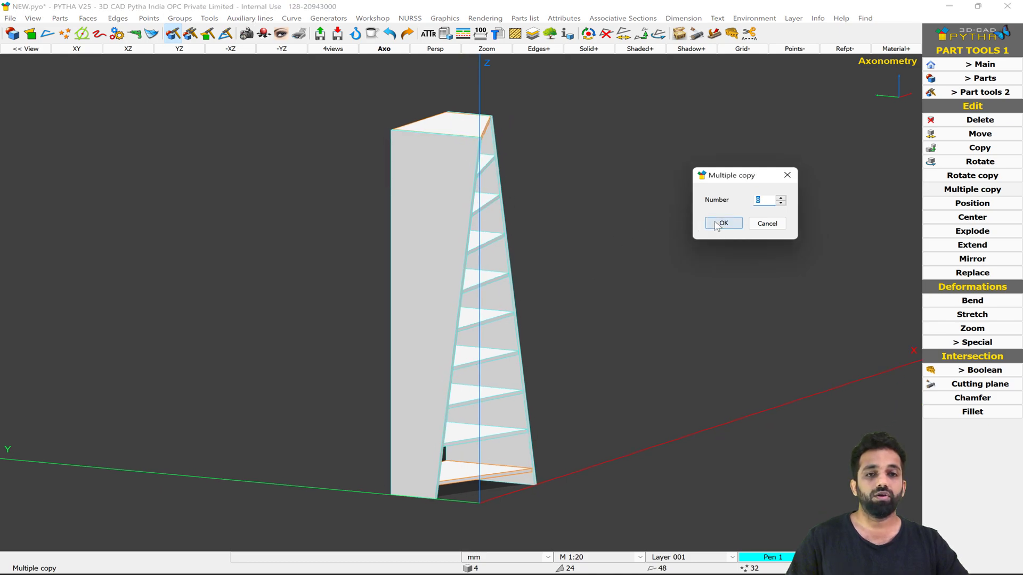
{"action": "left_click", "coordinate": [723, 223]}
{"action": "middle_click_drag", "start_coordinate": [474, 273], "coordinate": [569, 325]}
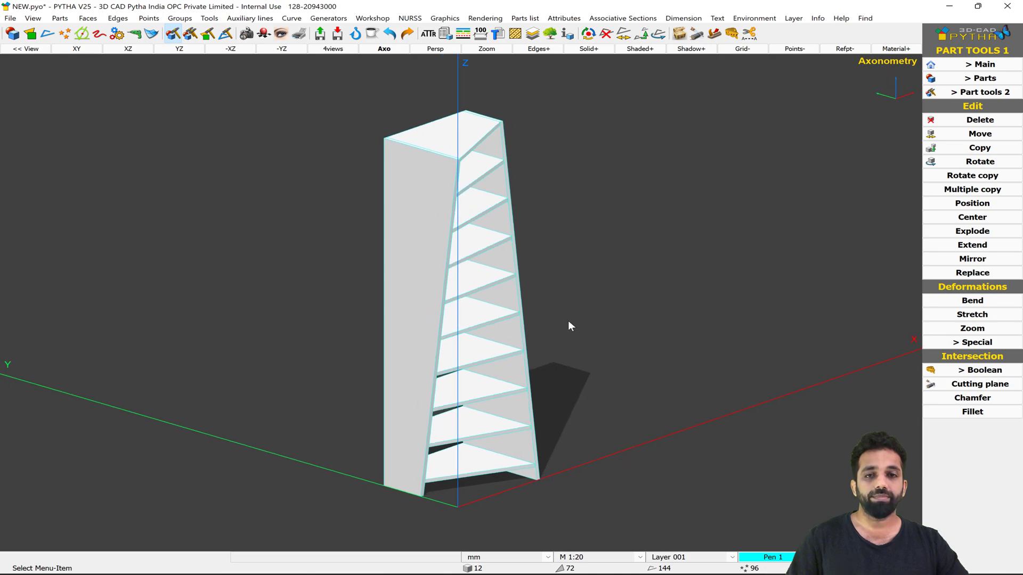
{"action": "key", "text": "ctrl+z"}
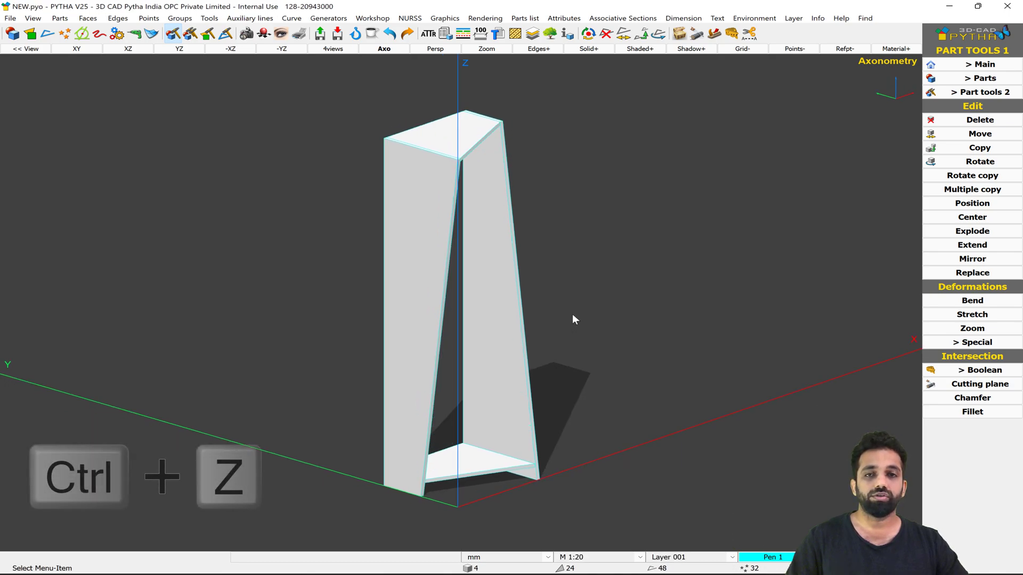
Turn the top and bottom panels into editable curve parts with the Curving board function
{"action": "left_click", "coordinate": [99, 36]}
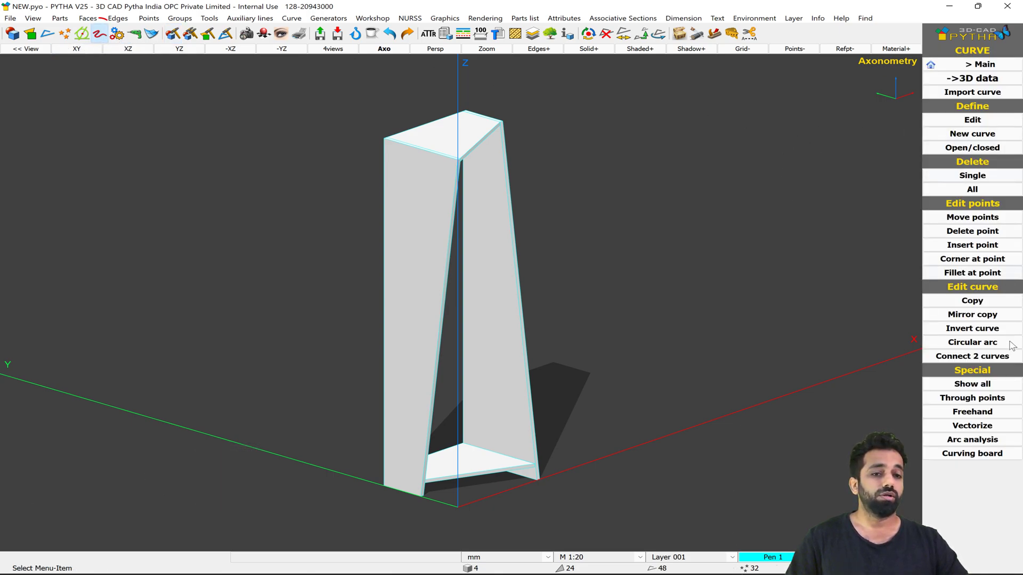
{"action": "left_click", "coordinate": [977, 454]}
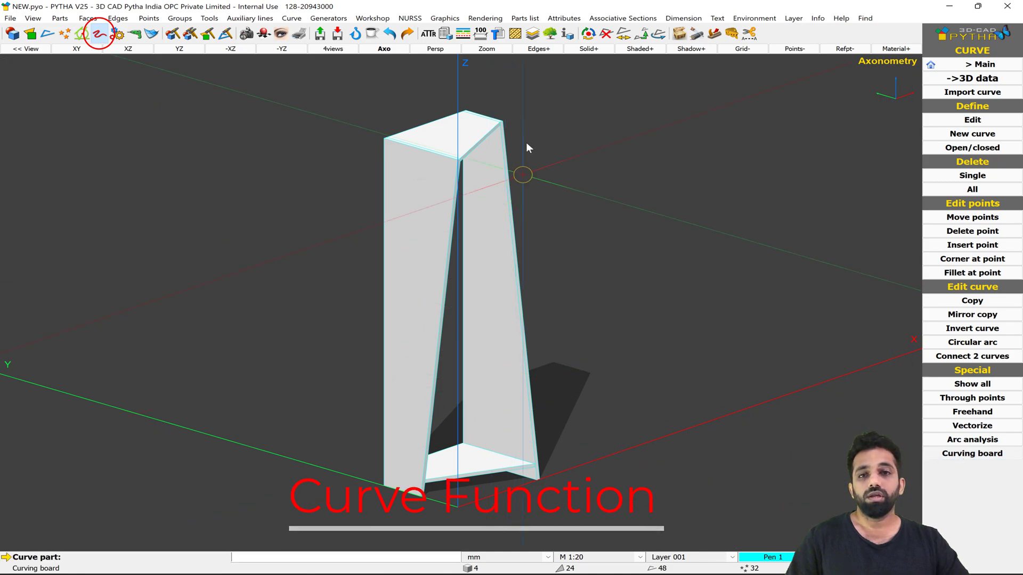
{"action": "scroll", "coordinate": [526, 148], "scroll_direction": "up", "scroll_amount": 3}
{"action": "left_click", "coordinate": [436, 141]}
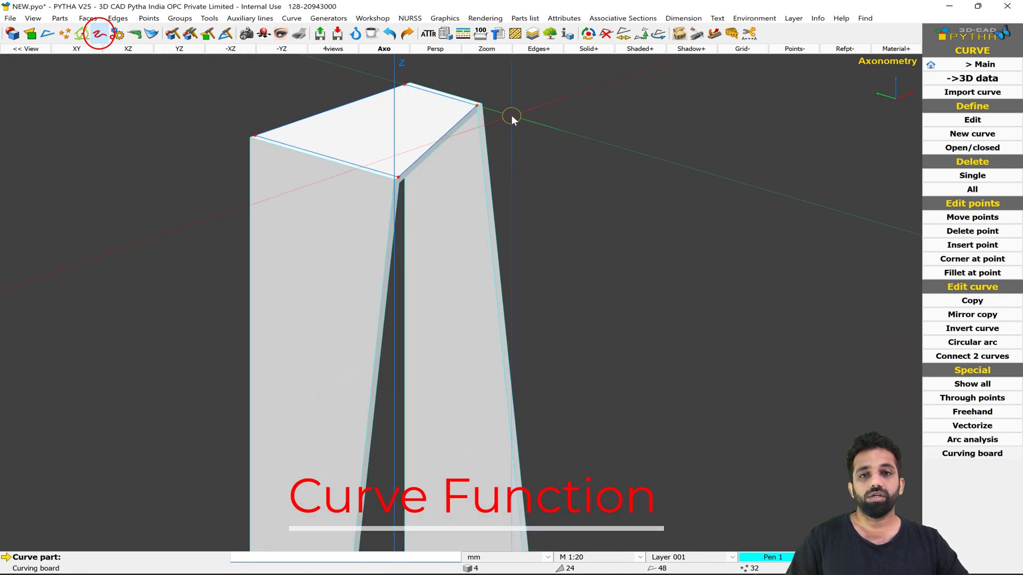
{"action": "scroll", "coordinate": [512, 116], "scroll_direction": "down", "scroll_amount": 3}
{"action": "scroll", "coordinate": [485, 386], "scroll_direction": "up", "scroll_amount": 2}
{"action": "left_click", "coordinate": [496, 375]}
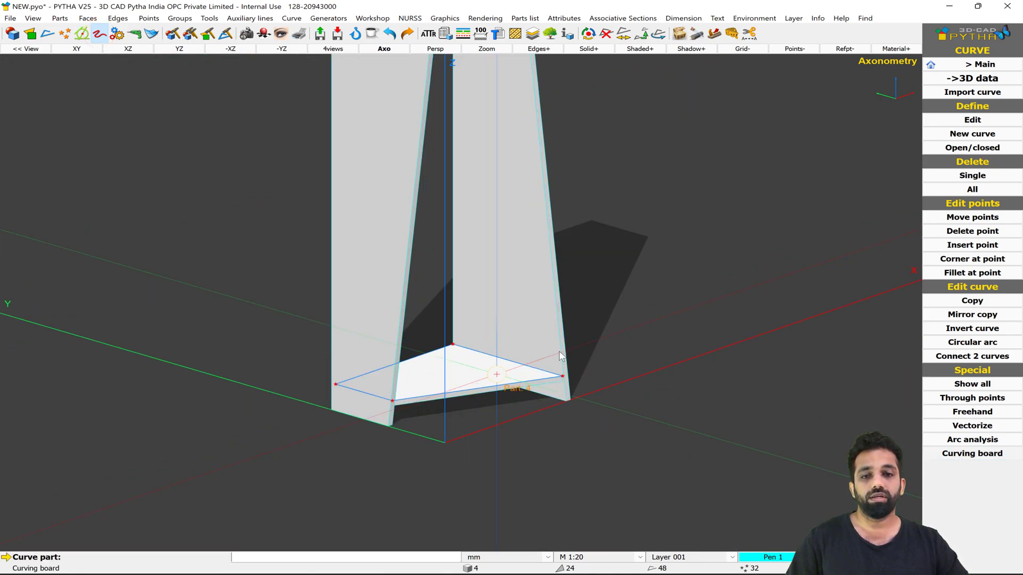
{"action": "scroll", "coordinate": [667, 313], "scroll_direction": "down", "scroll_amount": 3}
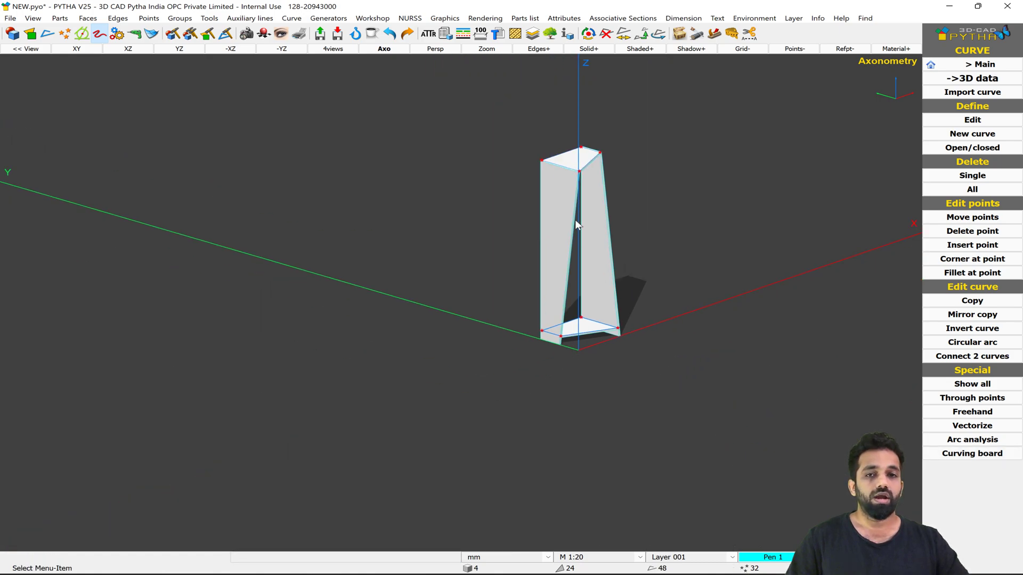
Edit the top panel's curve so its straight front edge bulges outward as an arc with a radius of 600 mm
{"action": "scroll", "coordinate": [577, 234], "scroll_direction": "up", "scroll_amount": 4}
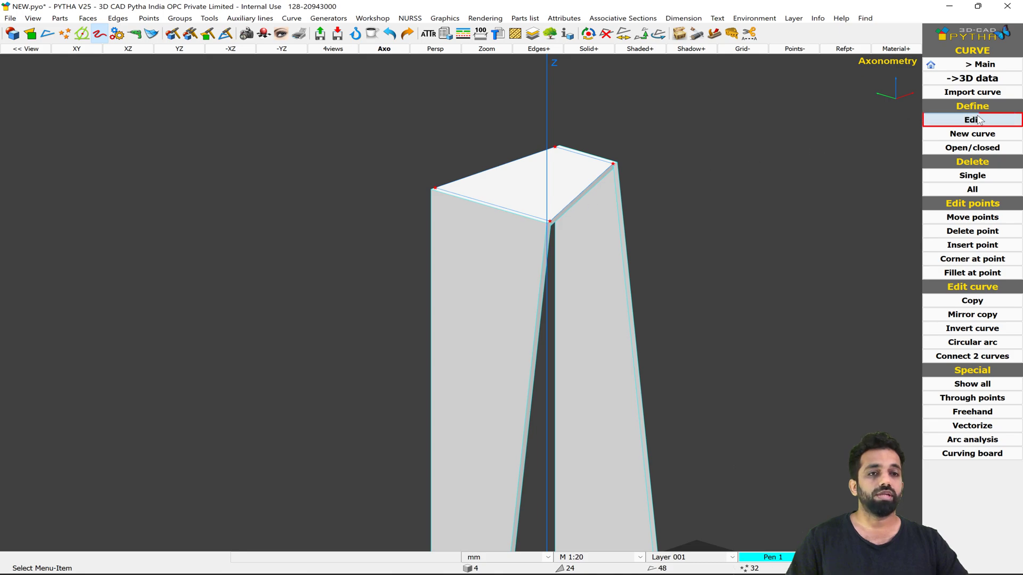
{"action": "left_click", "coordinate": [972, 120]}
{"action": "scroll", "coordinate": [586, 200], "scroll_direction": "up", "scroll_amount": 3}
{"action": "left_click", "coordinate": [564, 185]}
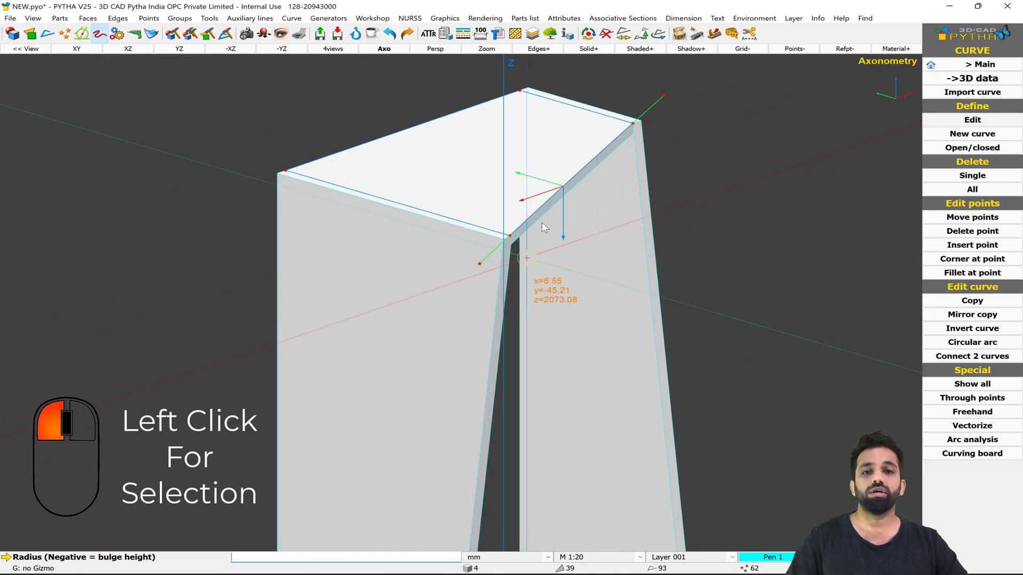
{"action": "scroll", "coordinate": [548, 189], "scroll_direction": "up", "scroll_amount": 2}
{"action": "left_click", "coordinate": [535, 175]}
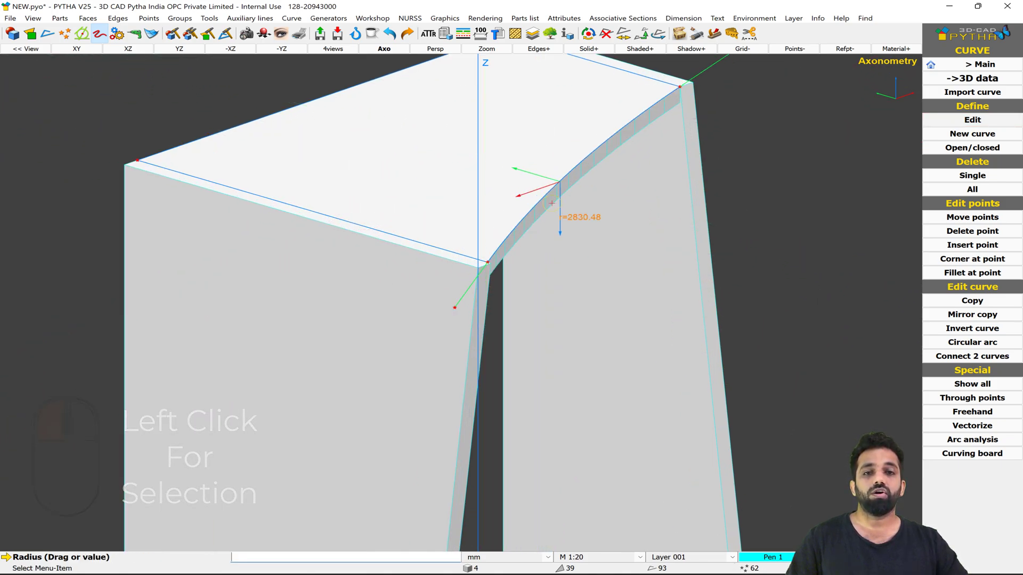
{"action": "left_click_drag", "start_coordinate": [588, 218], "coordinate": [637, 224]}
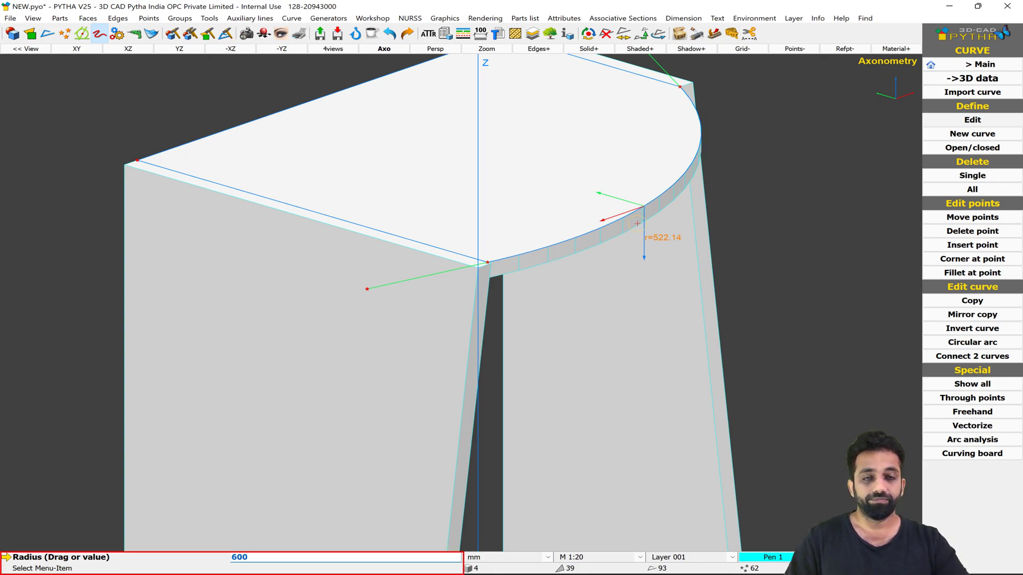
{"action": "key", "text": "Return"}
{"action": "scroll", "coordinate": [649, 365], "scroll_direction": "down", "scroll_amount": 8}
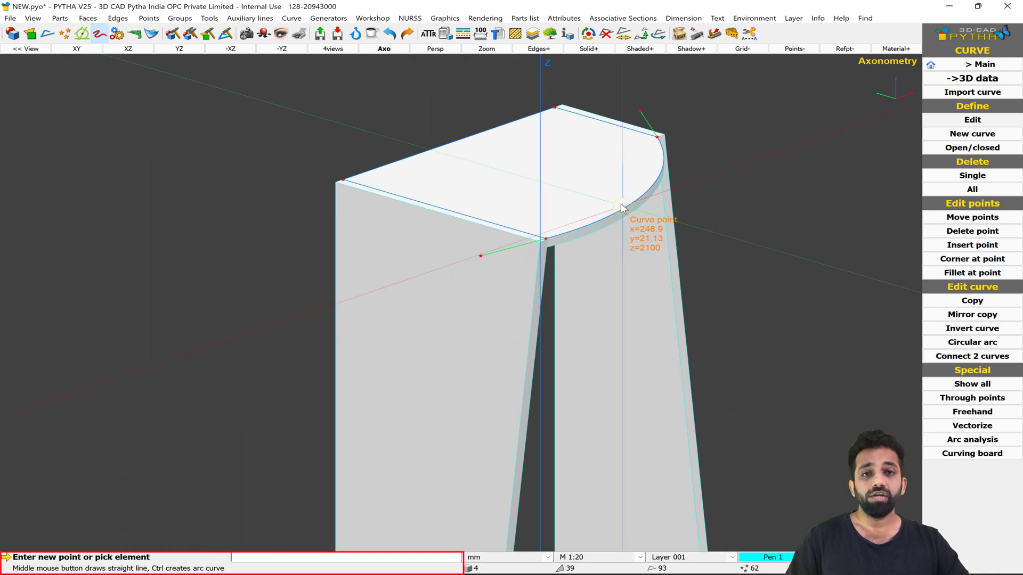
Bulge the bottom panel's front edge outward into an arc, enter its radius, and convert the curves to 3D data
{"action": "scroll", "coordinate": [609, 390], "scroll_direction": "up", "scroll_amount": 8}
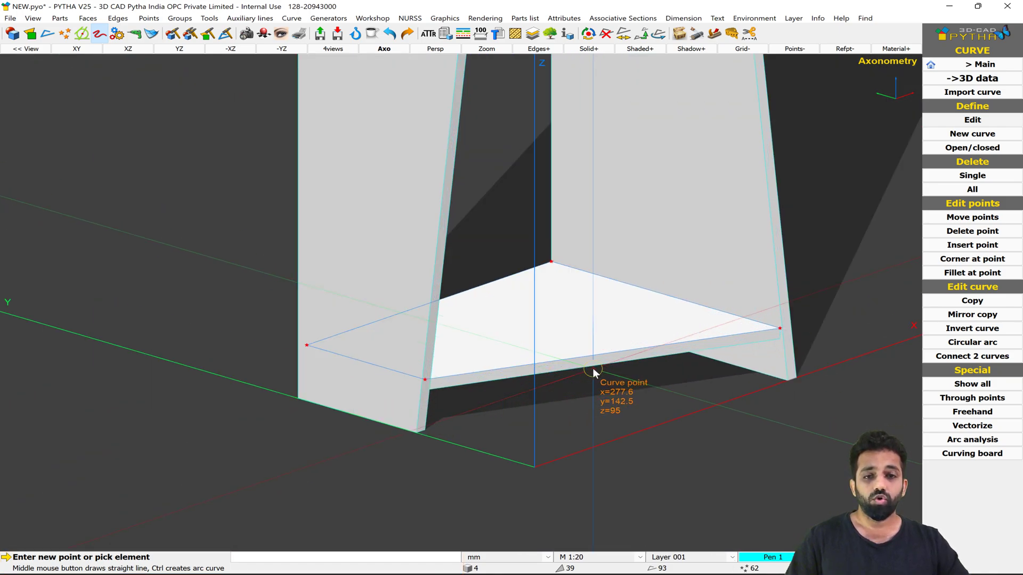
{"action": "left_click", "coordinate": [576, 421]}
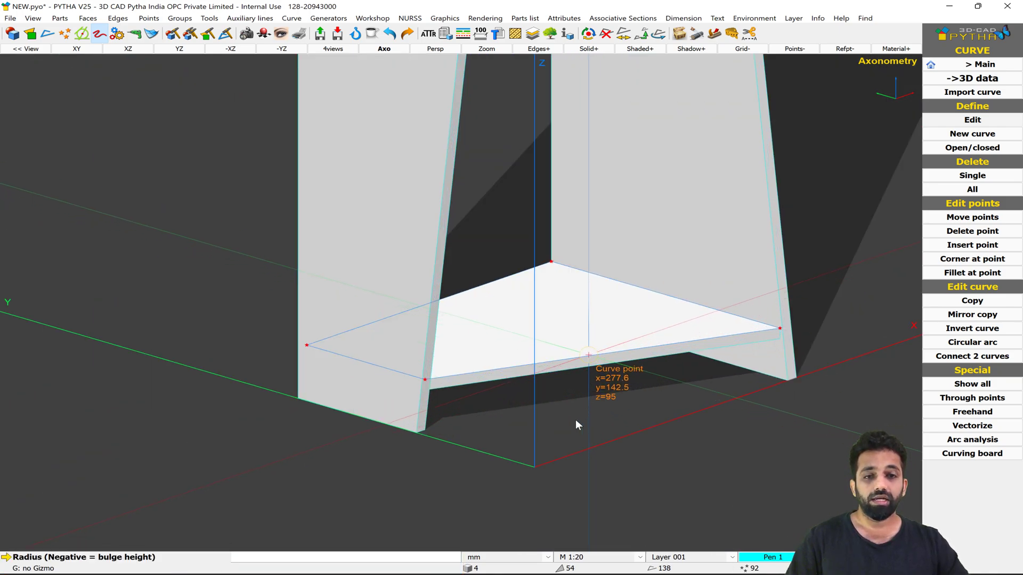
{"action": "left_click", "coordinate": [560, 348]}
{"action": "left_click_drag", "start_coordinate": [618, 378], "coordinate": [652, 396]}
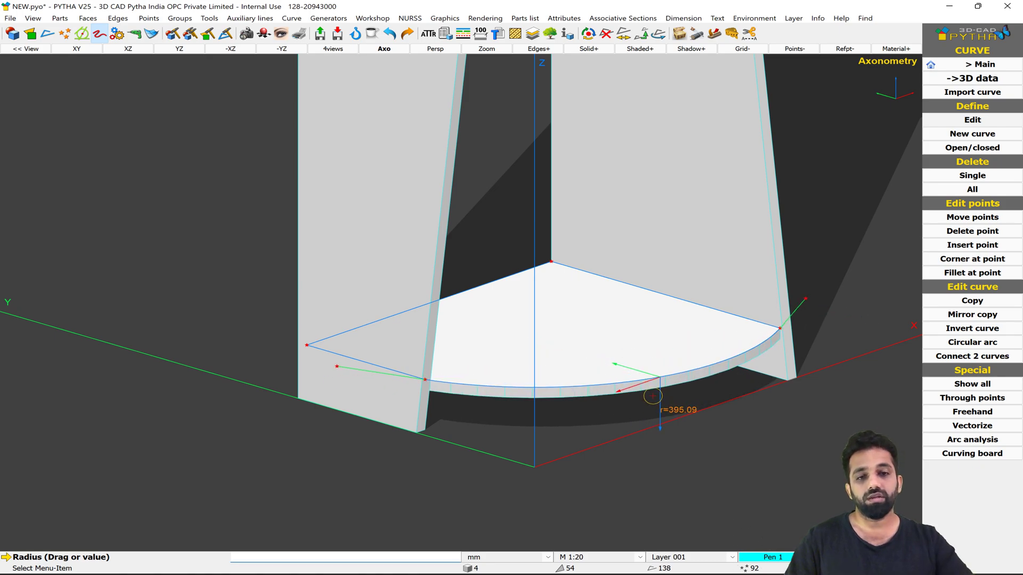
{"action": "mouse_move", "coordinate": [653, 395]}
{"action": "left_mouse_down"}
{"action": "mouse_move", "coordinate": [532, 349]}
{"action": "mouse_move", "coordinate": [661, 395]}
{"action": "left_mouse_up"}
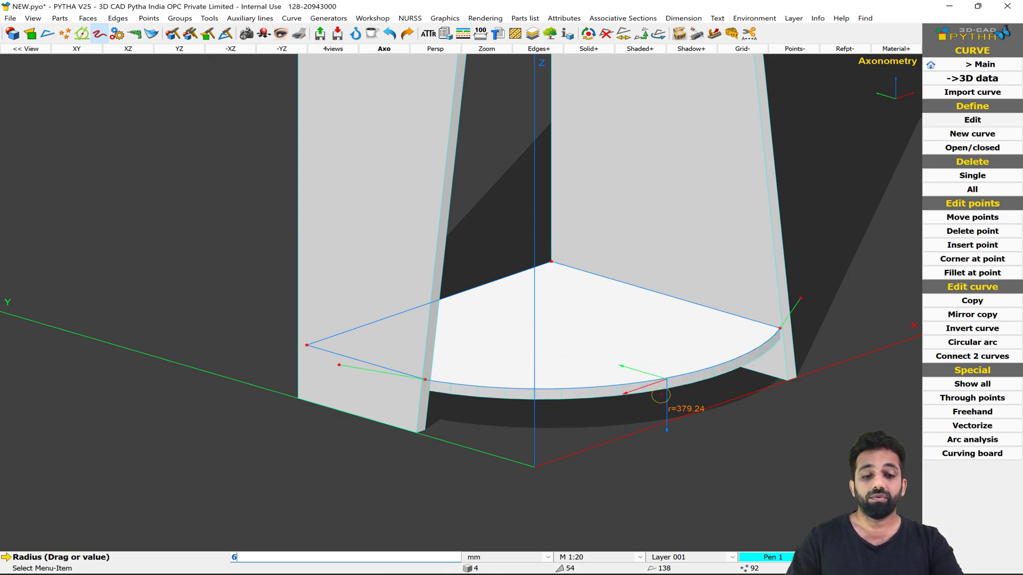
{"action": "key", "text": "Return"}
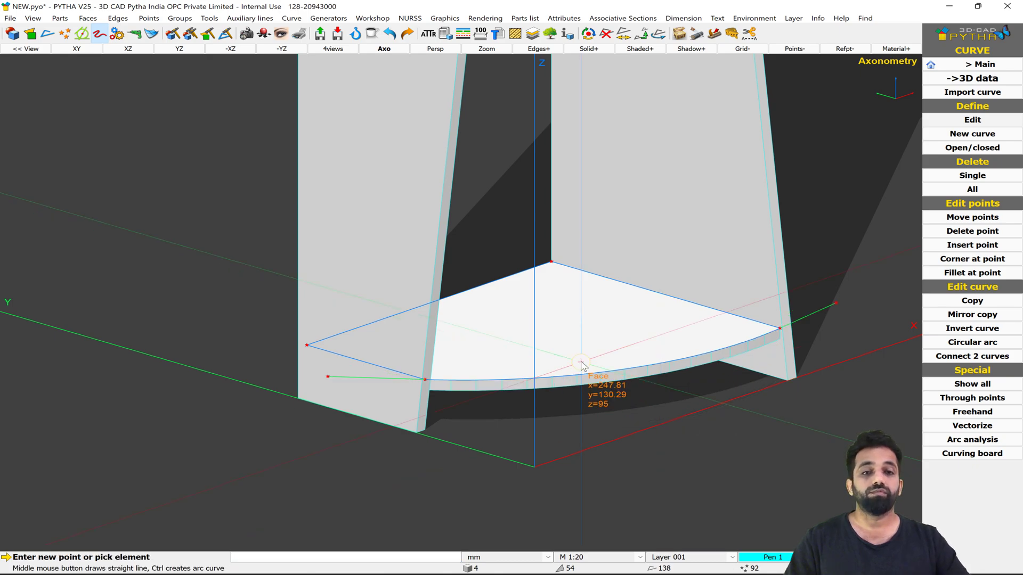
{"action": "scroll", "coordinate": [581, 363], "scroll_direction": "down", "scroll_amount": 9}
{"action": "right_click", "coordinate": [659, 239]}
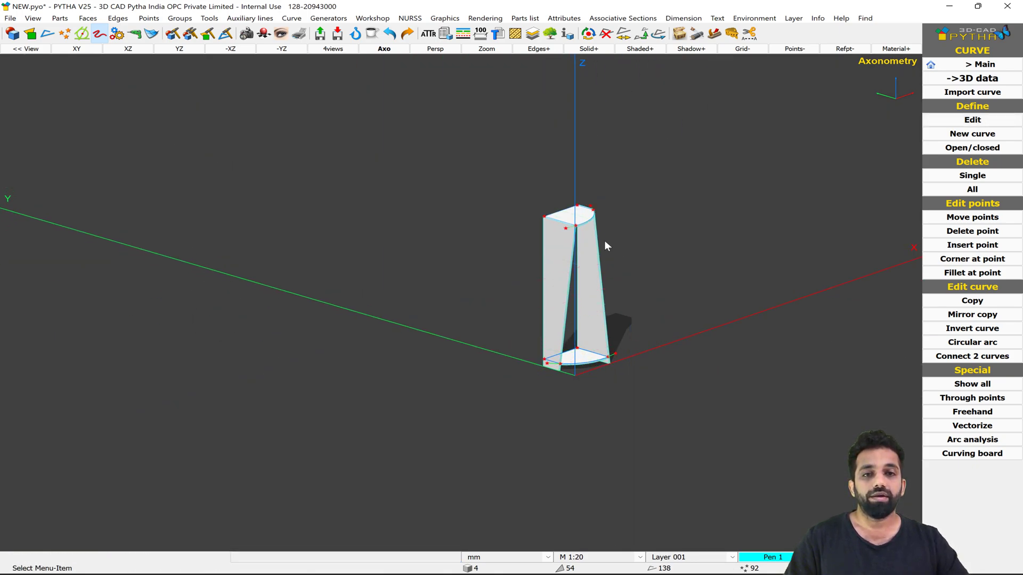
{"action": "scroll", "coordinate": [605, 246], "scroll_direction": "up", "scroll_amount": 3}
{"action": "left_click", "coordinate": [962, 80]}
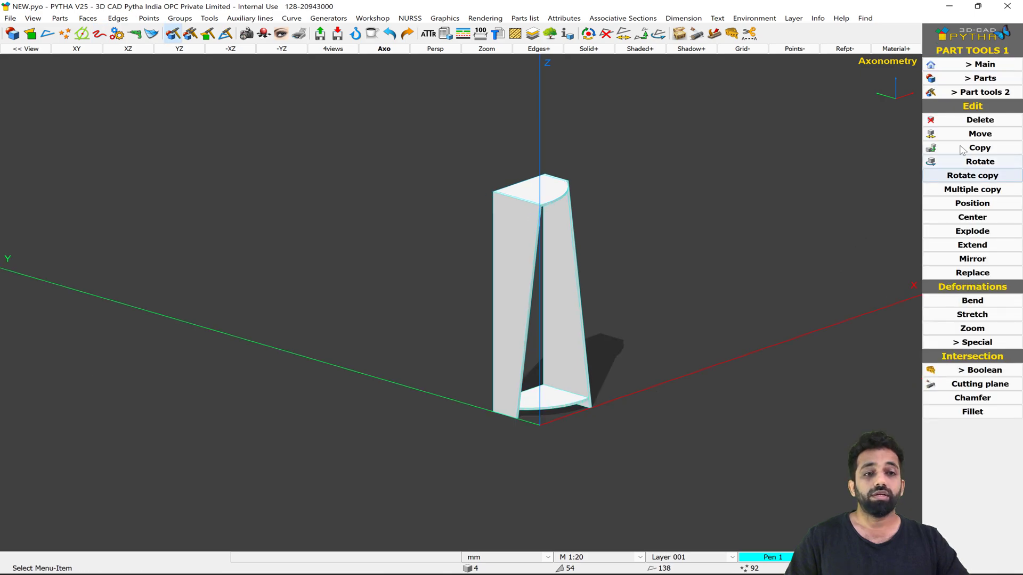
{"action": "left_click", "coordinate": [981, 192]}
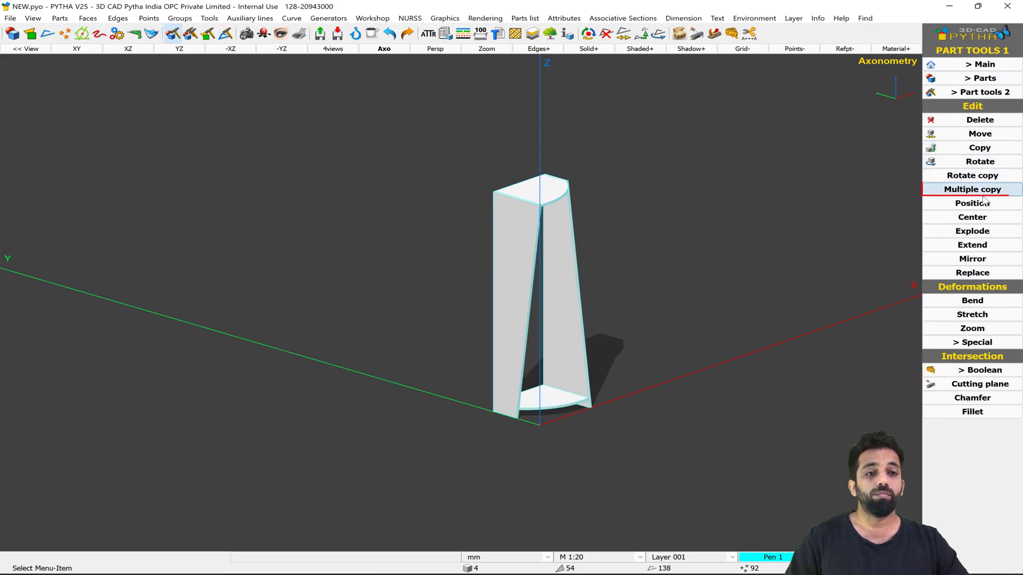
{"action": "left_click", "coordinate": [558, 194]}
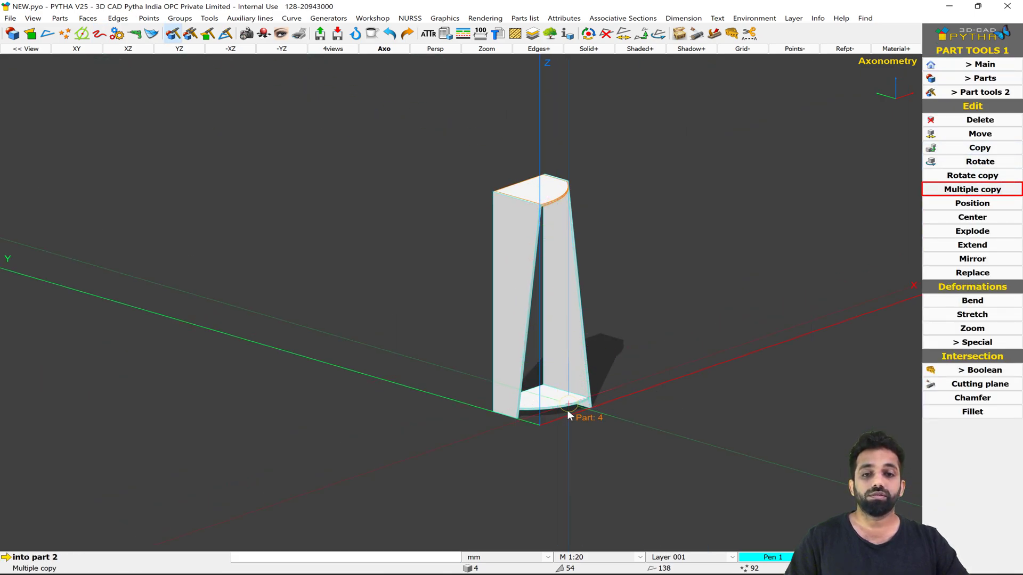
{"action": "left_click", "coordinate": [567, 408]}
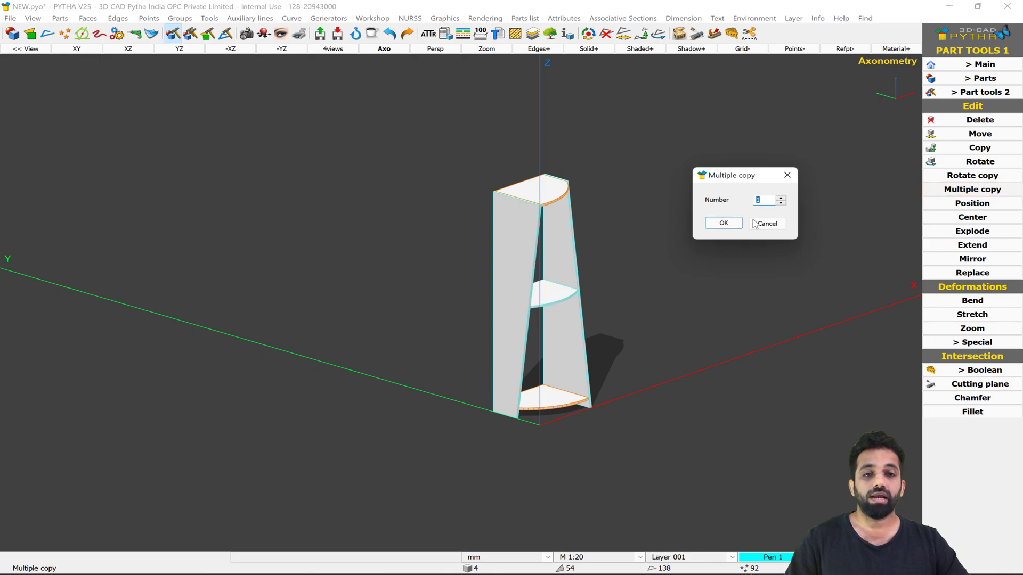
{"action": "left_click", "coordinate": [781, 199]}
{"action": "left_click", "coordinate": [781, 199]}
{"action": "left_click", "coordinate": [782, 199]}
{"action": "left_click", "coordinate": [781, 199]}
{"action": "left_click", "coordinate": [781, 199]}
{"action": "left_click", "coordinate": [781, 199]}
{"action": "left_click", "coordinate": [782, 198]}
{"action": "left_click", "coordinate": [781, 199]}
{"action": "mouse_move", "coordinate": [644, 344]}
{"action": "middle_mouse_down"}
{"action": "mouse_move", "coordinate": [514, 313]}
{"action": "mouse_move", "coordinate": [532, 251]}
{"action": "mouse_move", "coordinate": [677, 317]}
{"action": "mouse_move", "coordinate": [649, 339]}
{"action": "middle_mouse_up"}
{"action": "left_click", "coordinate": [772, 226]}
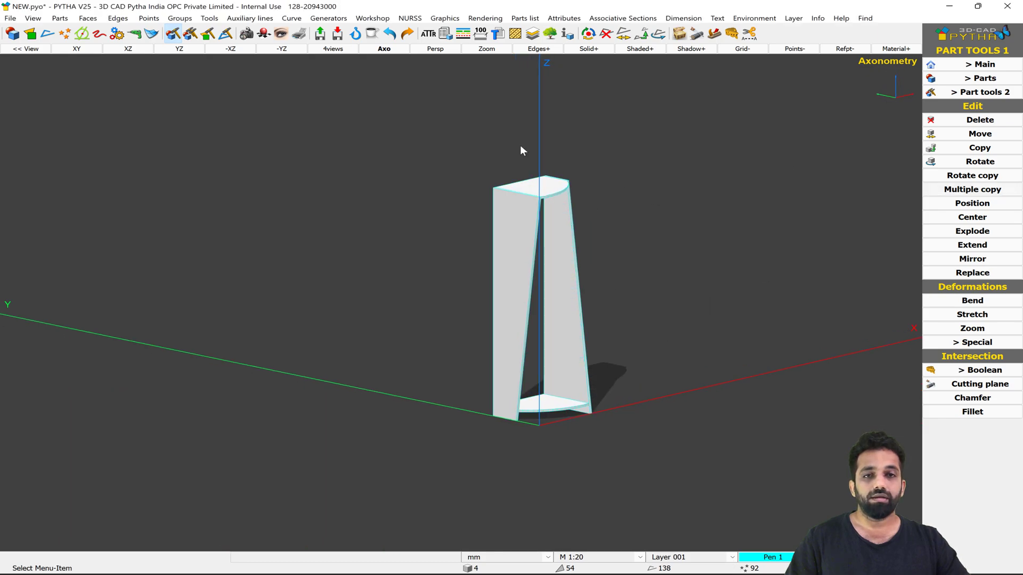
Edit the bottom panel's curve so its front edge bows inward as an arc with a radius of 600 mm
{"action": "left_click", "coordinate": [100, 34]}
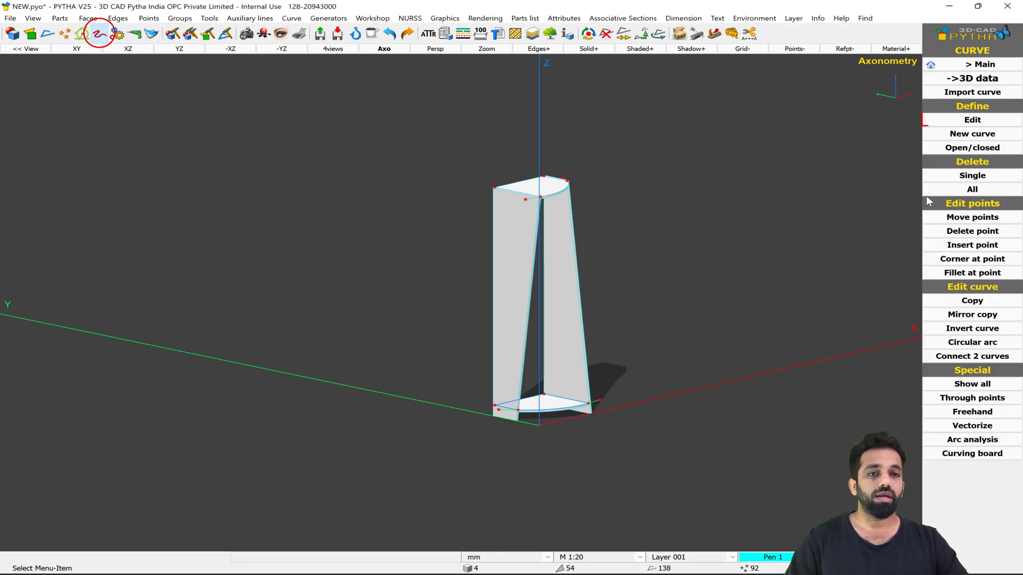
{"action": "scroll", "coordinate": [525, 413], "scroll_direction": "up", "scroll_amount": 2}
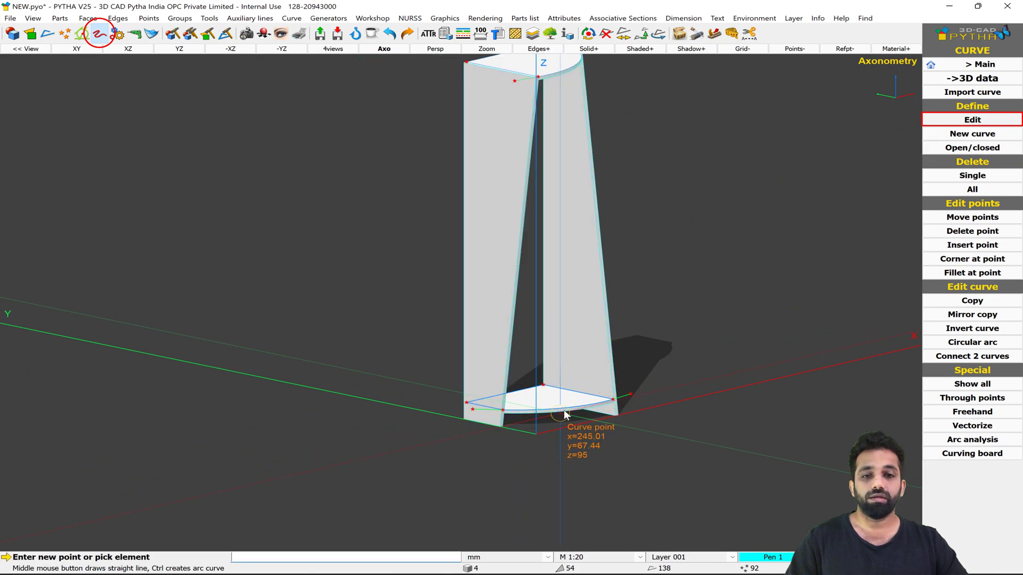
{"action": "left_click", "coordinate": [569, 410]}
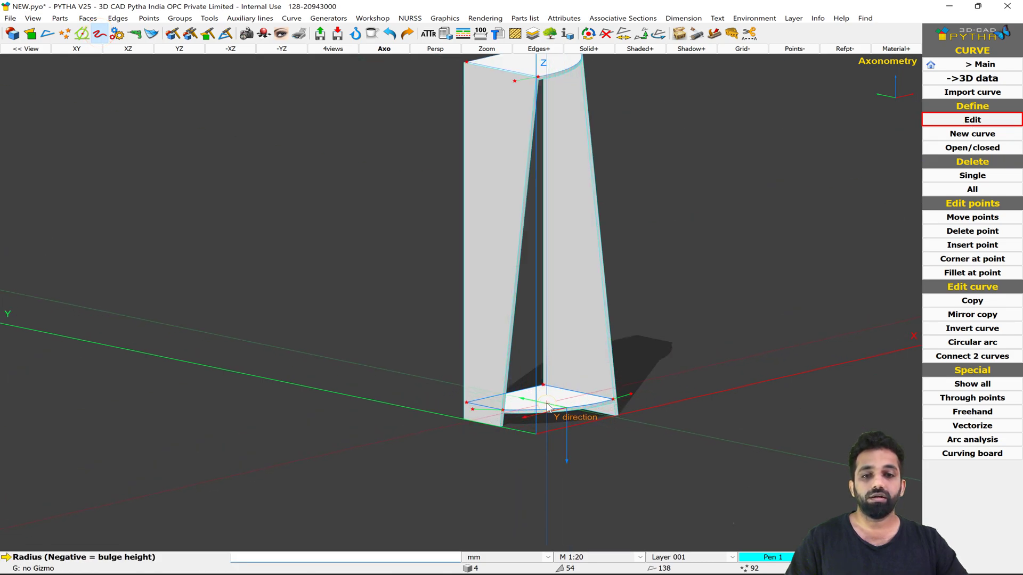
{"action": "left_click", "coordinate": [549, 408]}
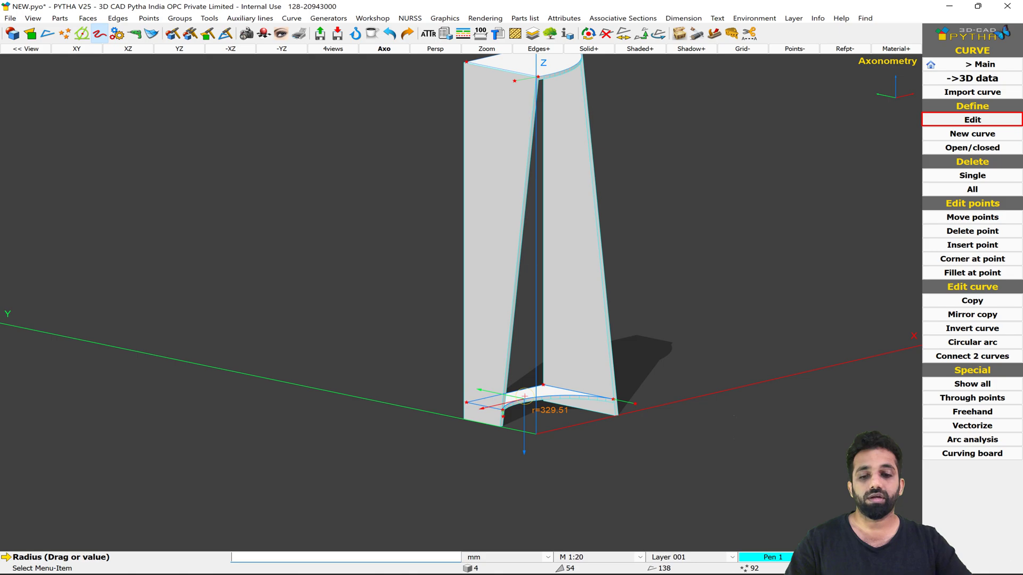
{"action": "type", "text": "600"}
{"action": "key", "text": "Return"}
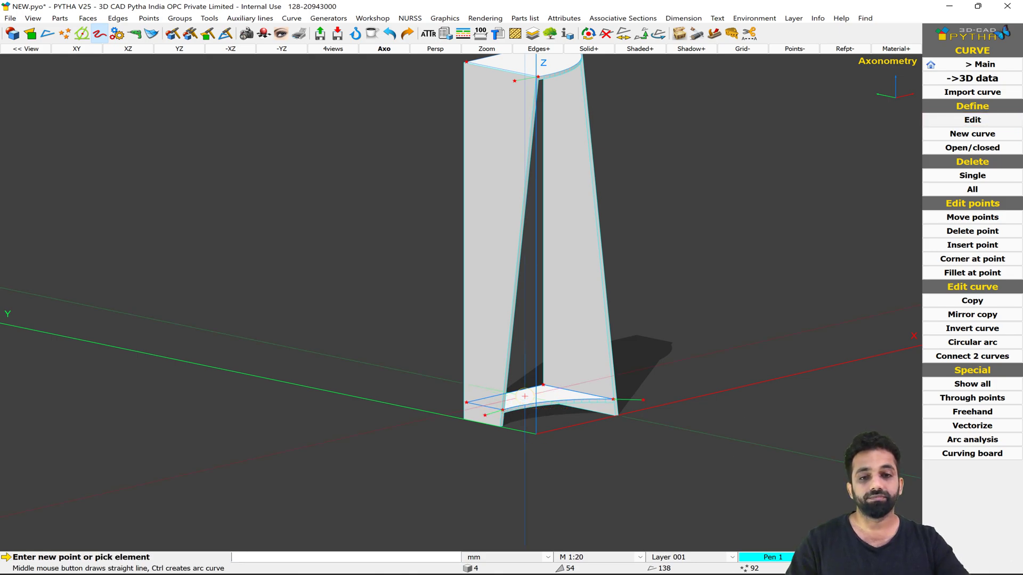
{"action": "left_click", "coordinate": [1004, 68]}
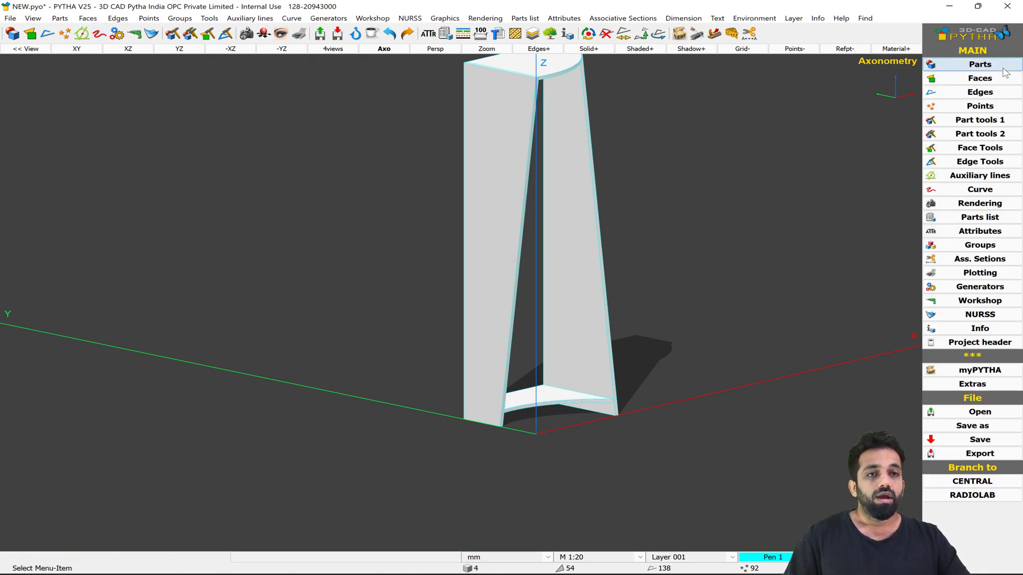
Fill the cabinet with 10 interpolated shelves between the bottom and top panels using Multiple copy
{"action": "left_click", "coordinate": [999, 122]}
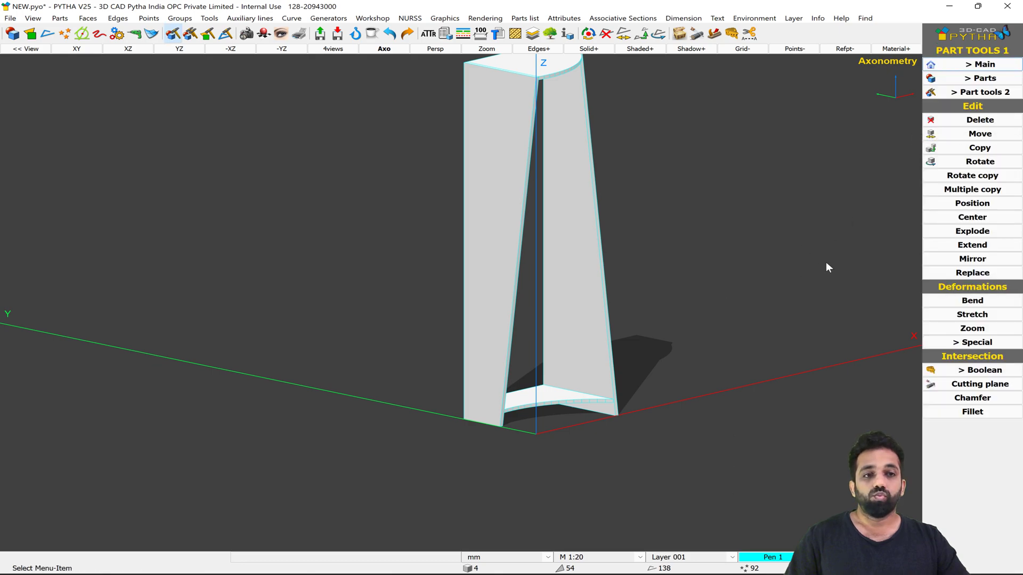
{"action": "left_click", "coordinate": [970, 190]}
{"action": "left_click", "coordinate": [528, 407]}
{"action": "left_click", "coordinate": [560, 71]}
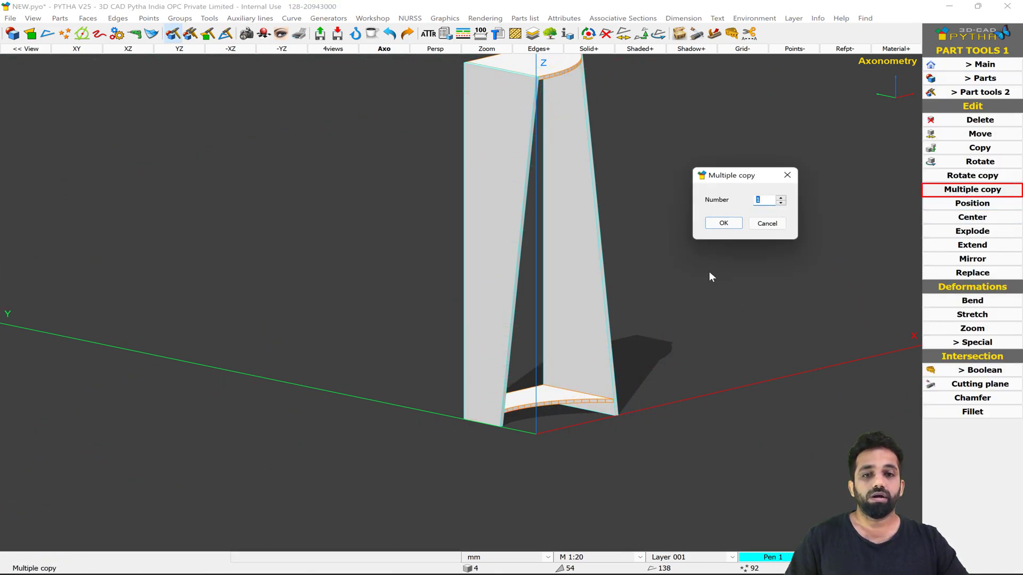
{"action": "left_click", "coordinate": [781, 198]}
{"action": "left_click", "coordinate": [781, 198]}
{"action": "left_click", "coordinate": [781, 197]}
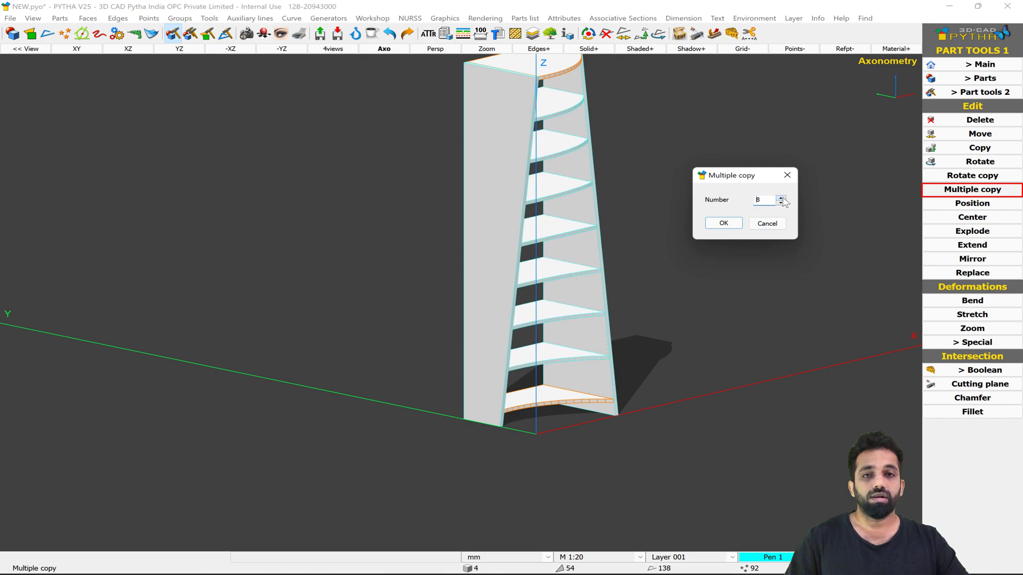
{"action": "left_click", "coordinate": [781, 197]}
{"action": "middle_click_drag", "start_coordinate": [578, 421], "coordinate": [588, 353]}
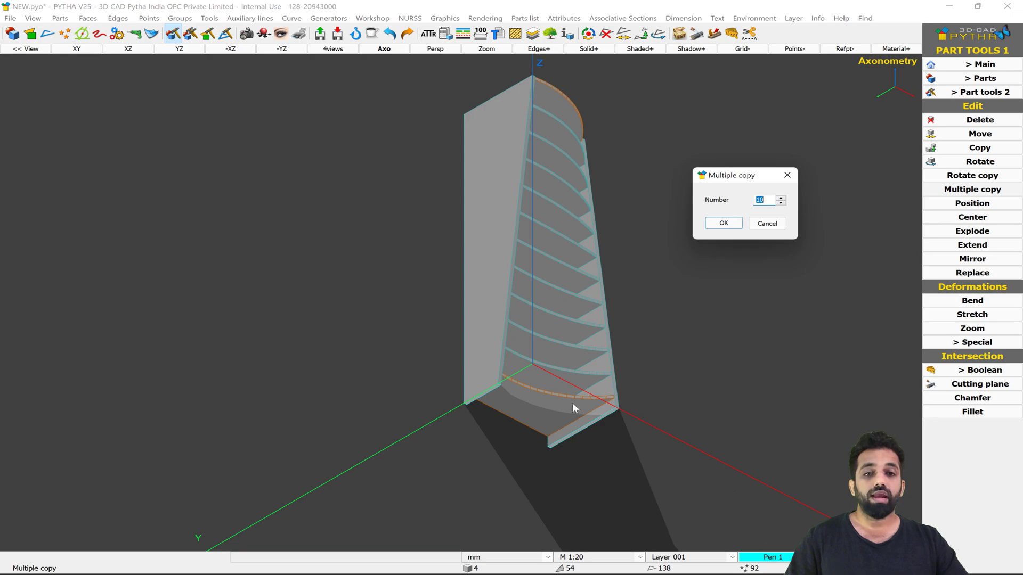
{"action": "middle_click_drag", "start_coordinate": [570, 123], "coordinate": [561, 165]}
{"action": "mouse_move", "coordinate": [625, 279]}
{"action": "middle_mouse_down"}
{"action": "mouse_move", "coordinate": [347, 273]}
{"action": "mouse_move", "coordinate": [422, 178]}
{"action": "mouse_move", "coordinate": [520, 303]}
{"action": "mouse_move", "coordinate": [642, 293]}
{"action": "mouse_move", "coordinate": [619, 288]}
{"action": "middle_mouse_up"}
{"action": "left_click", "coordinate": [695, 226]}
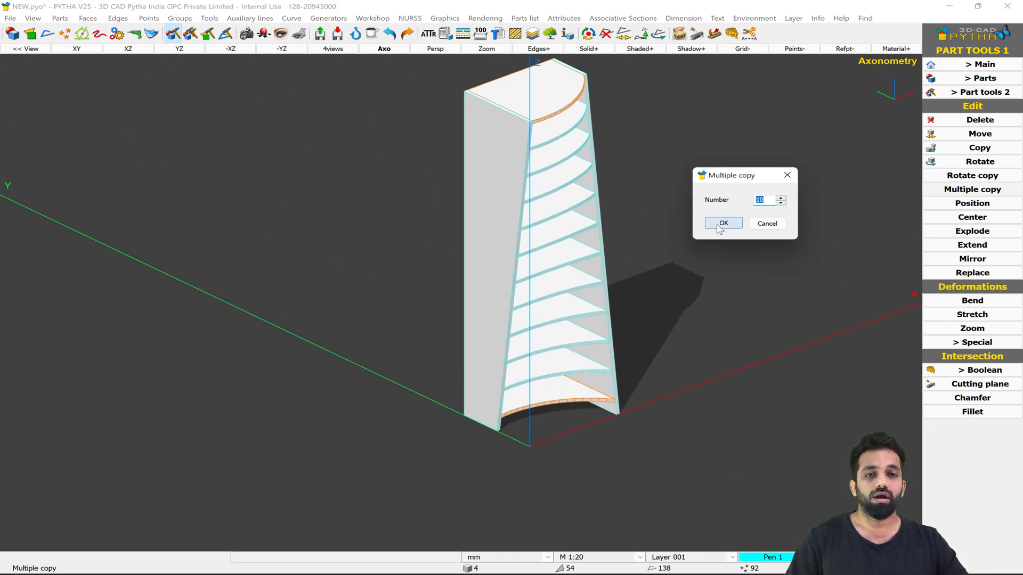
{"action": "left_click", "coordinate": [720, 226]}
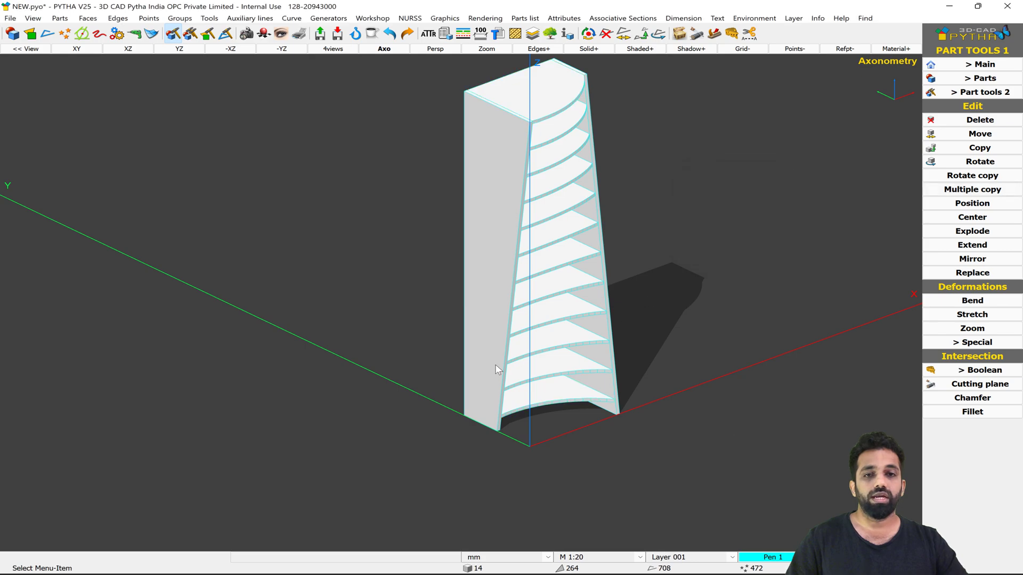
Create a straight profile from the underside face of the bottom panel with a total length of 75 mm
{"action": "middle_click_drag", "start_coordinate": [732, 276], "coordinate": [648, 386]}
{"action": "scroll", "coordinate": [541, 415], "scroll_direction": "up", "scroll_amount": 4}
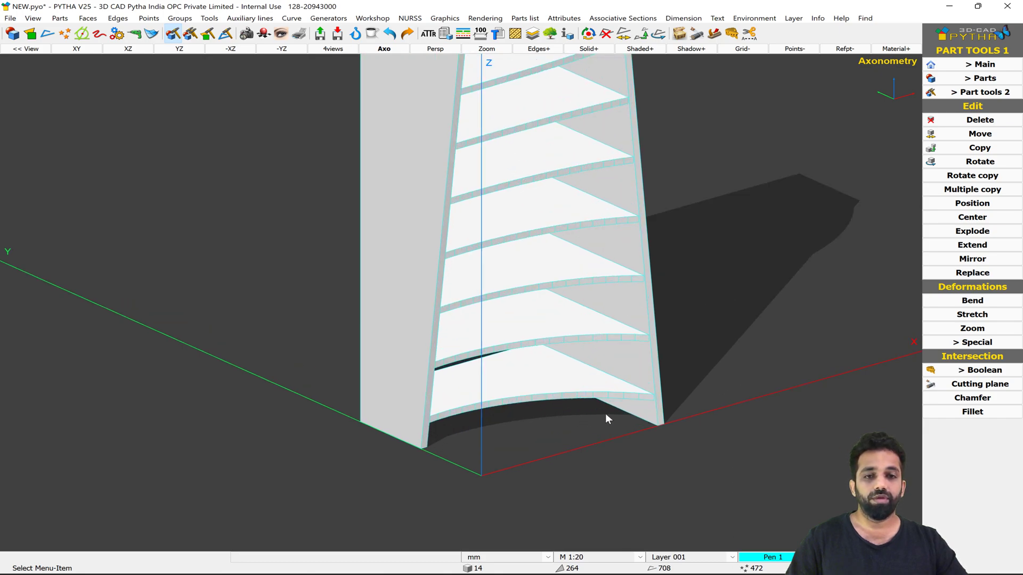
{"action": "middle_click_drag", "start_coordinate": [592, 427], "coordinate": [627, 348]}
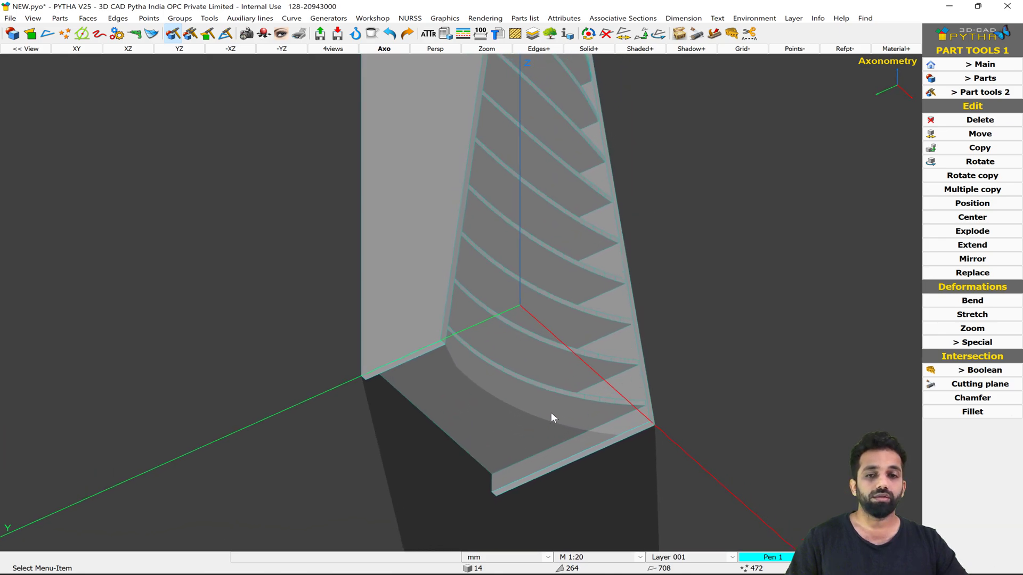
{"action": "left_click", "coordinate": [983, 78]}
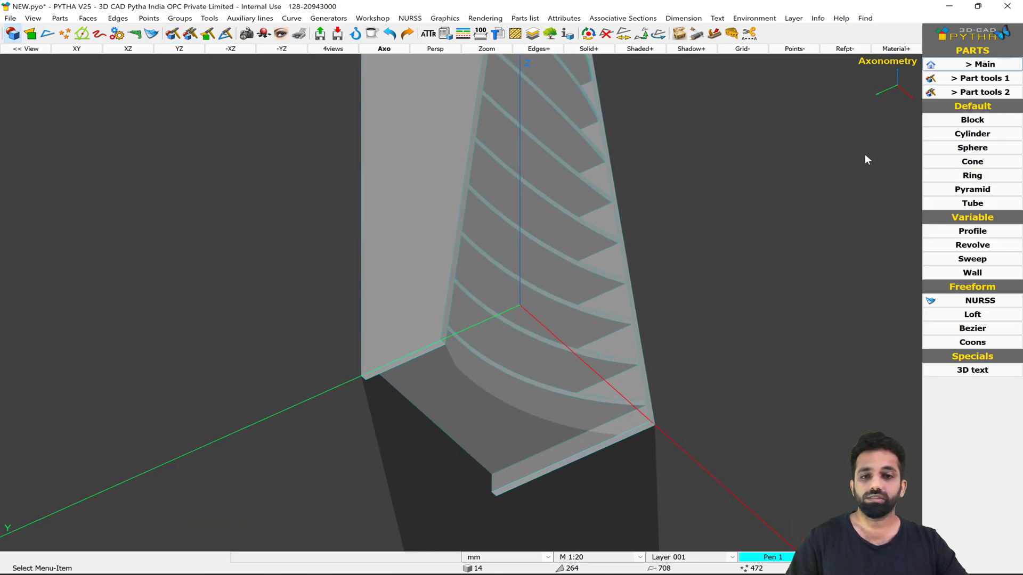
{"action": "left_click", "coordinate": [972, 230]}
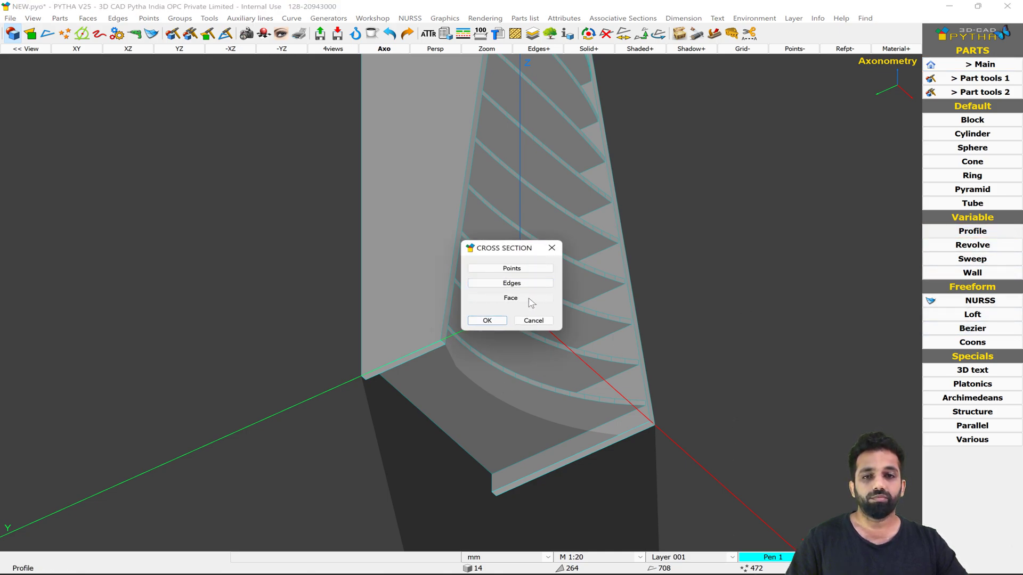
{"action": "left_click", "coordinate": [530, 302]}
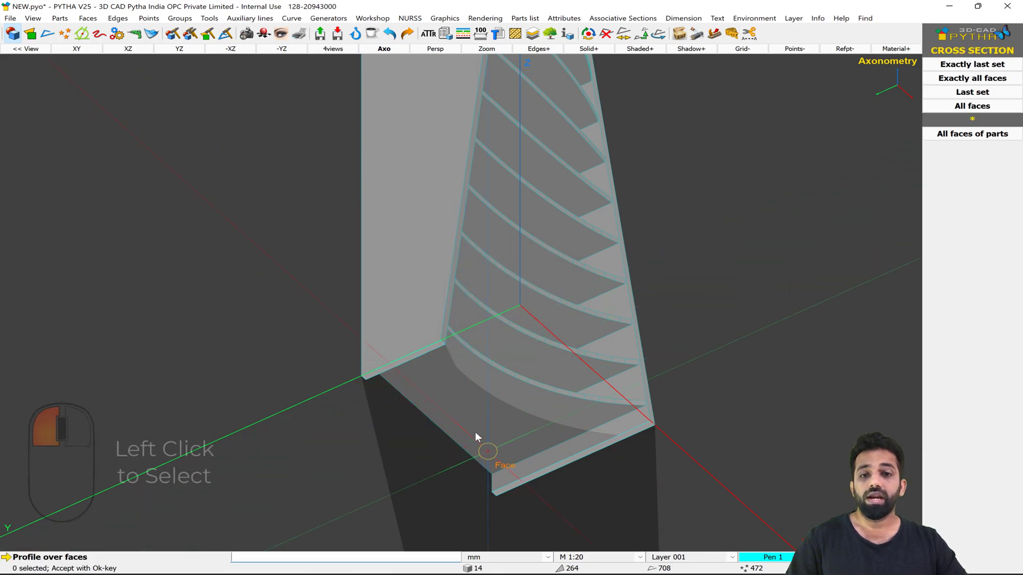
{"action": "left_click", "coordinate": [422, 438]}
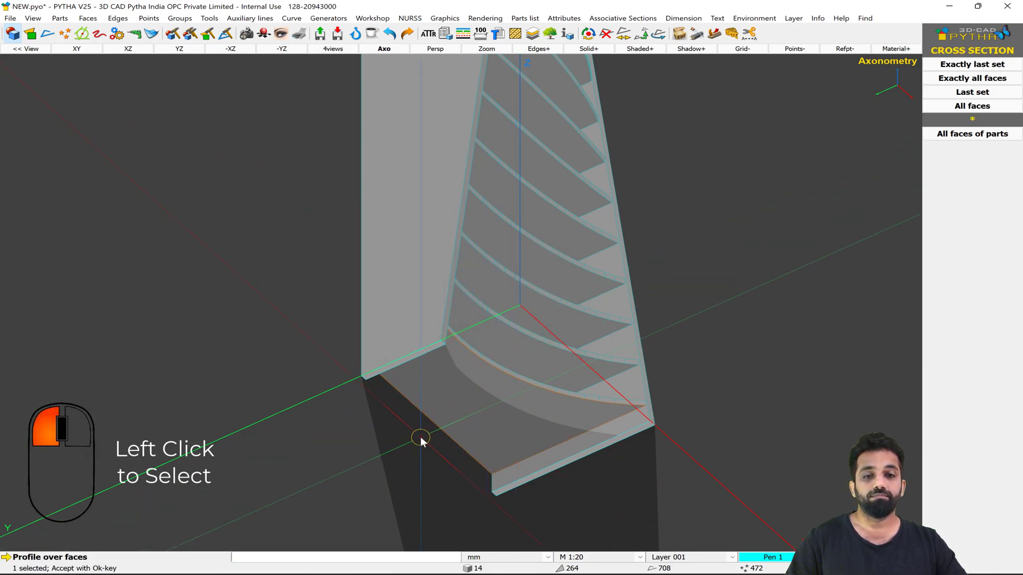
{"action": "right_click", "coordinate": [613, 363]}
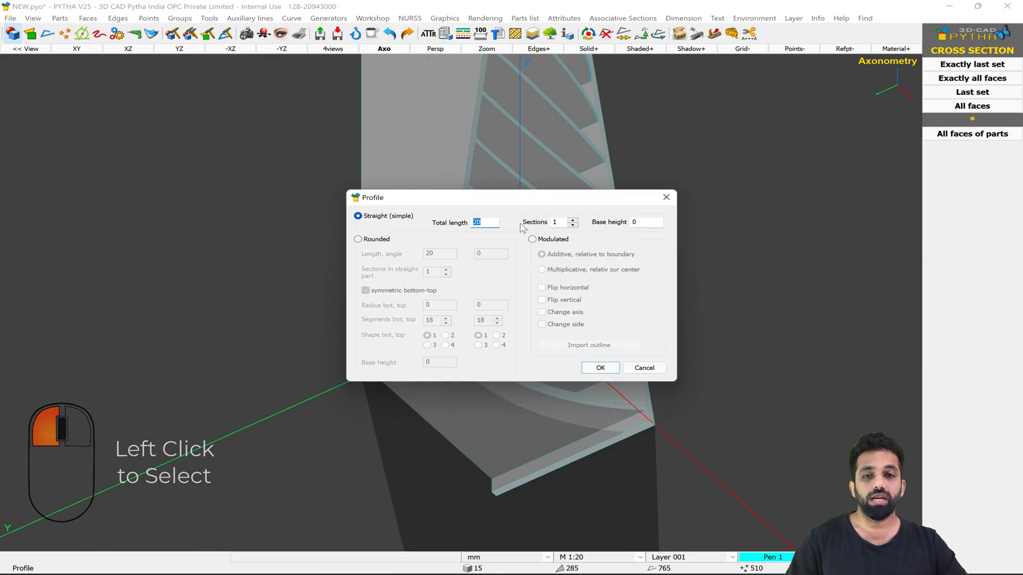
{"action": "middle_click_drag", "start_coordinate": [388, 320], "coordinate": [385, 347]}
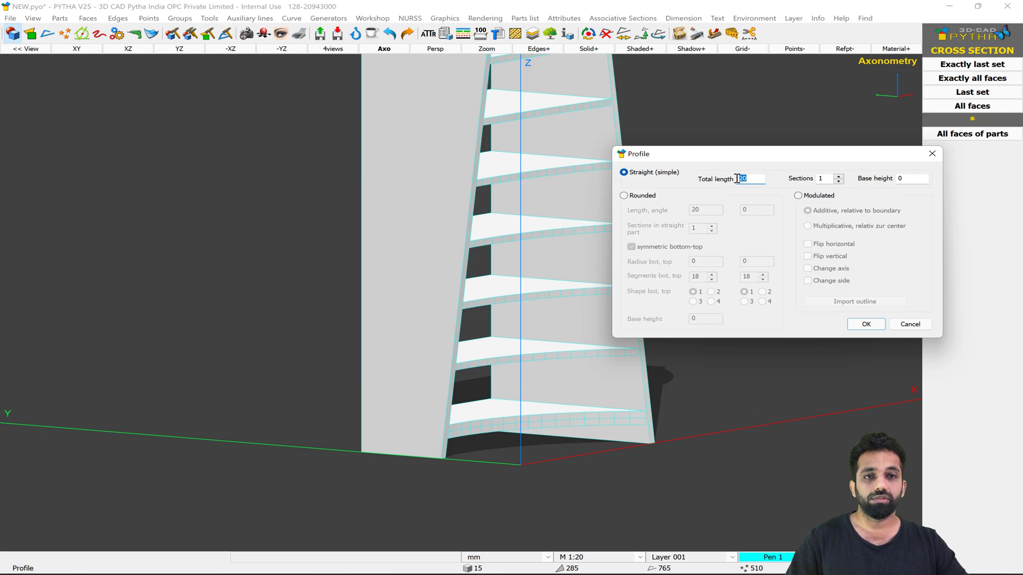
{"action": "type", "text": "75"}
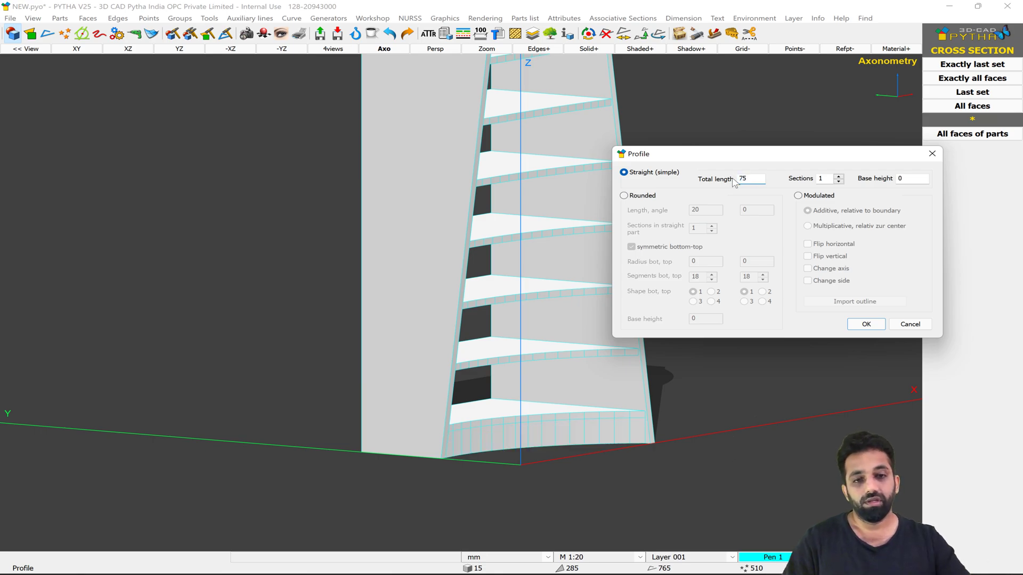
{"action": "left_click", "coordinate": [867, 325]}
Move the new plinth block under the bottom panel 50 mm backward along the Y direction
{"action": "middle_click_drag", "start_coordinate": [688, 412], "coordinate": [781, 379]}
{"action": "right_click", "coordinate": [540, 452]}
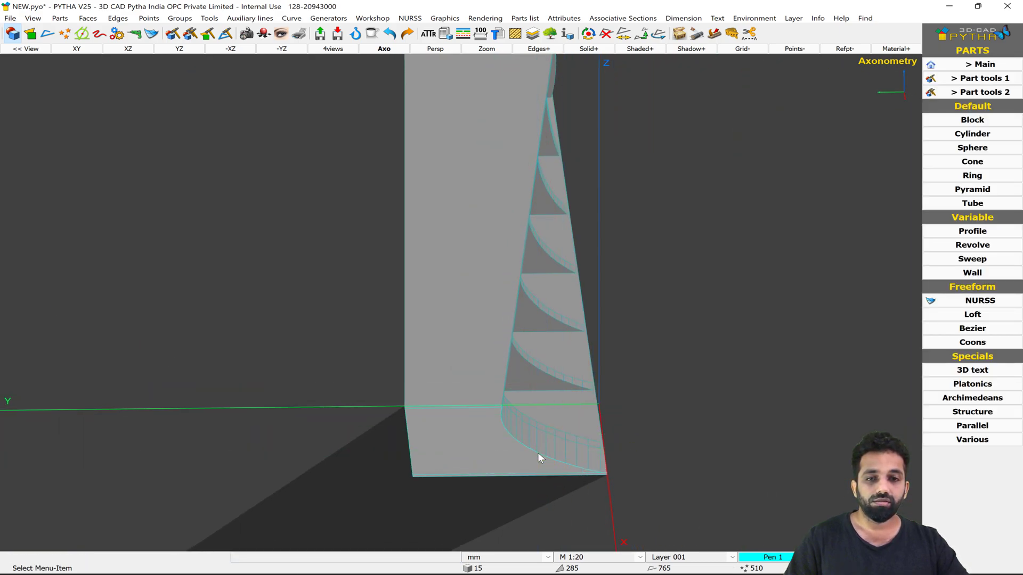
{"action": "right_click", "coordinate": [538, 452]}
{"action": "left_click", "coordinate": [608, 208]}
{"action": "left_click_drag", "start_coordinate": [485, 430], "coordinate": [466, 429]}
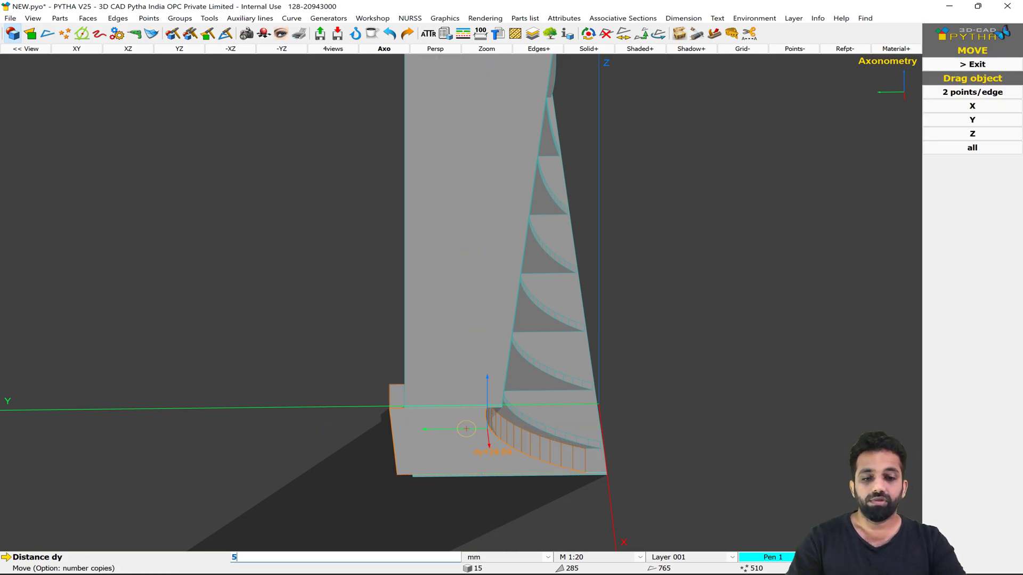
{"action": "type", "text": "50"}
{"action": "key", "text": "Return"}
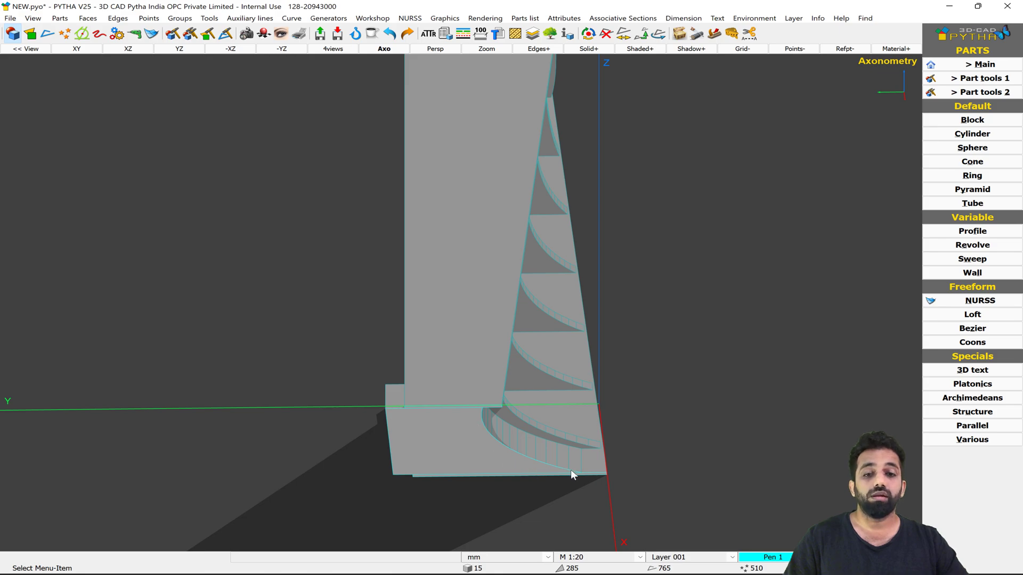
Copy the plinth block 8 mm further back along the Y direction
{"action": "middle_click_drag", "start_coordinate": [598, 471], "coordinate": [522, 399]}
{"action": "right_click", "coordinate": [521, 396]}
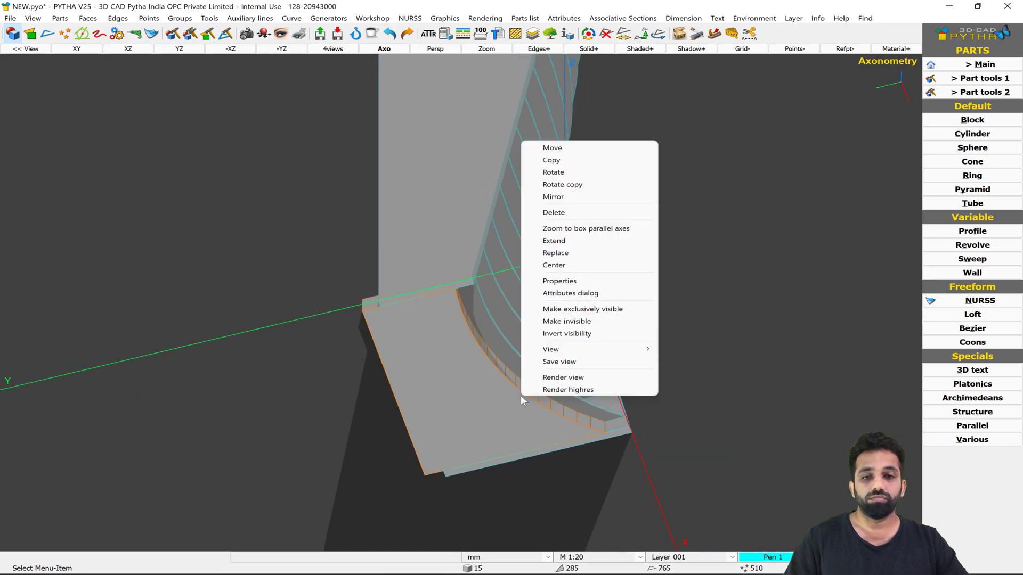
{"action": "left_click", "coordinate": [580, 160]}
{"action": "left_click_drag", "start_coordinate": [469, 373], "coordinate": [455, 370]}
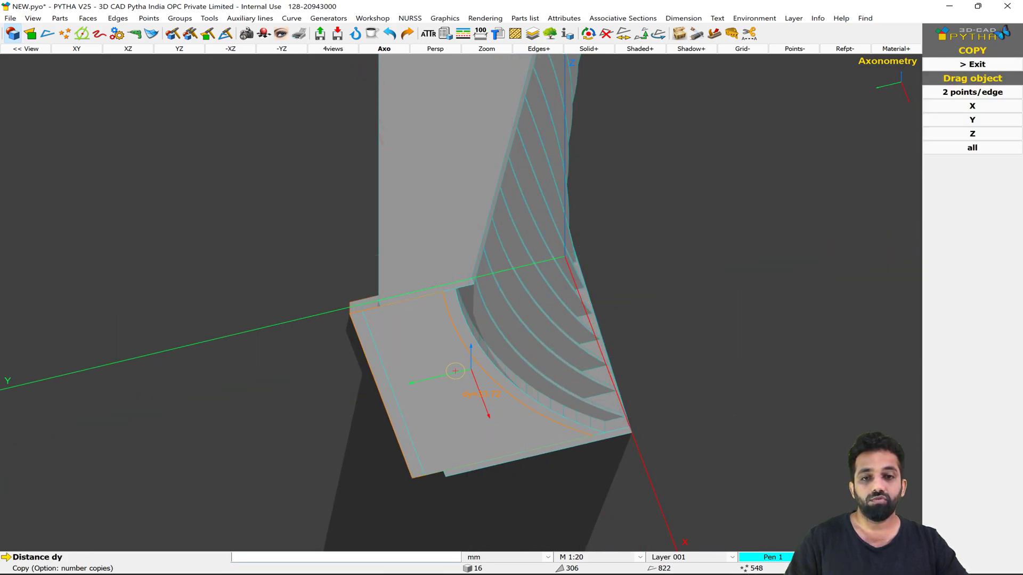
{"action": "type", "text": "8"}
{"action": "key", "text": "Return"}
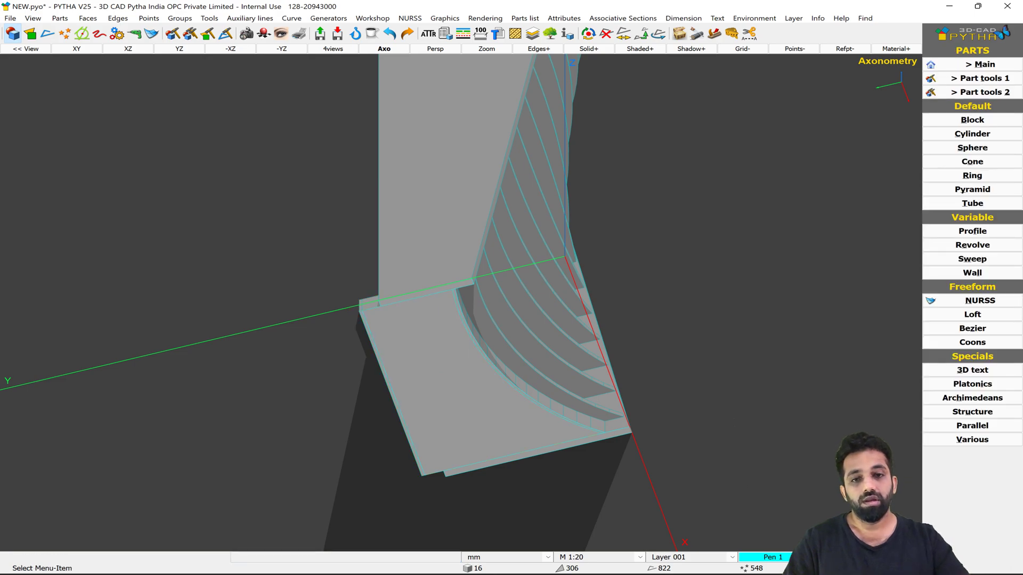
Subtract the rear plinth copy from the front plinth block with Boolean Difference, leaving a thin curved plinth strip
{"action": "left_click", "coordinate": [732, 33]}
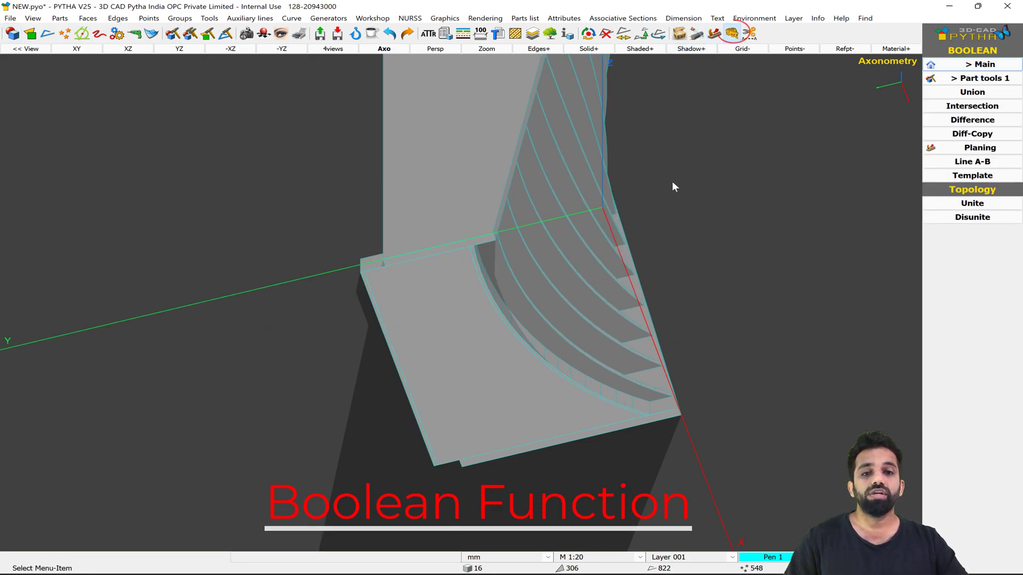
{"action": "left_click", "coordinate": [972, 120]}
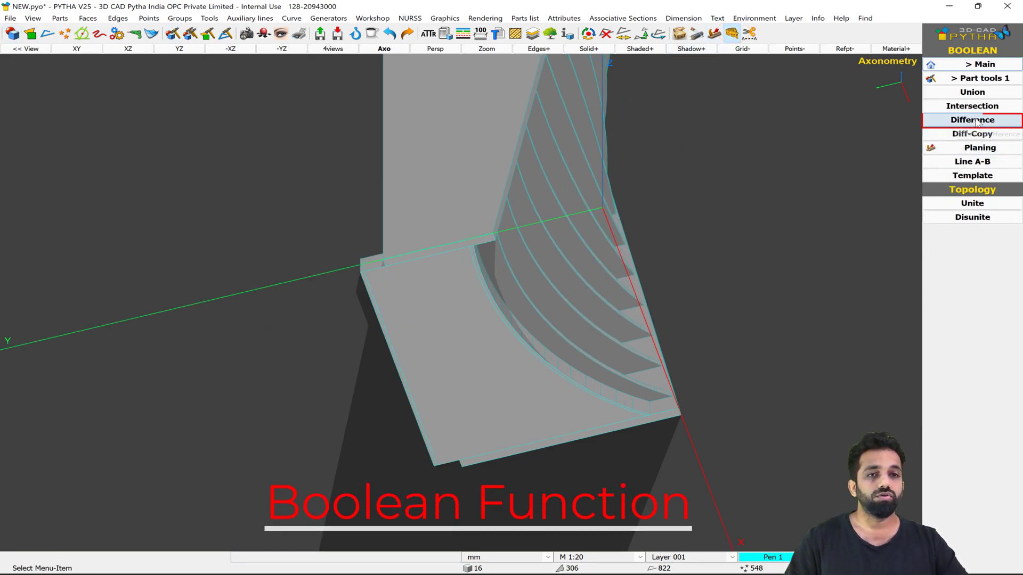
{"action": "scroll", "coordinate": [612, 408], "scroll_direction": "up", "scroll_amount": 5}
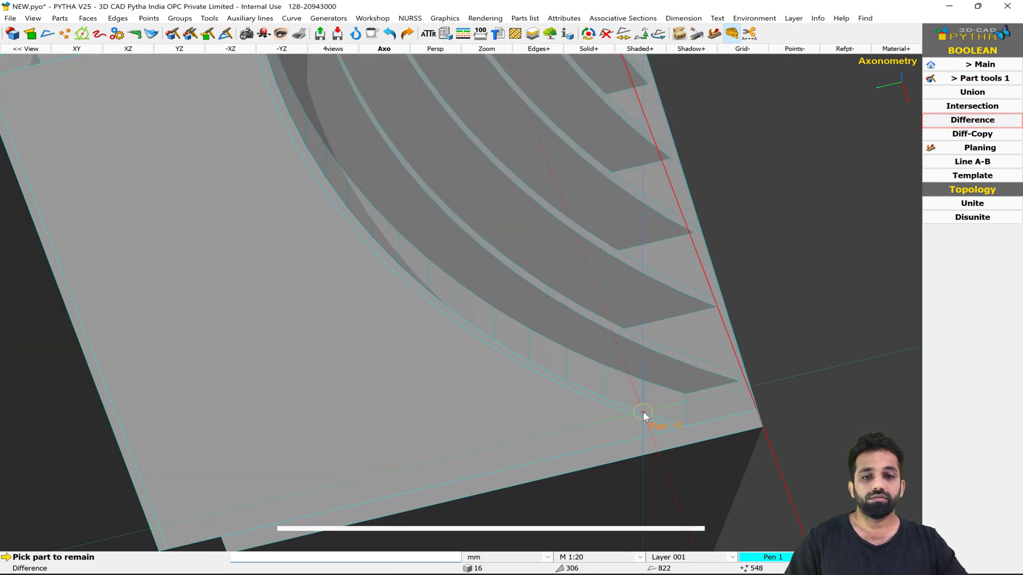
{"action": "left_click", "coordinate": [649, 403]}
{"action": "scroll", "coordinate": [675, 415], "scroll_direction": "up", "scroll_amount": 5}
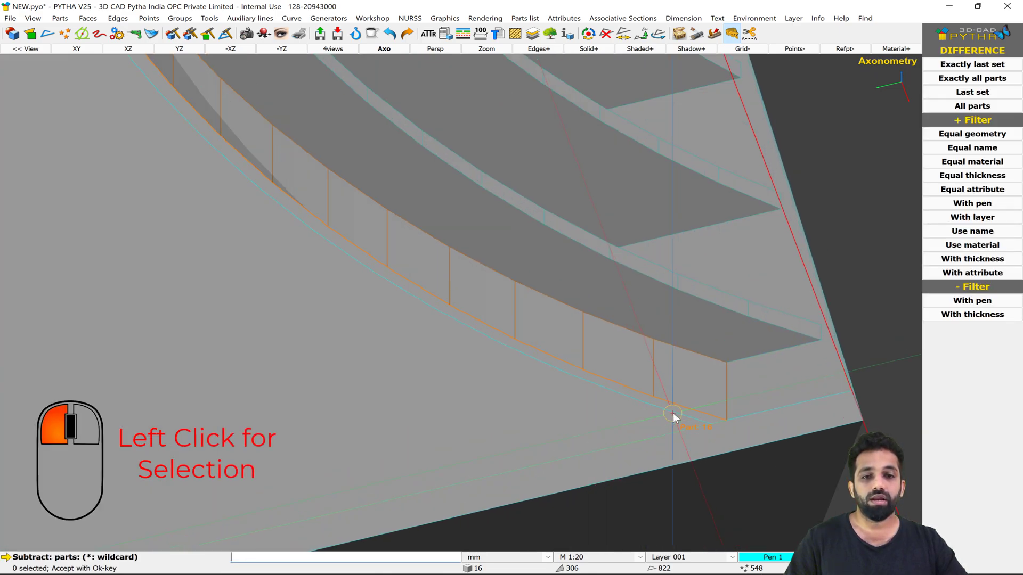
{"action": "left_click", "coordinate": [745, 346]}
{"action": "right_click", "coordinate": [746, 342]}
{"action": "scroll", "coordinate": [745, 341], "scroll_direction": "down", "scroll_amount": 6}
{"action": "middle_click_drag", "start_coordinate": [745, 340], "coordinate": [697, 314]}
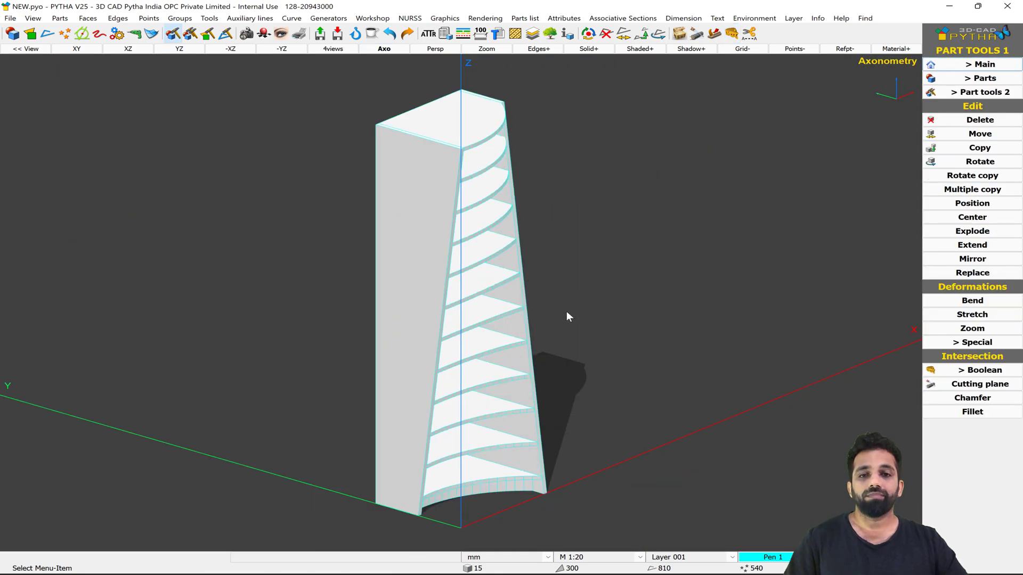
Create a sphere with its relative point at the center and a 6000 mm radius, placed on the rear edge midpoint of a middle shelf
{"action": "mouse_move", "coordinate": [529, 318]}
{"action": "middle_mouse_down"}
{"action": "mouse_move", "coordinate": [570, 284]}
{"action": "mouse_move", "coordinate": [612, 280]}
{"action": "mouse_move", "coordinate": [591, 320]}
{"action": "mouse_move", "coordinate": [515, 318]}
{"action": "middle_mouse_up"}
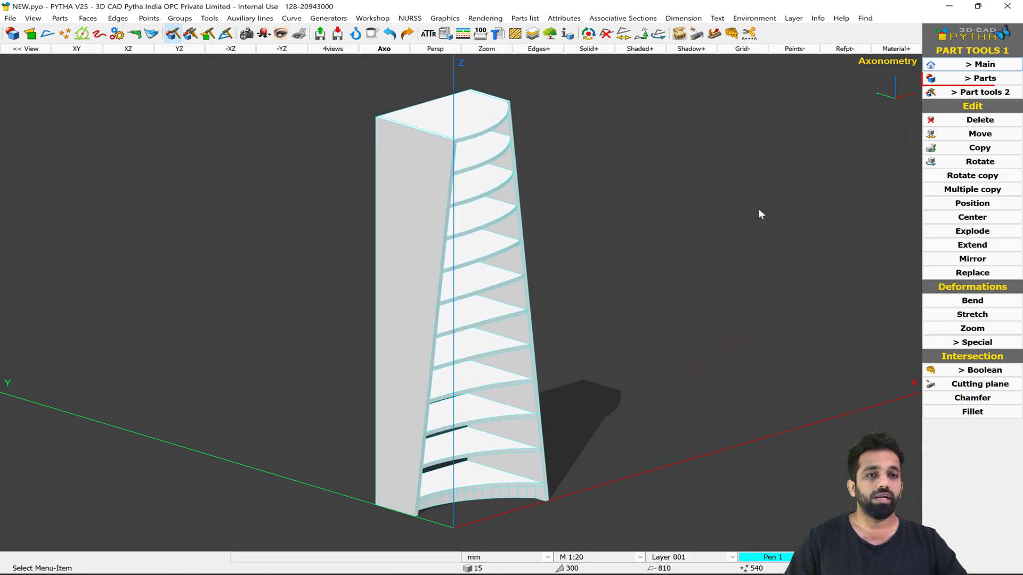
{"action": "left_click", "coordinate": [966, 81]}
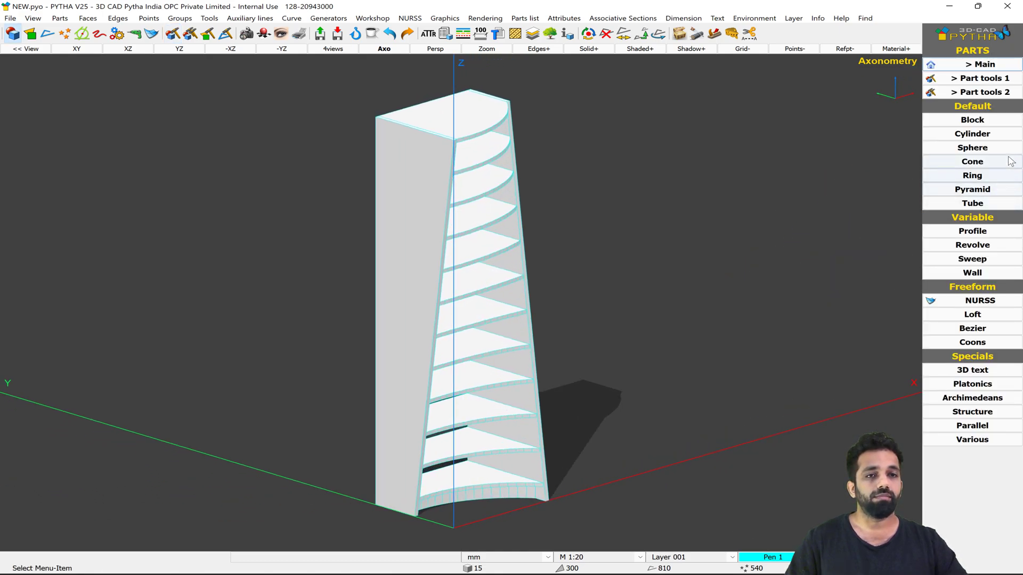
{"action": "left_click", "coordinate": [1008, 151]}
{"action": "scroll", "coordinate": [737, 222], "scroll_direction": "down", "scroll_amount": 3}
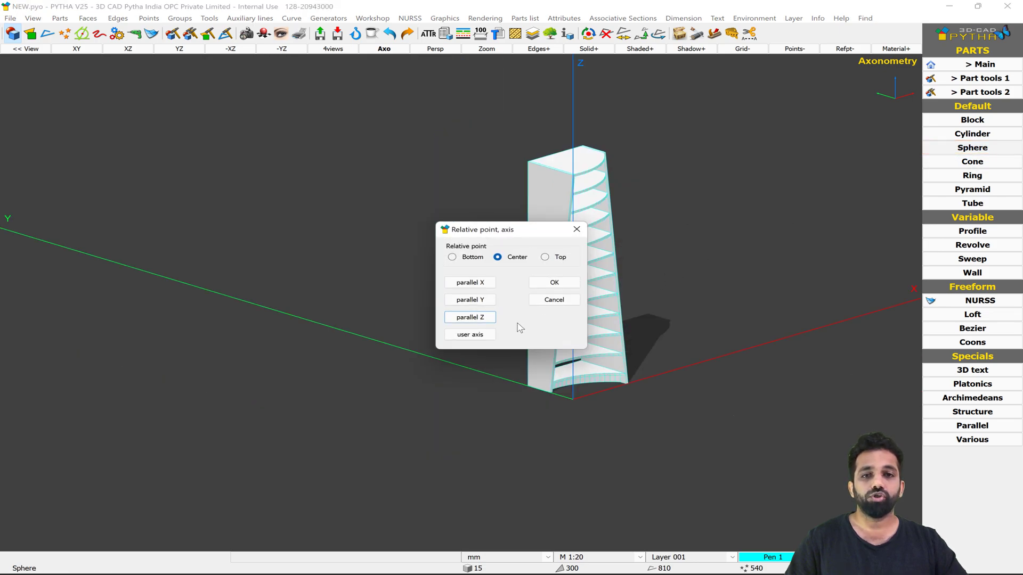
{"action": "left_click_drag", "start_coordinate": [529, 236], "coordinate": [787, 213]}
{"action": "middle_click_drag", "start_coordinate": [578, 306], "coordinate": [647, 292]}
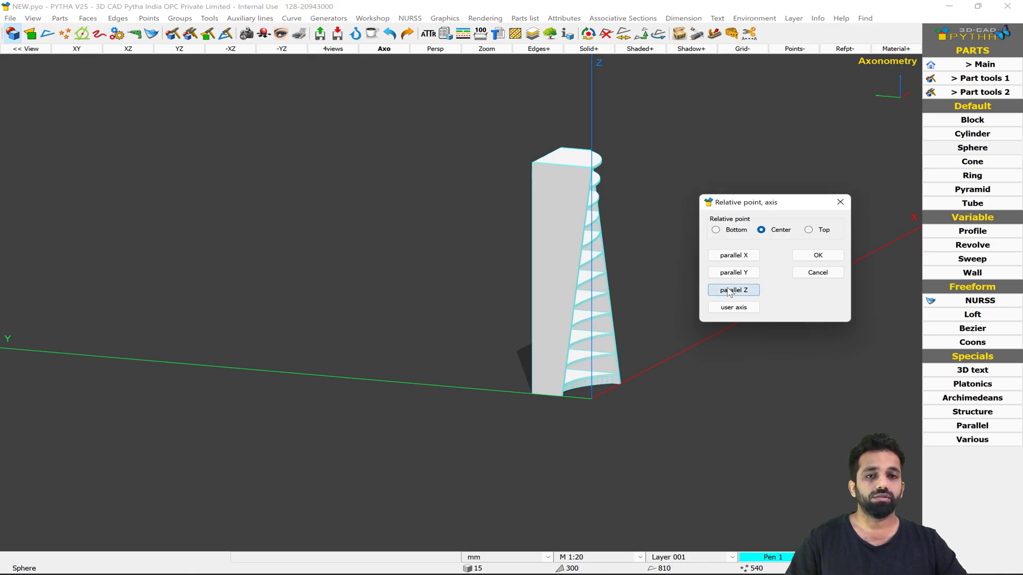
{"action": "left_click", "coordinate": [817, 256]}
{"action": "middle_click_drag", "start_coordinate": [433, 323], "coordinate": [567, 298]}
{"action": "scroll", "coordinate": [567, 298], "scroll_direction": "up", "scroll_amount": 2}
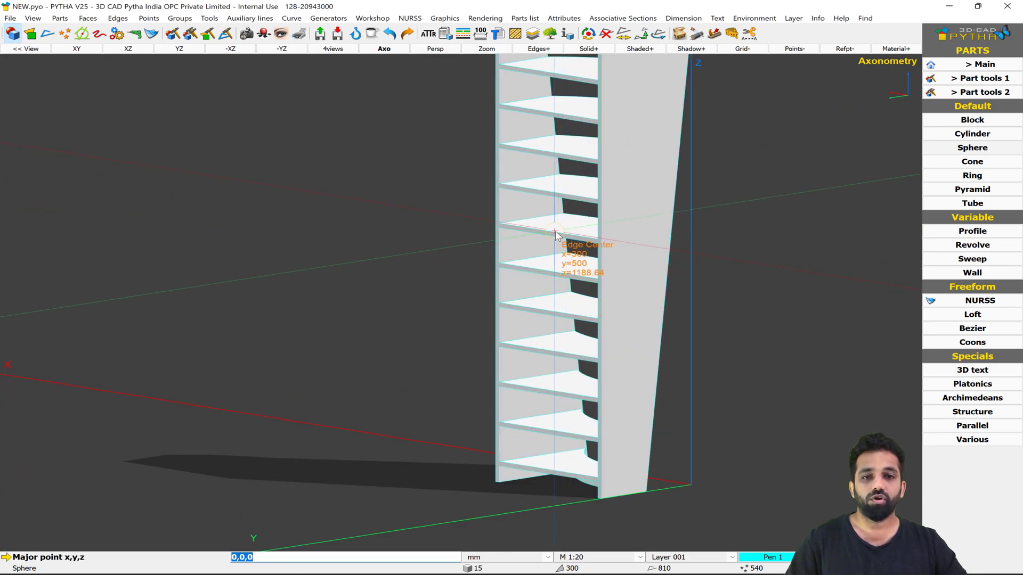
{"action": "left_click", "coordinate": [557, 236]}
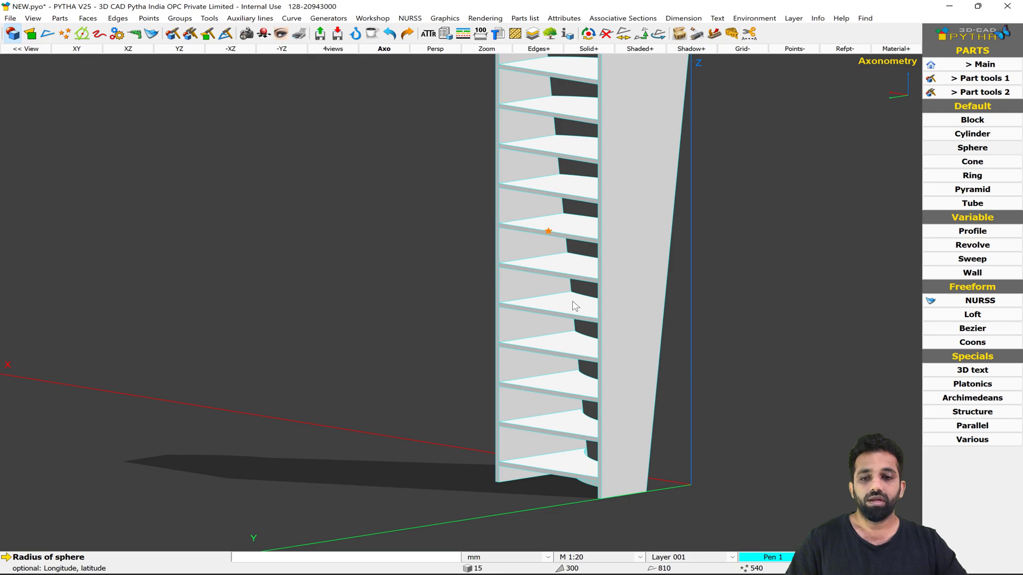
{"action": "type", "text": "6000"}
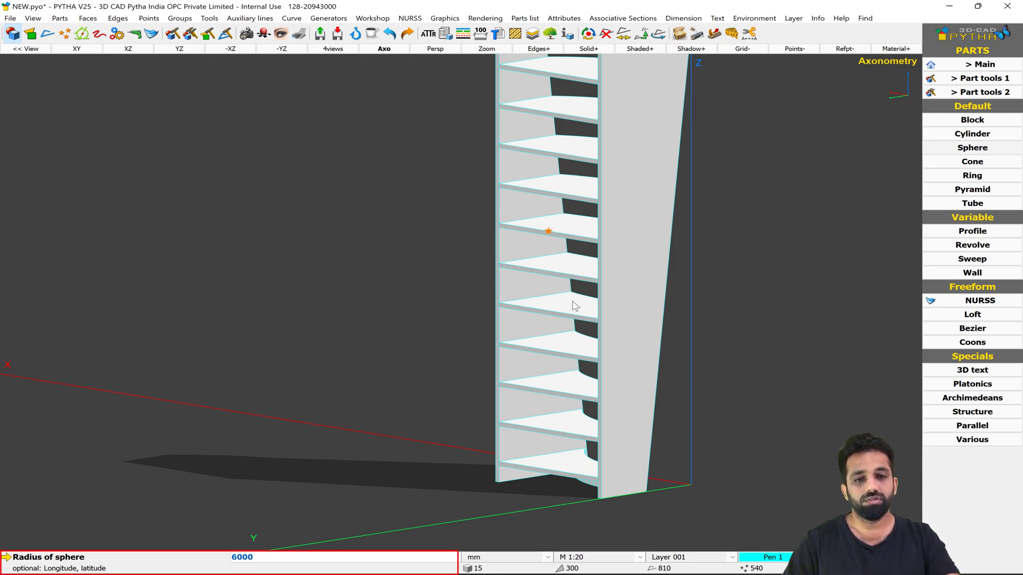
{"action": "key", "text": "Return"}
{"action": "scroll", "coordinate": [416, 311], "scroll_direction": "down", "scroll_amount": 9}
{"action": "right_click", "coordinate": [416, 311]}
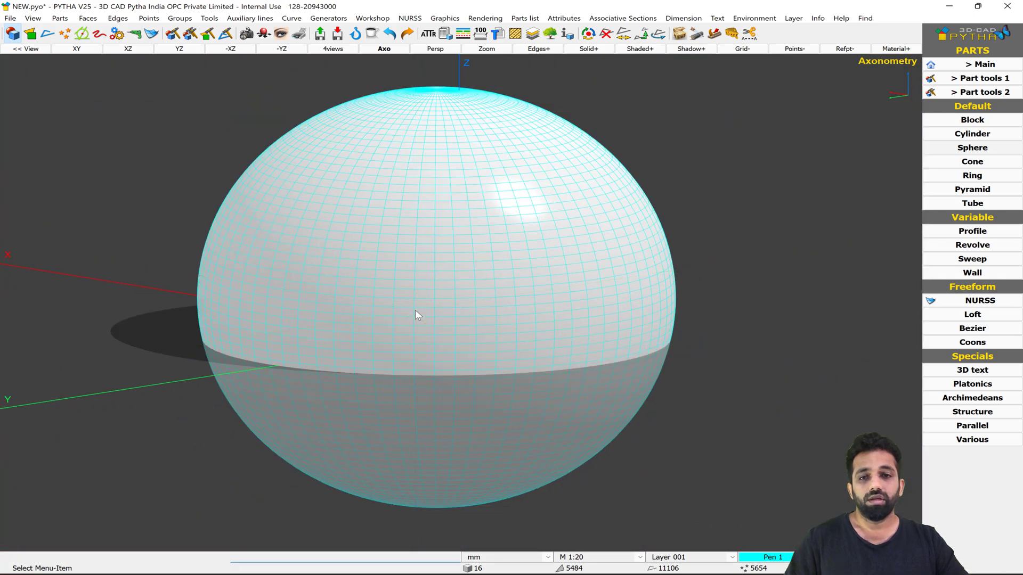
Move the sphere backward along the Y direction until it stands clear behind the cabinet
{"action": "middle_click_drag", "start_coordinate": [485, 331], "coordinate": [387, 328]}
{"action": "right_click", "coordinate": [429, 304]}
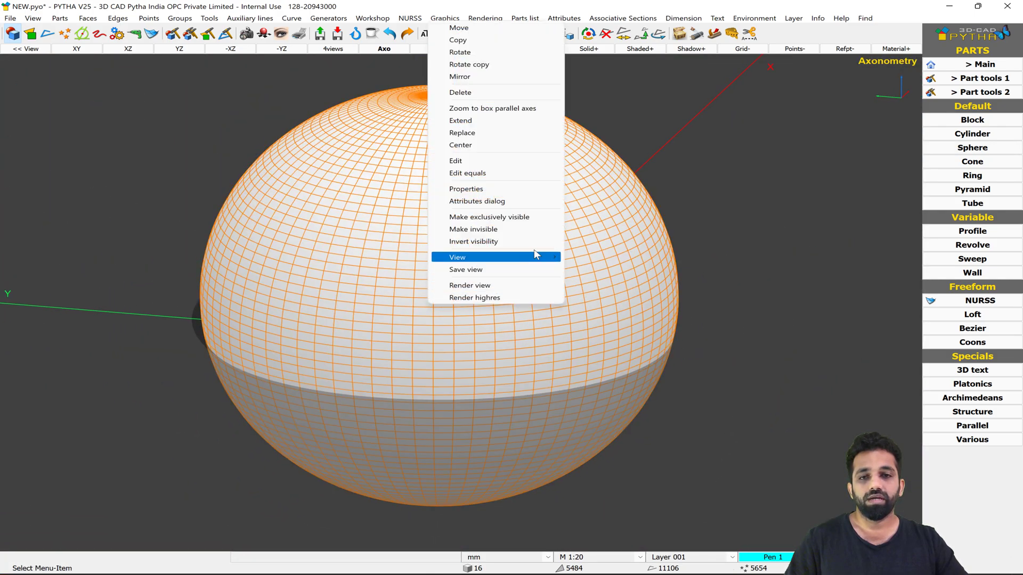
{"action": "left_click", "coordinate": [506, 41]}
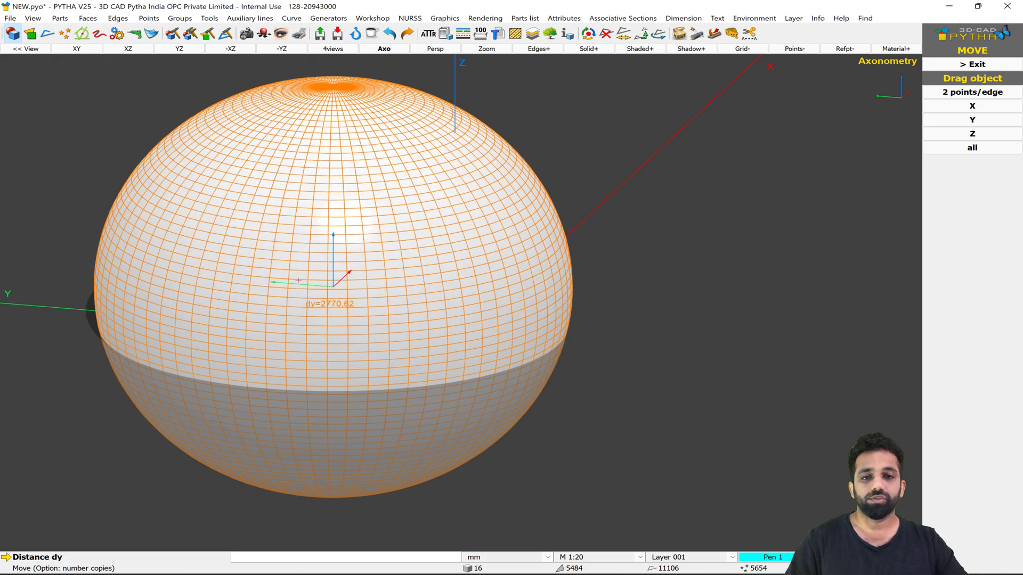
{"action": "left_click", "coordinate": [149, 256]}
Examine the cabinet's side panels and curved shelf fronts in front of the large sphere
{"action": "scroll", "coordinate": [490, 306], "scroll_direction": "up", "scroll_amount": 4}
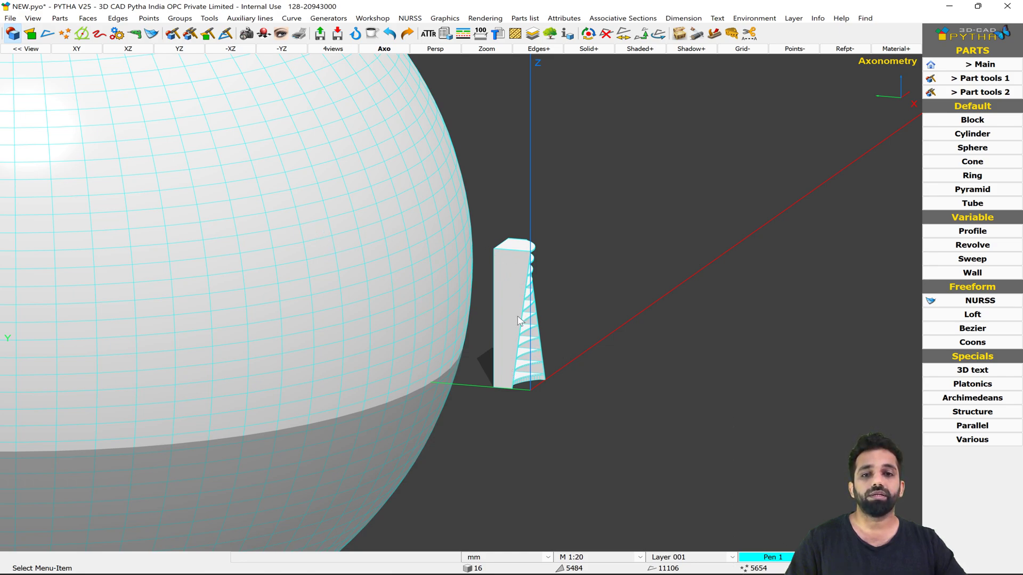
{"action": "scroll", "coordinate": [526, 303], "scroll_direction": "up", "scroll_amount": 10}
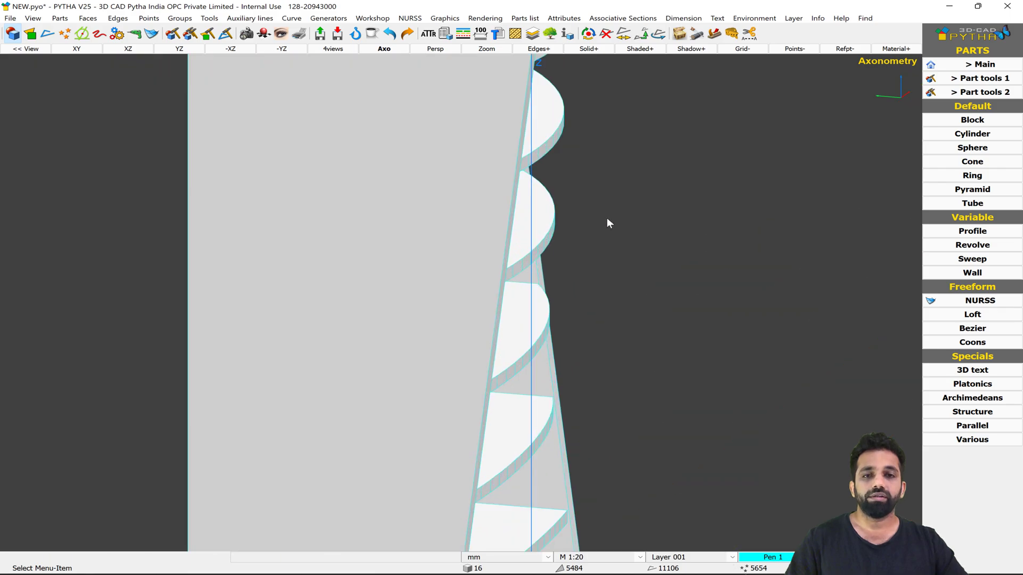
{"action": "scroll", "coordinate": [501, 230], "scroll_direction": "up", "scroll_amount": 2}
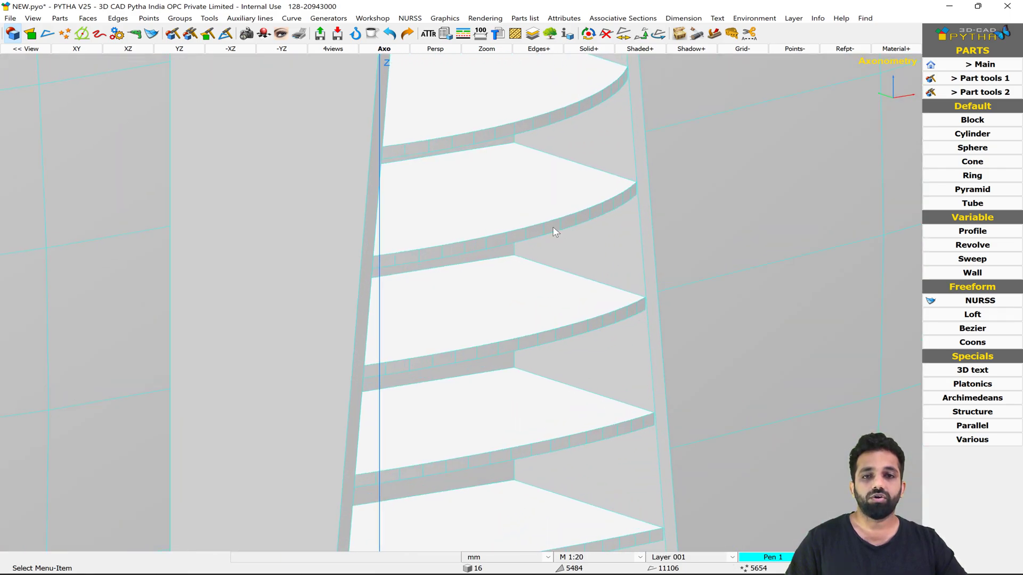
{"action": "scroll", "coordinate": [482, 243], "scroll_direction": "down", "scroll_amount": 8}
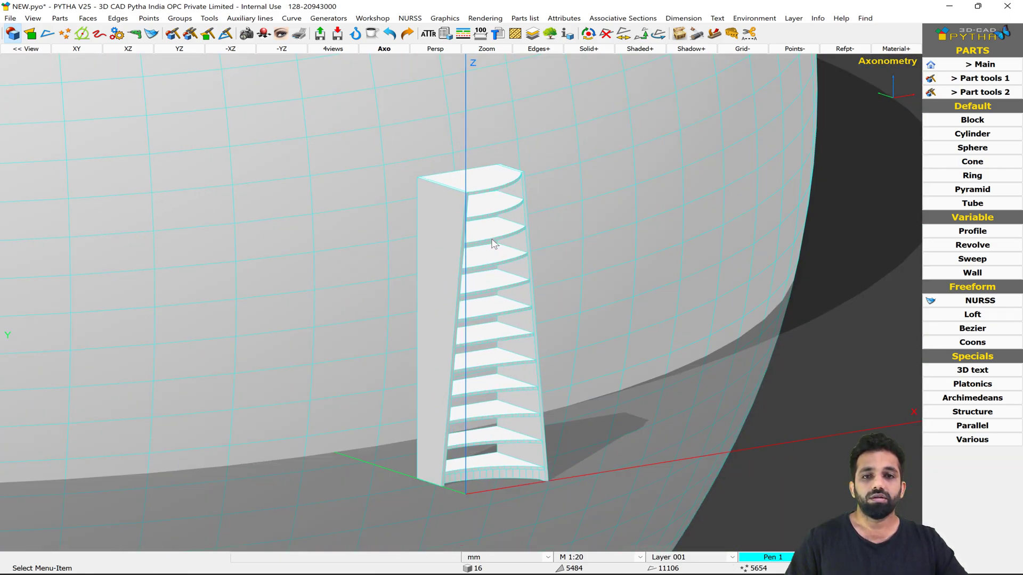
{"action": "scroll", "coordinate": [468, 232], "scroll_direction": "up", "scroll_amount": 5}
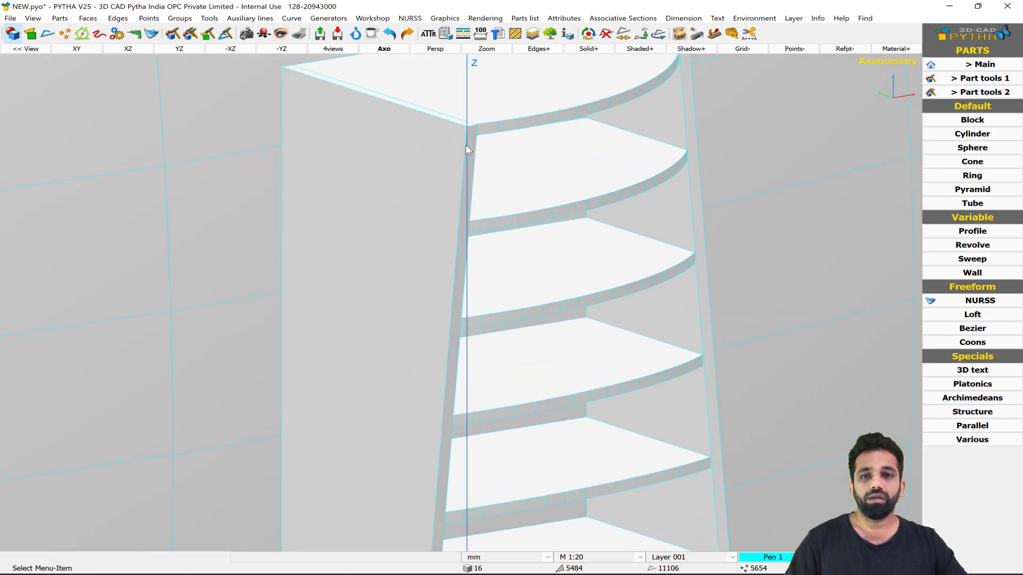
{"action": "scroll", "coordinate": [465, 143], "scroll_direction": "down", "scroll_amount": 1}
{"action": "scroll", "coordinate": [483, 164], "scroll_direction": "down", "scroll_amount": 5}
{"action": "scroll", "coordinate": [515, 227], "scroll_direction": "up", "scroll_amount": 3}
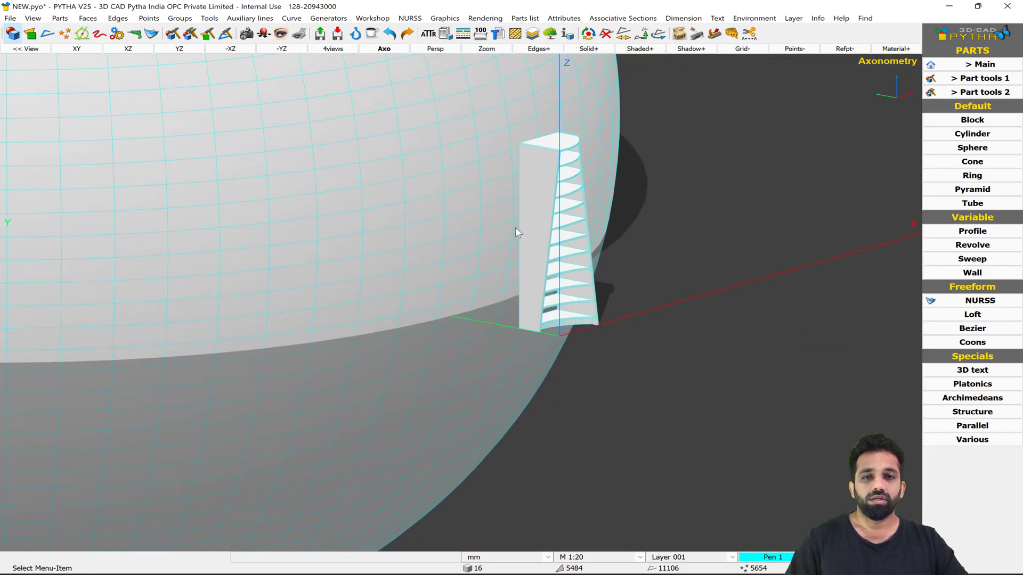
Divide both side panels of the cabinet into 1 segment in X, 1 in Y and 36 in Z
{"action": "left_click", "coordinate": [986, 93]}
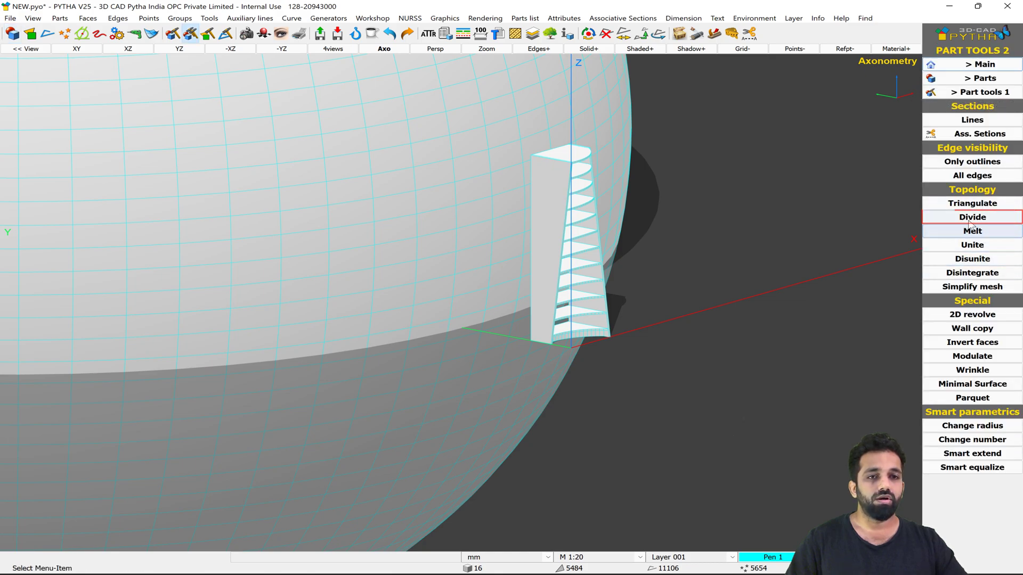
{"action": "left_click", "coordinate": [972, 220]}
{"action": "scroll", "coordinate": [541, 185], "scroll_direction": "up", "scroll_amount": 3}
{"action": "left_click", "coordinate": [566, 186]}
{"action": "scroll", "coordinate": [630, 227], "scroll_direction": "up", "scroll_amount": 4}
{"action": "left_click", "coordinate": [659, 232]}
{"action": "scroll", "coordinate": [753, 246], "scroll_direction": "down", "scroll_amount": 4}
{"action": "right_click", "coordinate": [758, 246]}
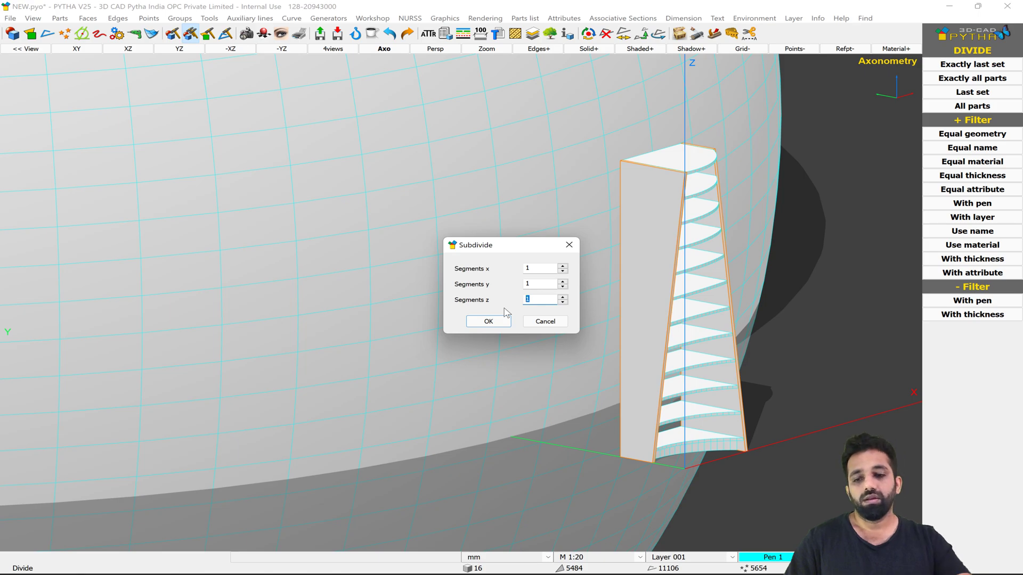
{"action": "type", "text": "3"}
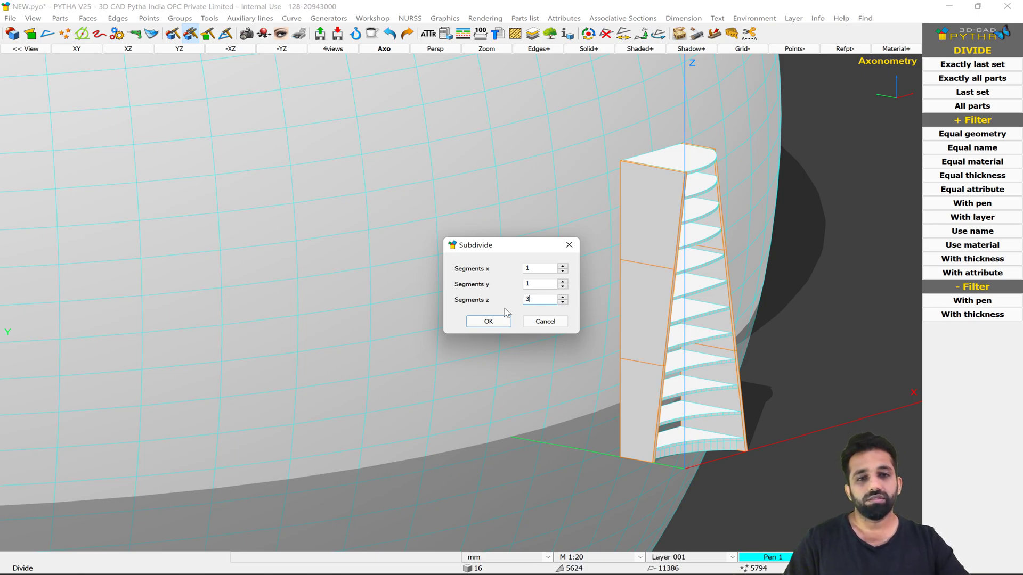
{"action": "type", "text": "6"}
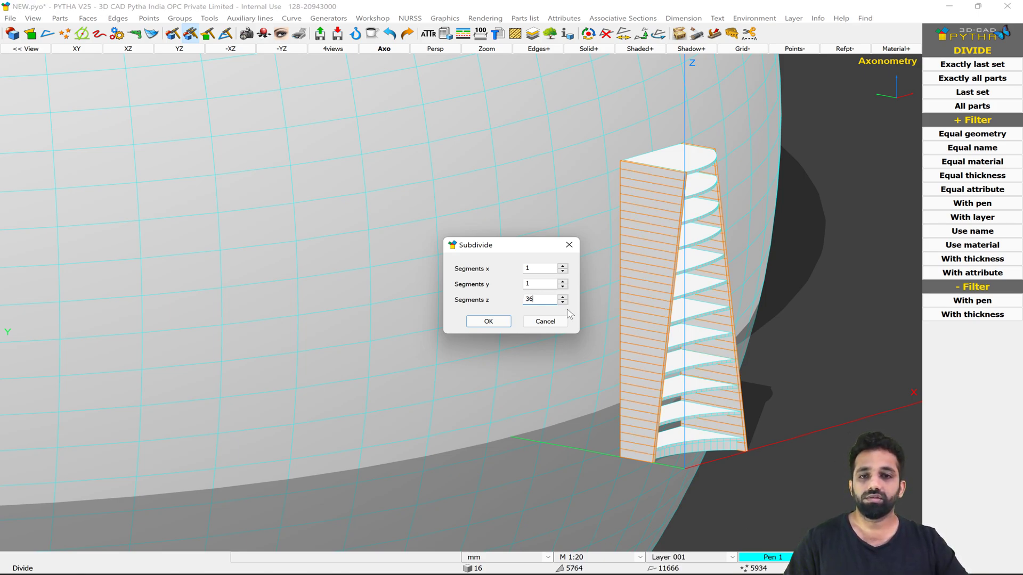
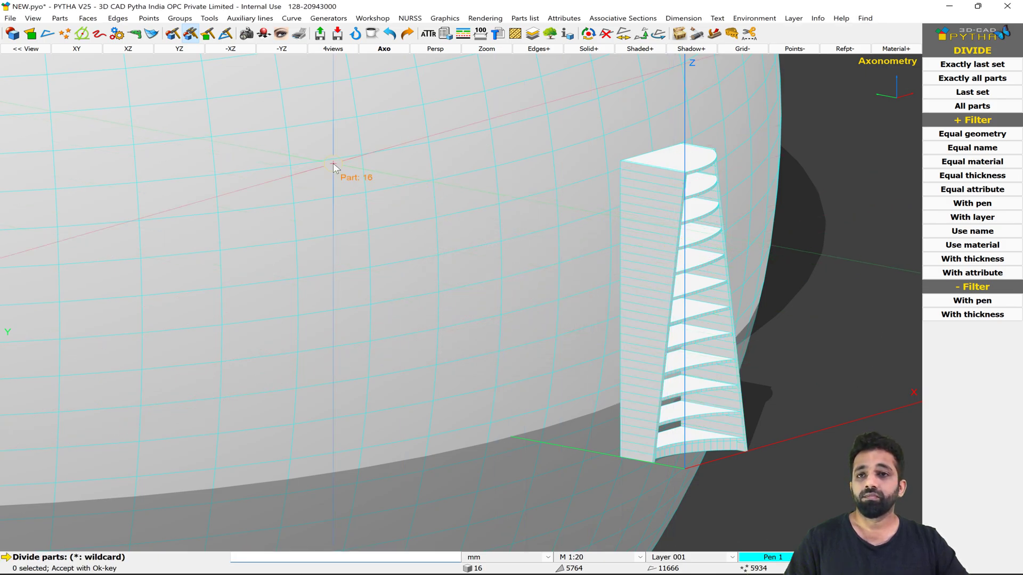
Project all of the cabinet's points onto the sphere's faces along the Y axis
{"action": "left_click", "coordinate": [76, 48]}
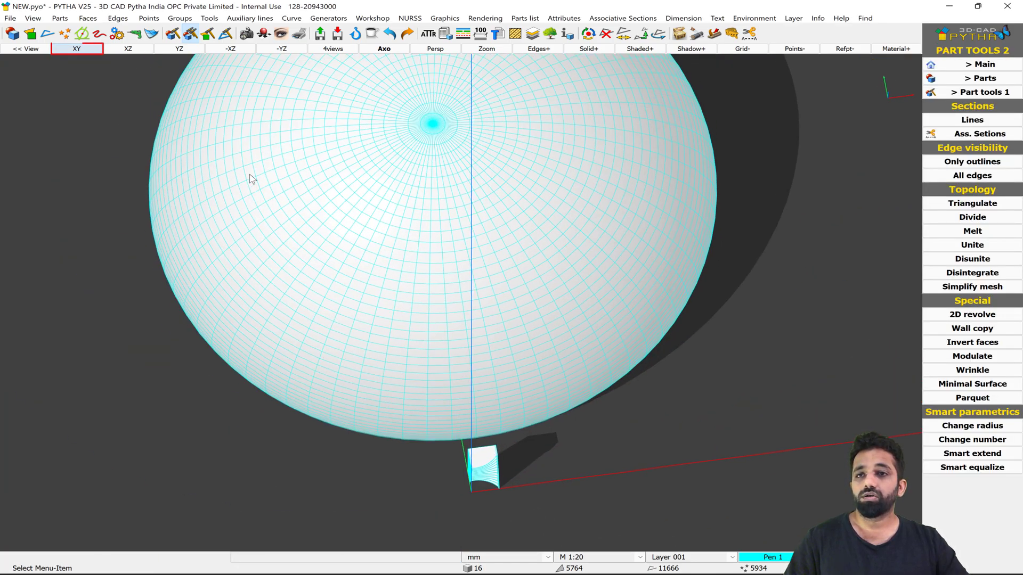
{"action": "left_click", "coordinate": [65, 33]}
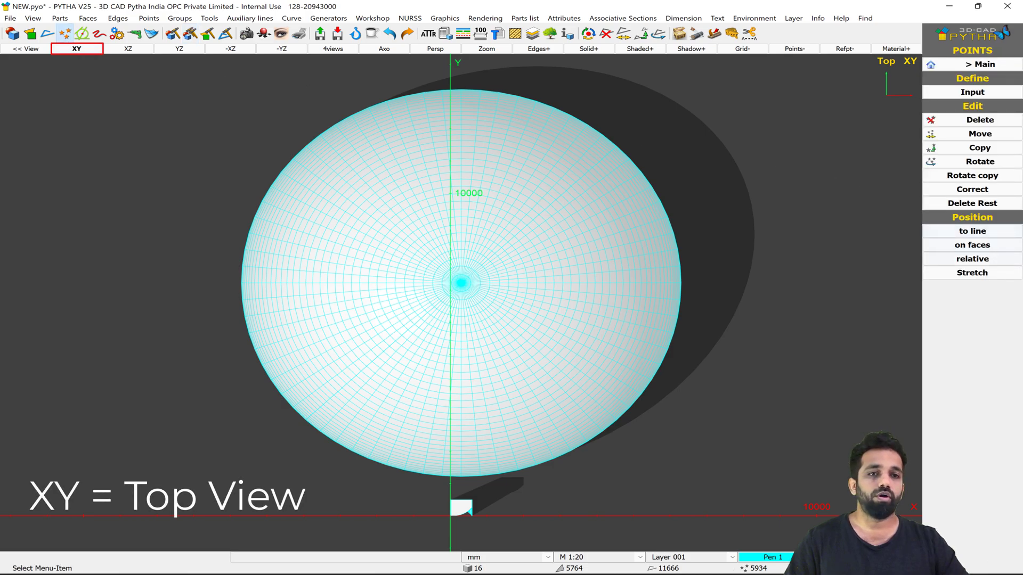
{"action": "left_click", "coordinate": [957, 250]}
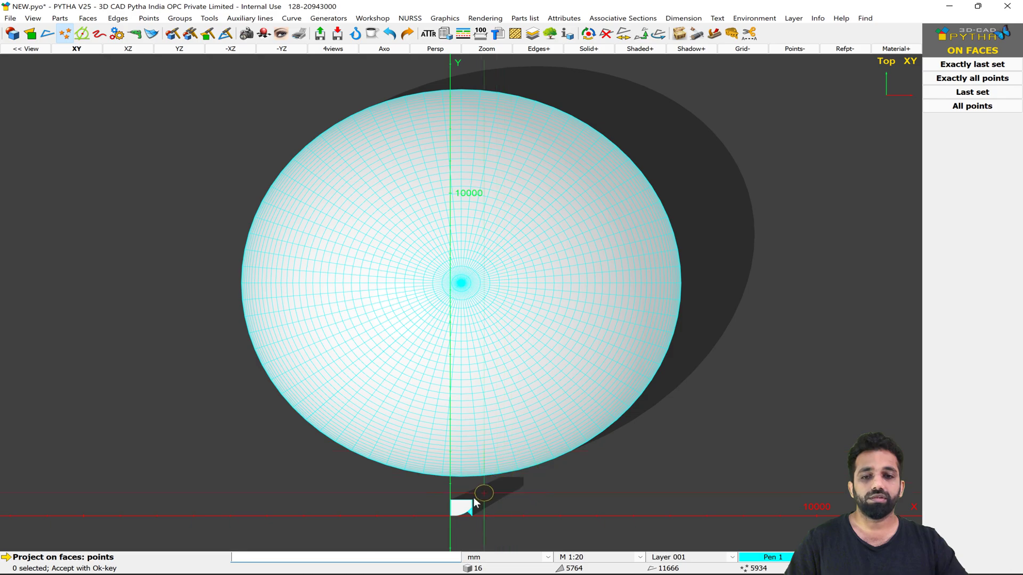
{"action": "left_click_drag", "start_coordinate": [433, 491], "coordinate": [512, 533]}
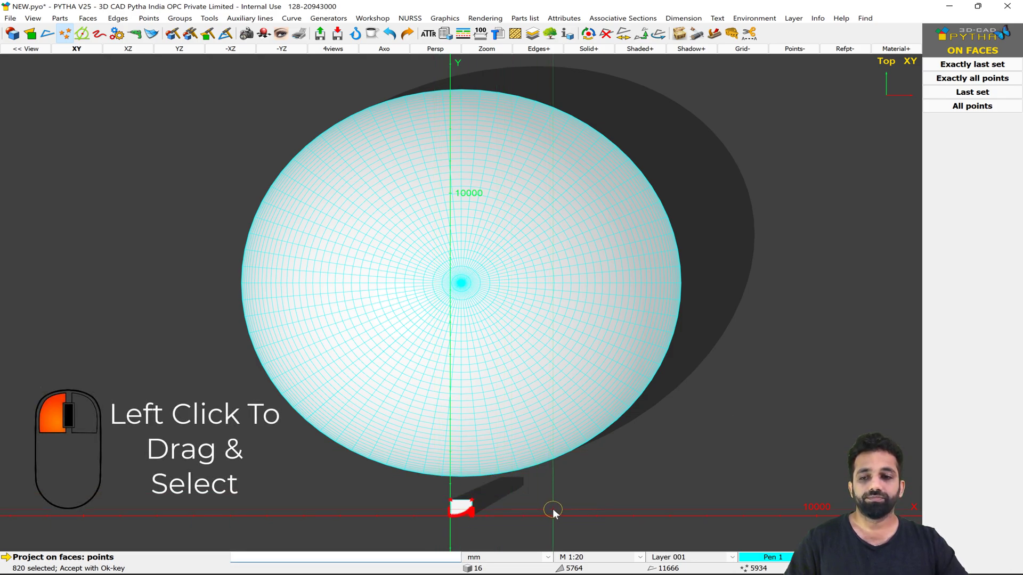
{"action": "right_click", "coordinate": [587, 494]}
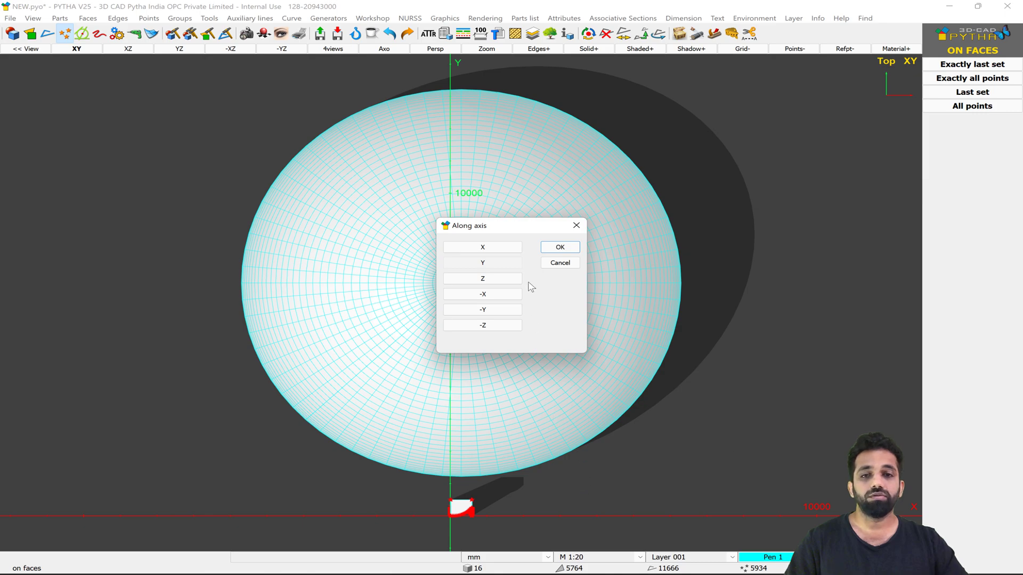
{"action": "left_click", "coordinate": [483, 263]}
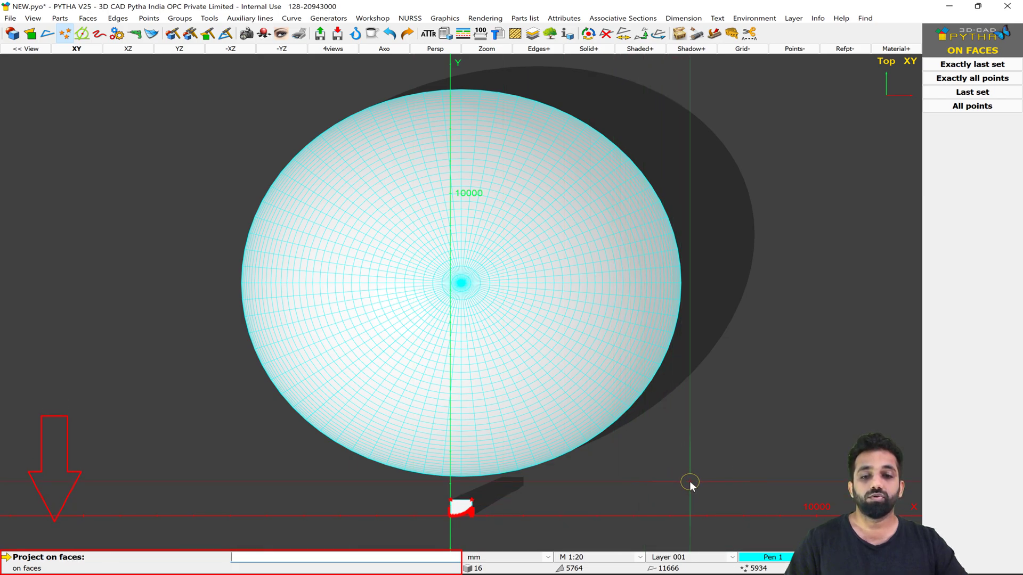
{"action": "mouse_move", "coordinate": [689, 485]}
{"action": "left_mouse_down"}
{"action": "mouse_move", "coordinate": [616, 346]}
{"action": "mouse_move", "coordinate": [342, 160]}
{"action": "mouse_move", "coordinate": [218, 93]}
{"action": "left_mouse_up"}
{"action": "left_click", "coordinate": [384, 48]}
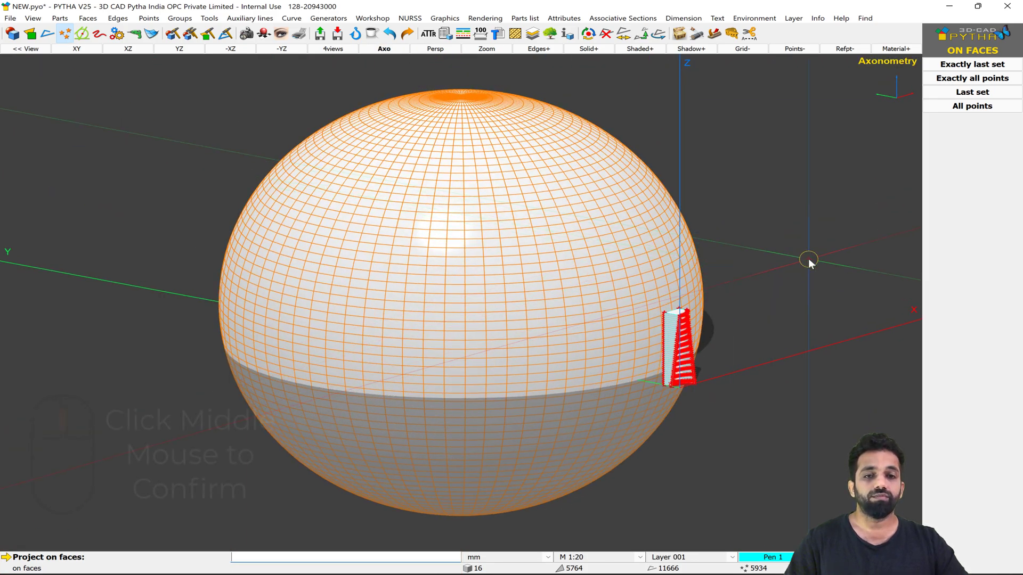
{"action": "middle_click", "coordinate": [808, 258]}
{"action": "scroll", "coordinate": [683, 360], "scroll_direction": "up", "scroll_amount": 3}
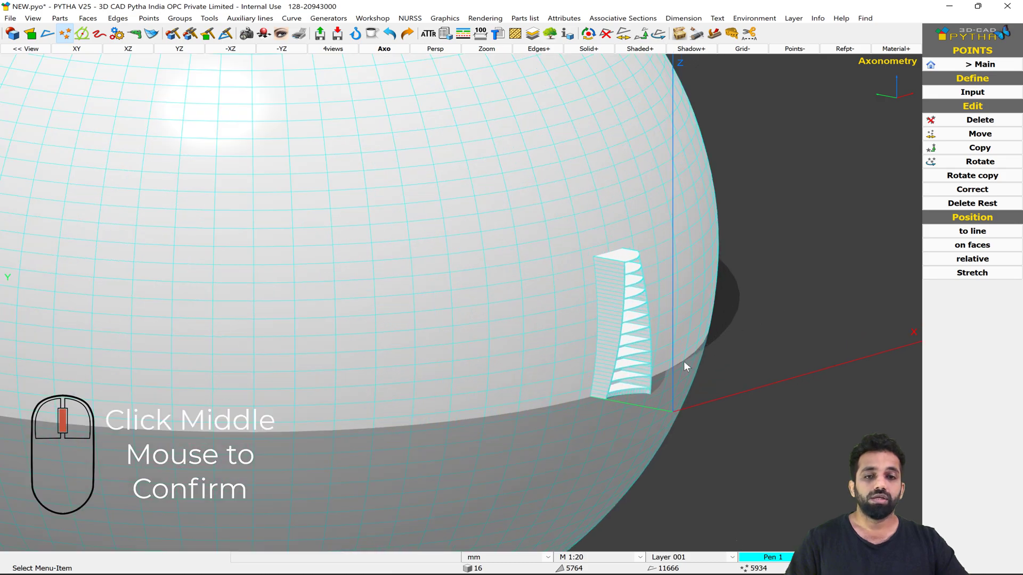
Delete the large sphere behind the curved cabinet
{"action": "scroll", "coordinate": [661, 338], "scroll_direction": "up", "scroll_amount": 3}
{"action": "middle_click_drag", "start_coordinate": [659, 325], "coordinate": [621, 235]}
{"action": "right_click", "coordinate": [621, 235]}
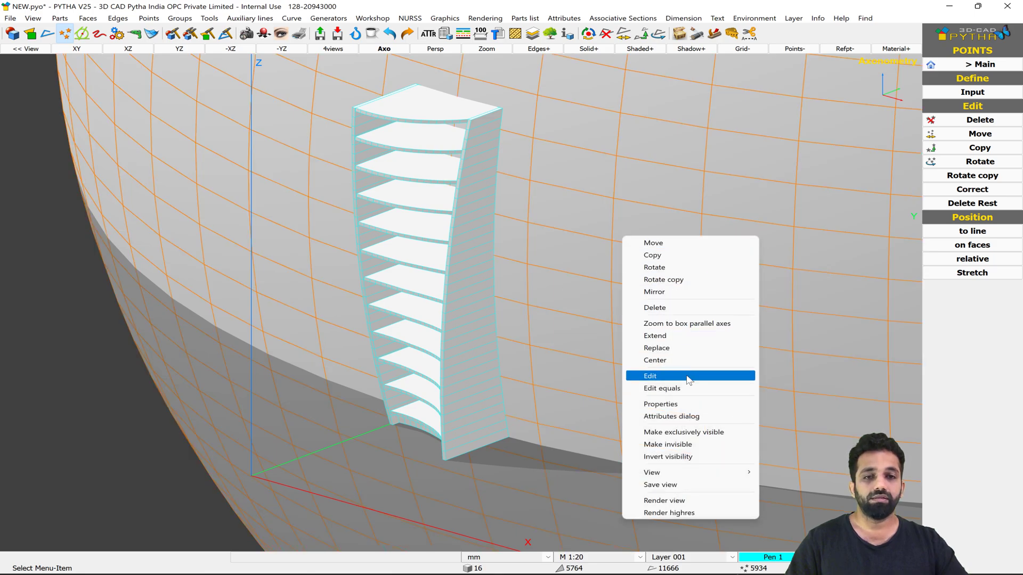
{"action": "left_click", "coordinate": [655, 307]}
{"action": "middle_click_drag", "start_coordinate": [501, 295], "coordinate": [438, 229]}
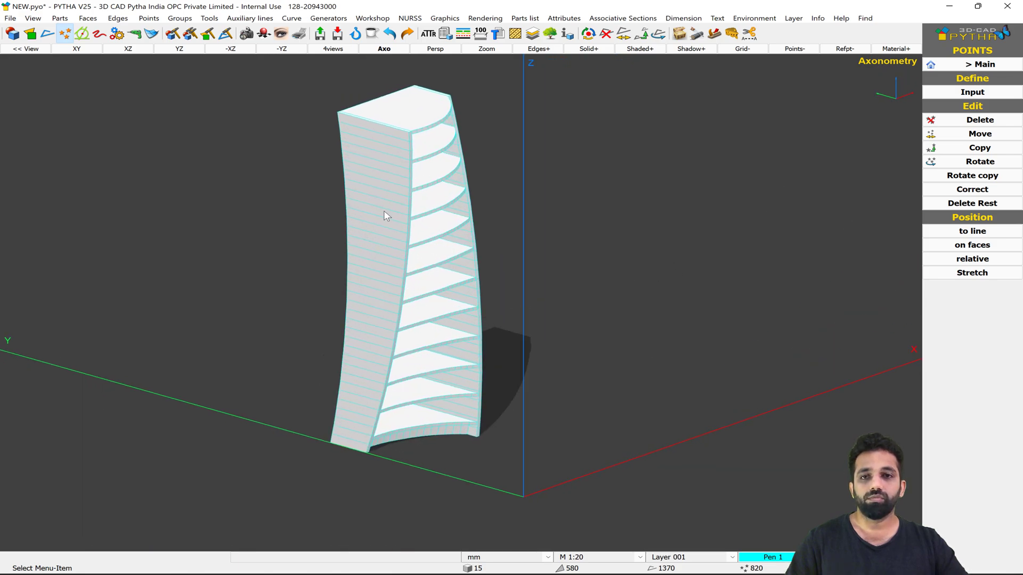
Melt the faces of all cabinet parts with a threshold angle of 0.3 degrees
{"action": "left_click", "coordinate": [984, 69]}
{"action": "left_click", "coordinate": [980, 133]}
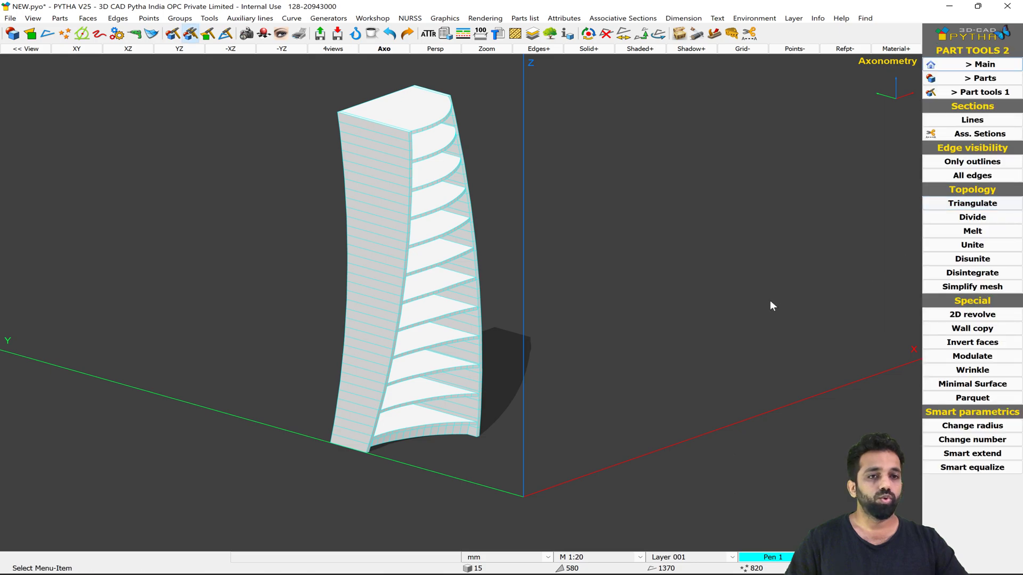
{"action": "left_click", "coordinate": [971, 236]}
{"action": "scroll", "coordinate": [776, 292], "scroll_direction": "down", "scroll_amount": 2}
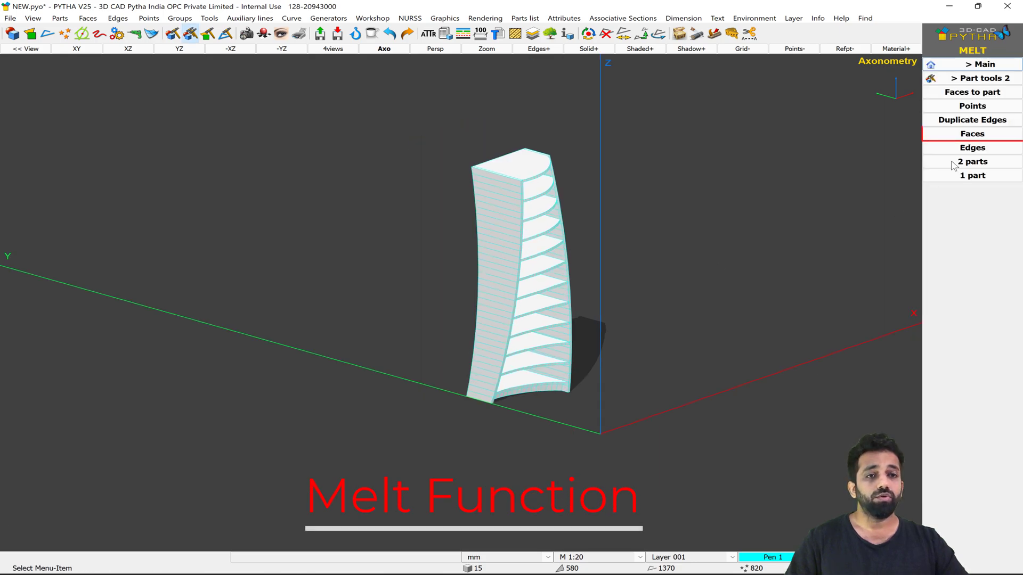
{"action": "left_click", "coordinate": [972, 135]}
{"action": "left_click_drag", "start_coordinate": [452, 139], "coordinate": [651, 469]}
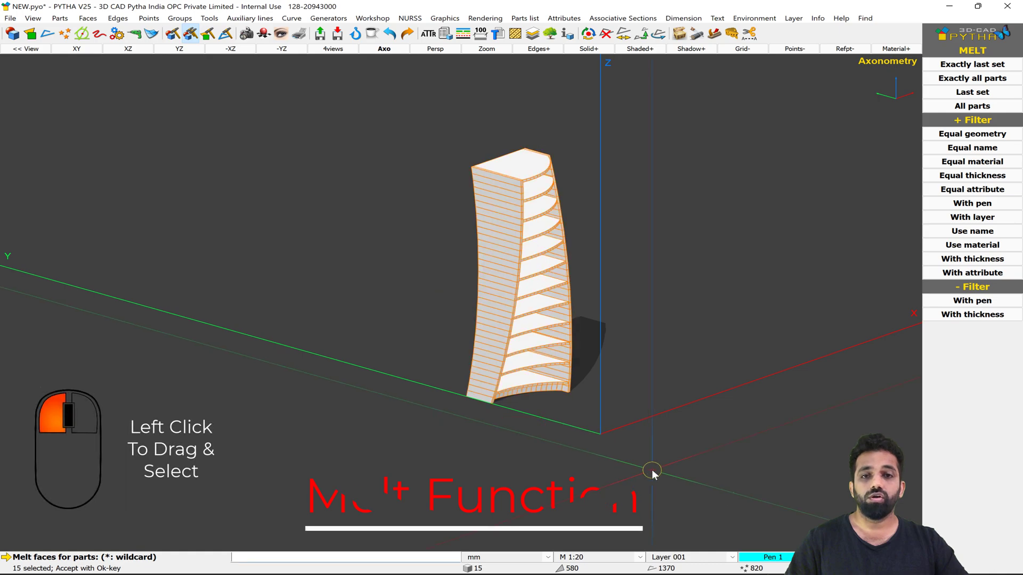
{"action": "right_click", "coordinate": [699, 347]}
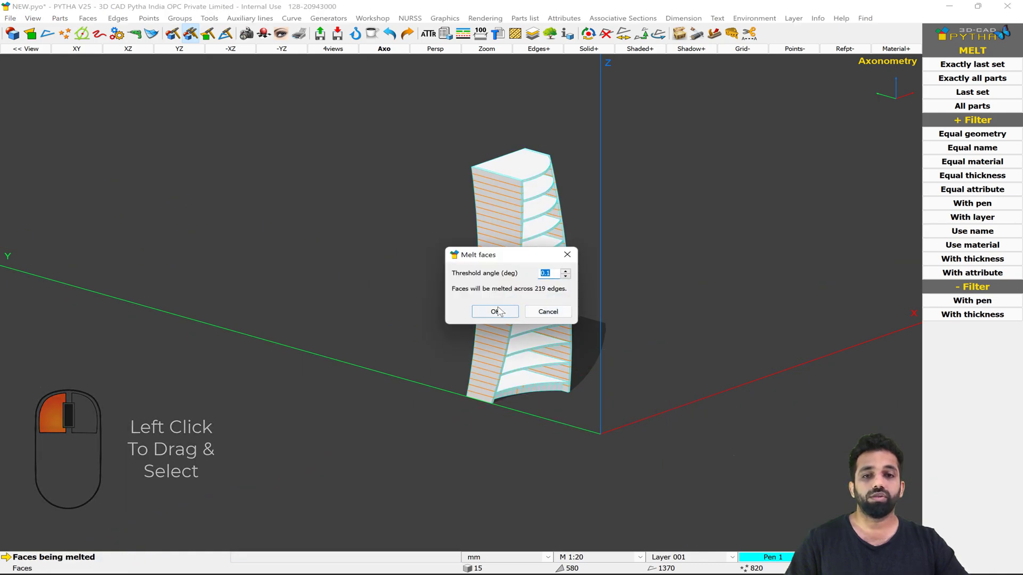
{"action": "left_click_drag", "start_coordinate": [509, 261], "coordinate": [732, 160]}
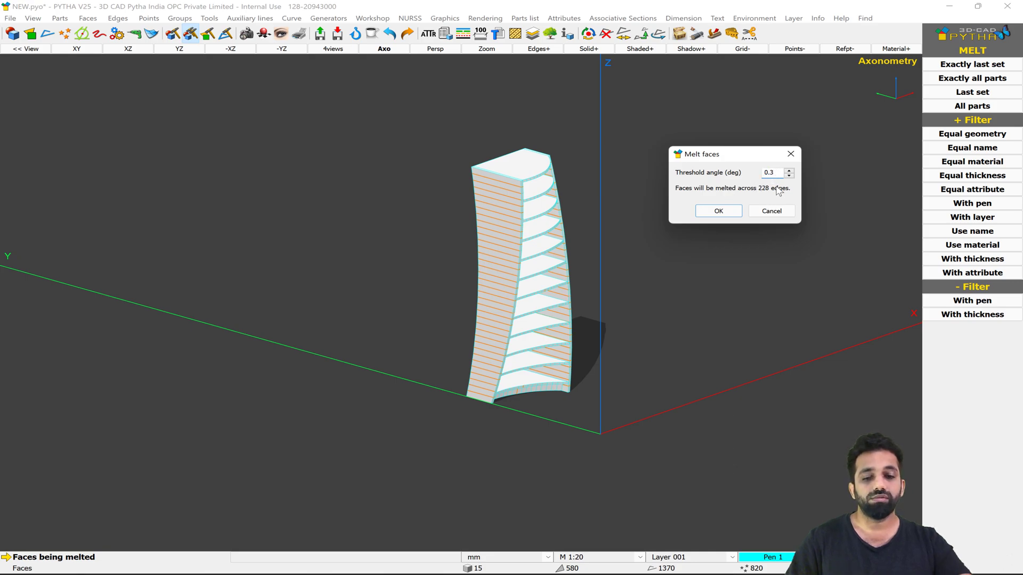
{"action": "left_click", "coordinate": [714, 211]}
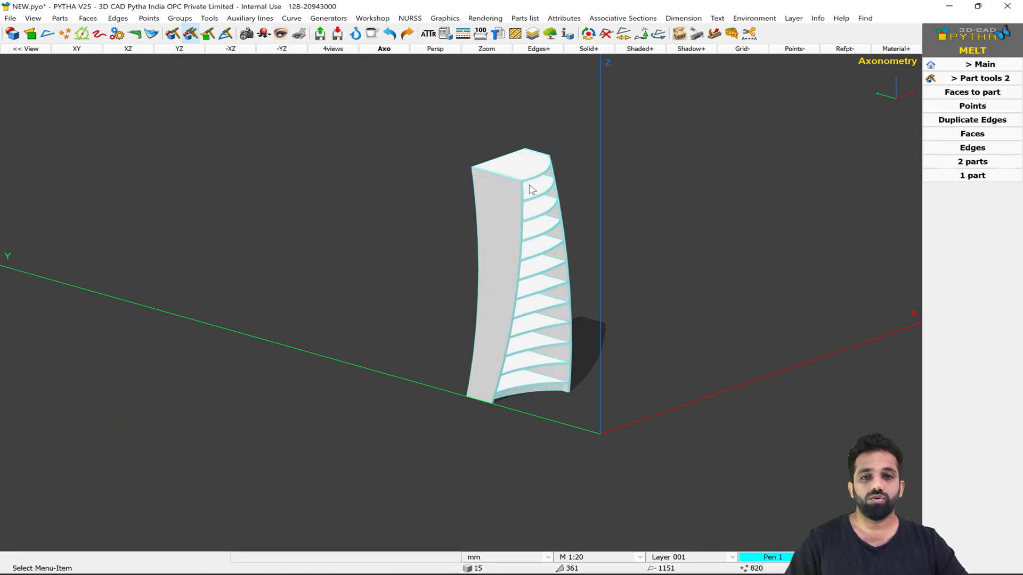
{"action": "scroll", "coordinate": [530, 188], "scroll_direction": "up", "scroll_amount": 3}
{"action": "scroll", "coordinate": [533, 188], "scroll_direction": "down", "scroll_amount": 2}
{"action": "middle_click_drag", "start_coordinate": [539, 187], "coordinate": [598, 232]}
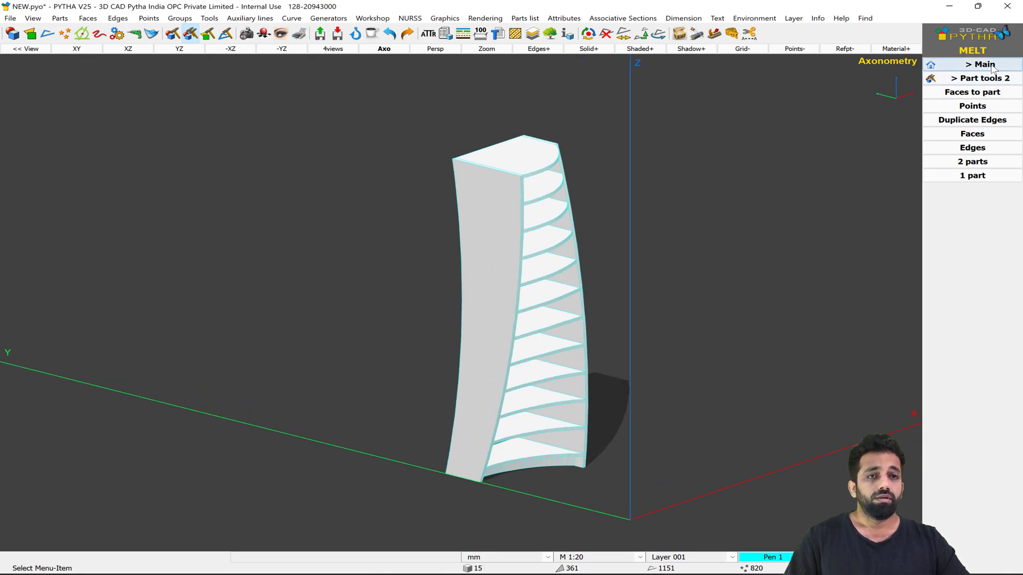
Assign end-panel names from the name list to both side panels, starting with End LH for the one nearest the Y axis
{"action": "left_click", "coordinate": [958, 64]}
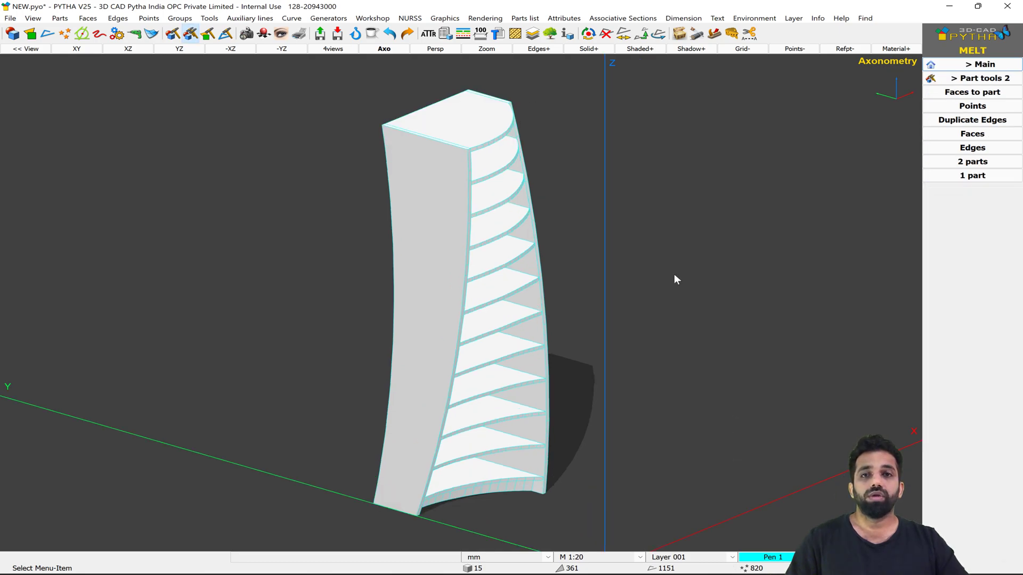
{"action": "left_click", "coordinate": [428, 33]}
{"action": "left_click", "coordinate": [989, 135]}
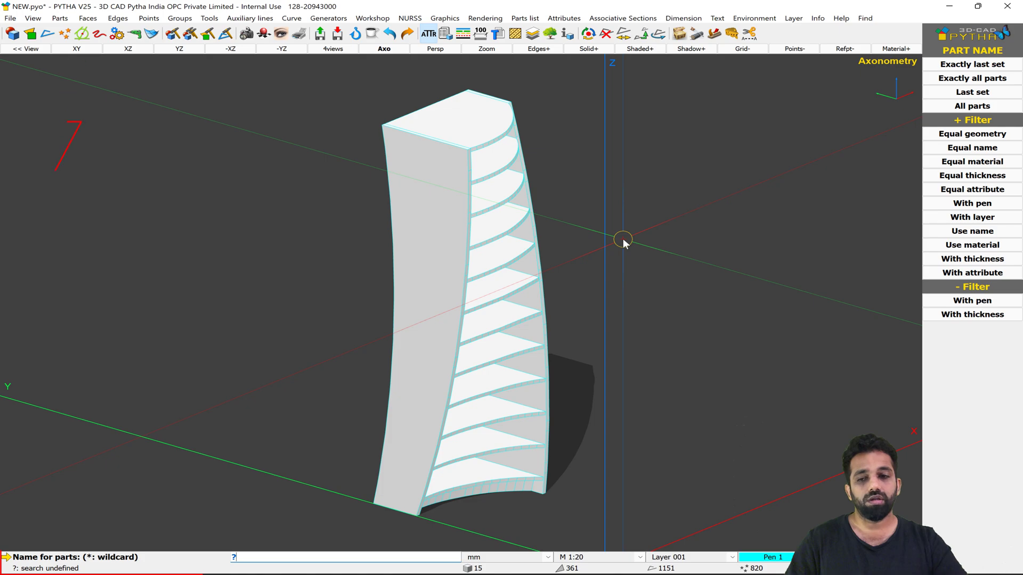
{"action": "key", "text": "Return"}
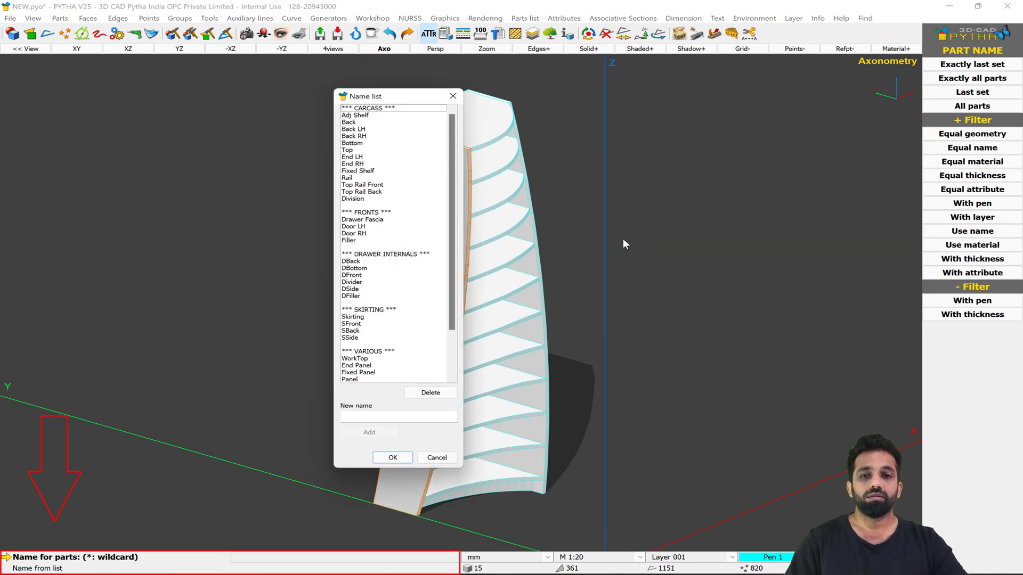
{"action": "left_click_drag", "start_coordinate": [368, 93], "coordinate": [700, 80]}
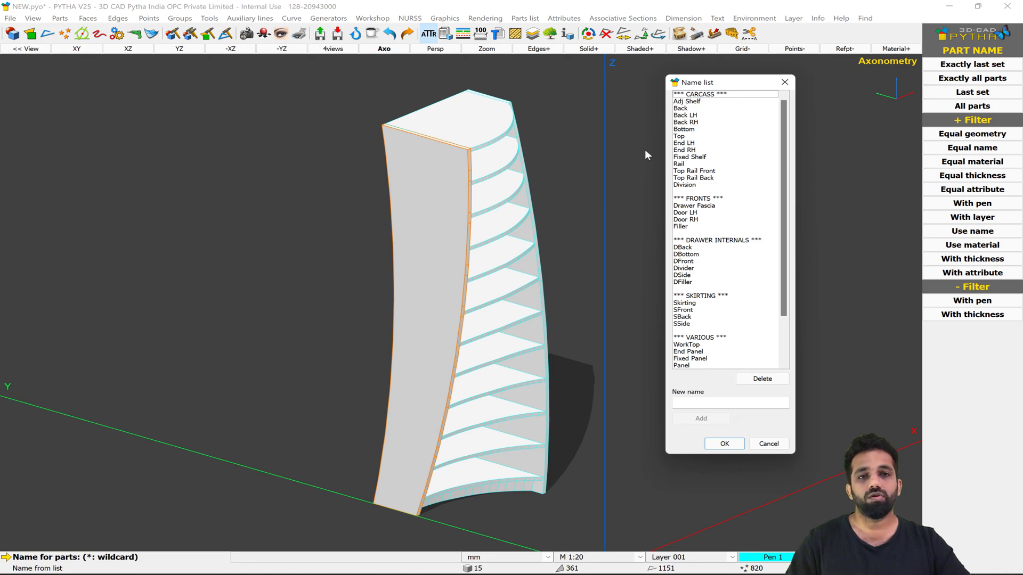
{"action": "key", "text": "e"}
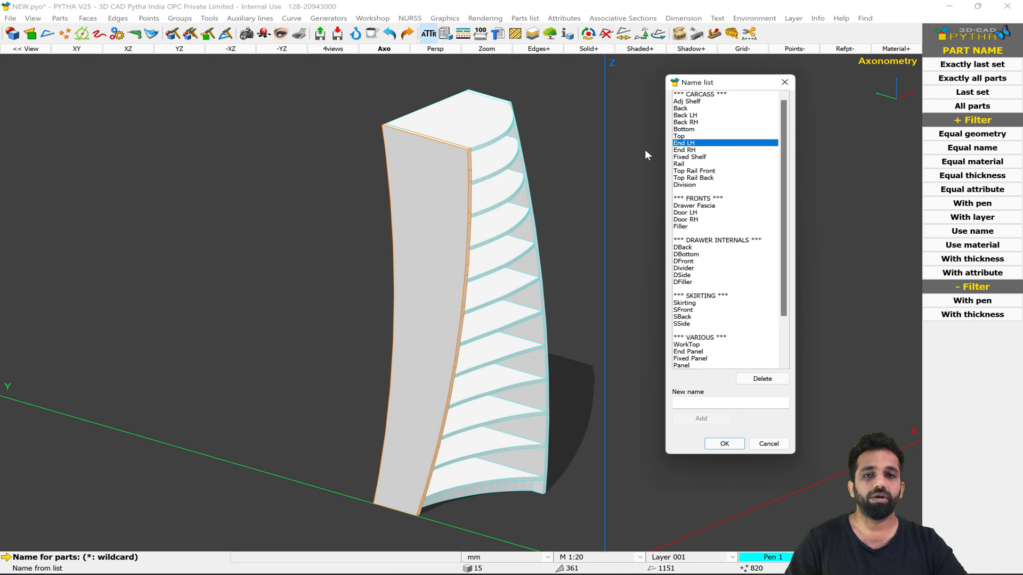
{"action": "key", "text": "Return"}
{"action": "key", "text": "e"}
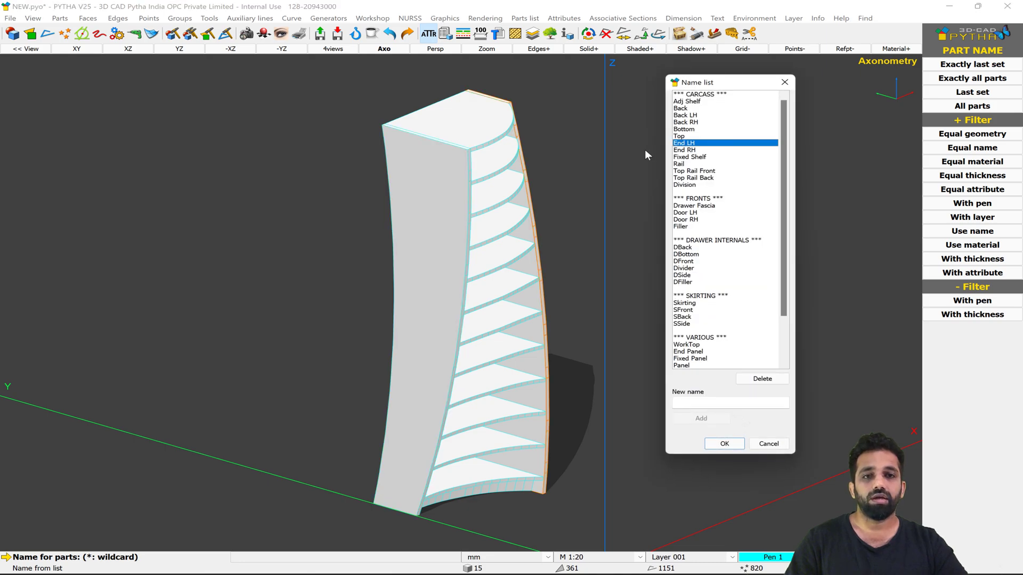
{"action": "key", "text": "Return"}
Name the cabinet's uppermost panel Top and the lowest shelf above the plinth Bottom, and end the part-by-part naming
{"action": "key", "text": "t"}
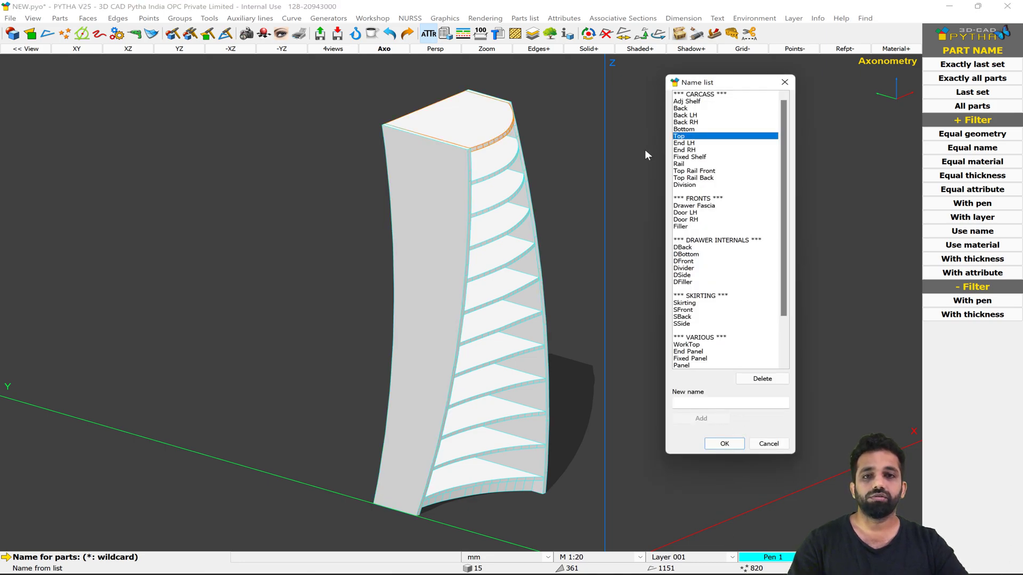
{"action": "key", "text": "Return"}
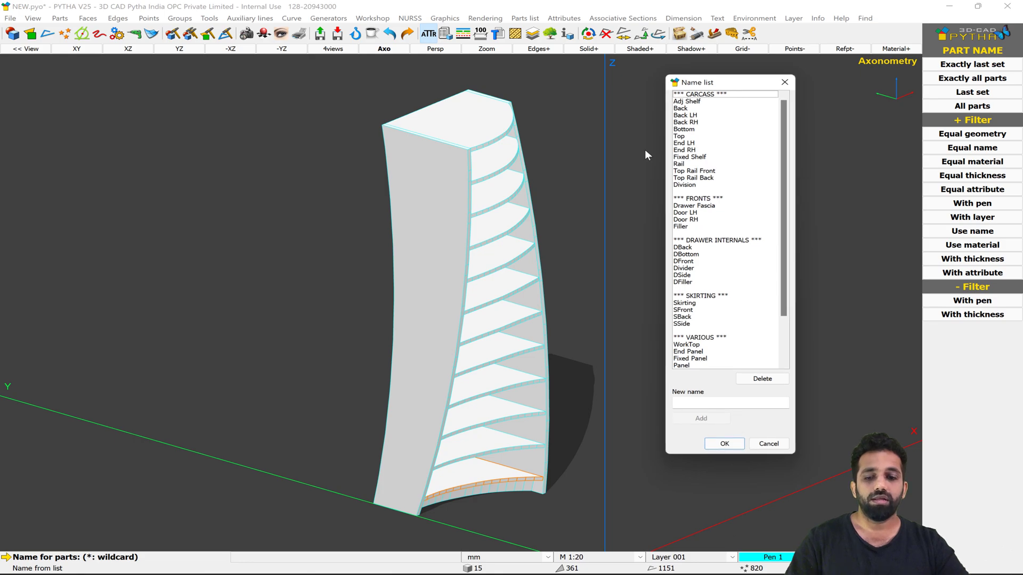
{"action": "key", "text": "b"}
{"action": "key", "text": "b"}
{"action": "key", "text": "b"}
{"action": "key", "text": "b"}
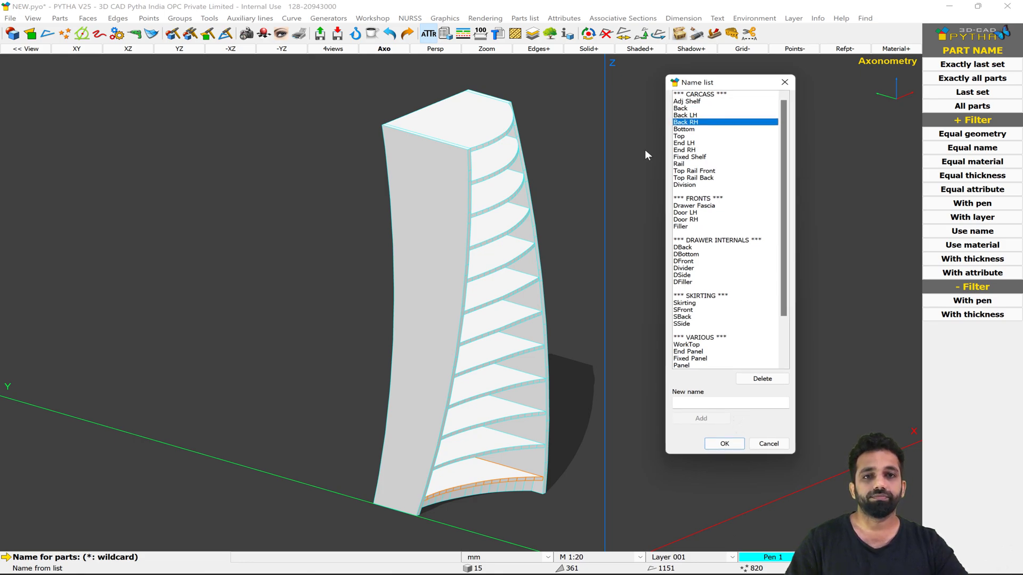
{"action": "key", "text": "Return"}
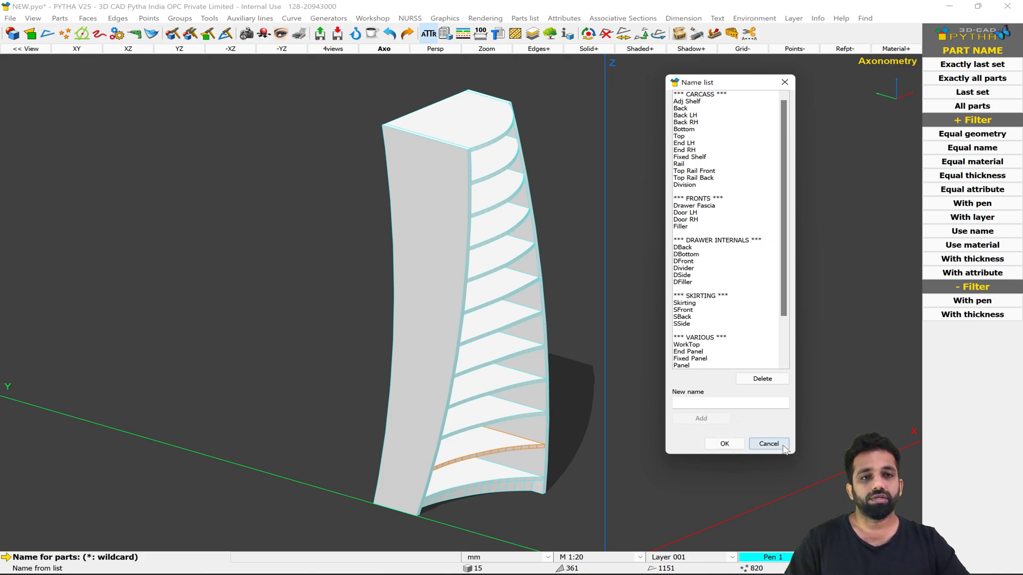
{"action": "key", "text": "Escape"}
Name all the intermediate shelves between the top and bottom panels Fixed Shelf in the front view
{"action": "left_click", "coordinate": [968, 135]}
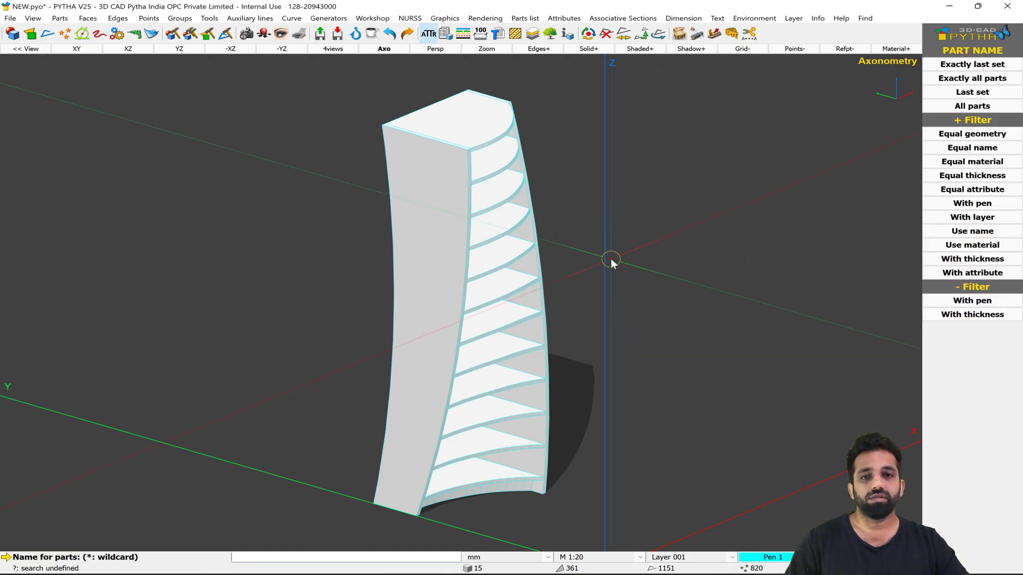
{"action": "left_click", "coordinate": [117, 51]}
{"action": "left_click_drag", "start_coordinate": [331, 110], "coordinate": [586, 476]}
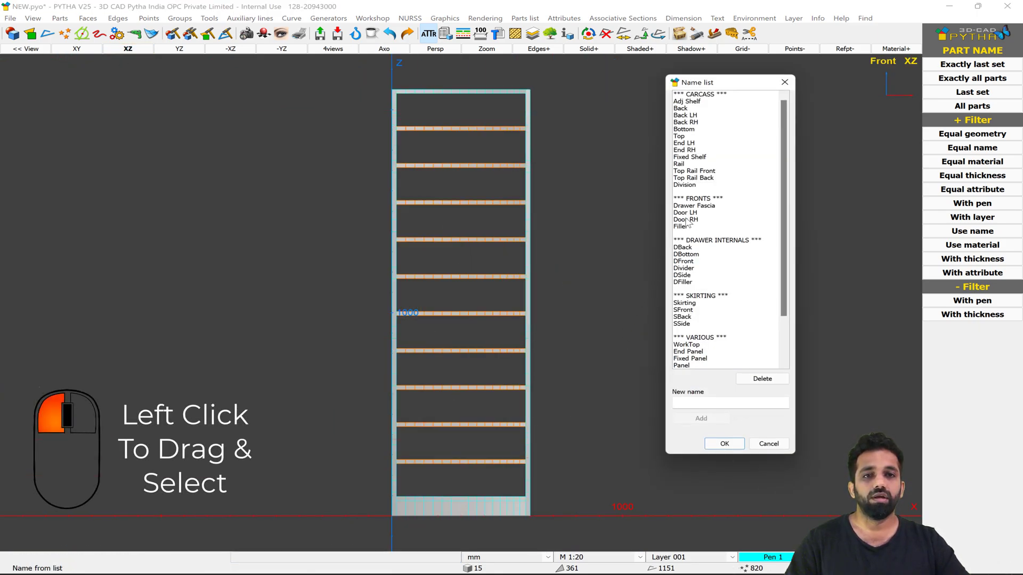
{"action": "left_click", "coordinate": [692, 157]}
{"action": "left_click", "coordinate": [724, 448]}
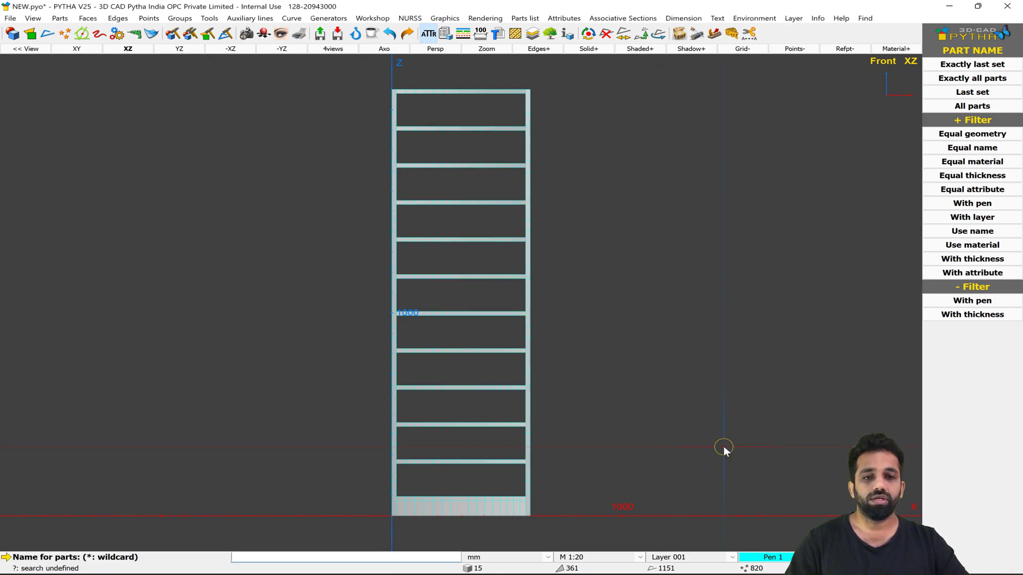
Name the remaining plinth part Skirting from the name list
{"action": "right_click", "coordinate": [703, 355]}
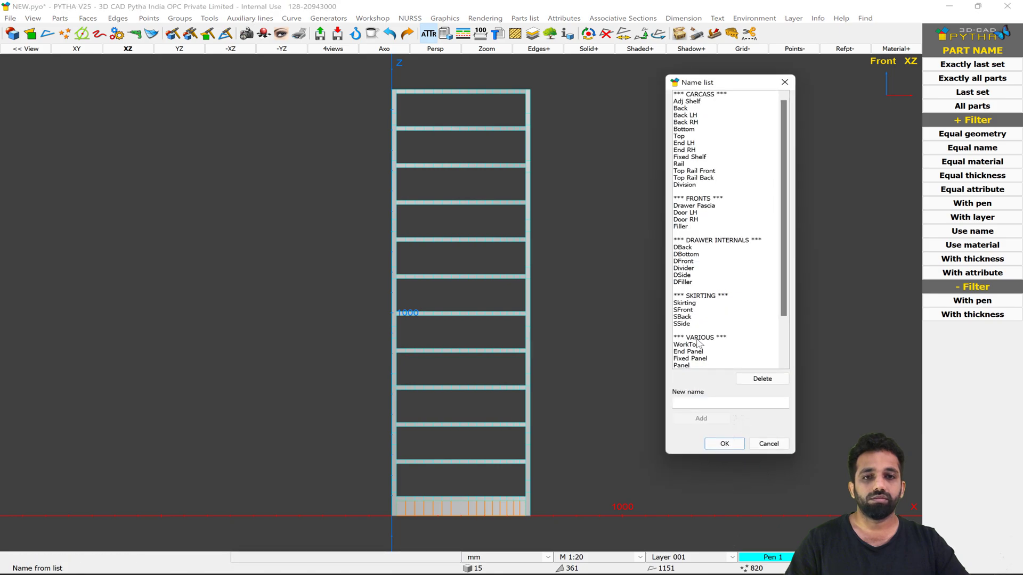
{"action": "left_click", "coordinate": [687, 303]}
{"action": "left_click", "coordinate": [733, 447]}
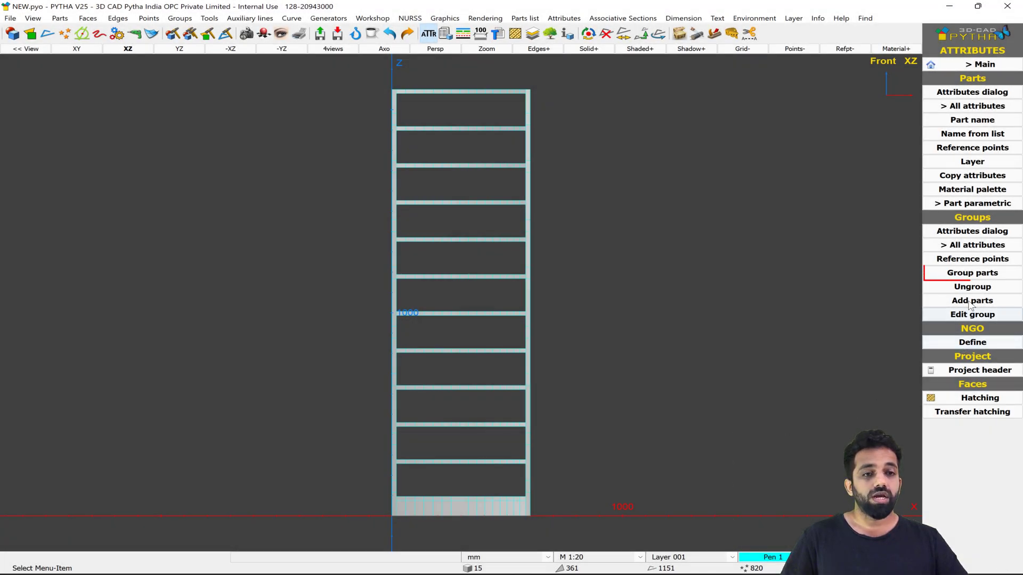
Group all the cabinet parts under the name Curve Open Shelf unit
{"action": "left_click", "coordinate": [972, 273]}
{"action": "left_click_drag", "start_coordinate": [348, 77], "coordinate": [623, 521]}
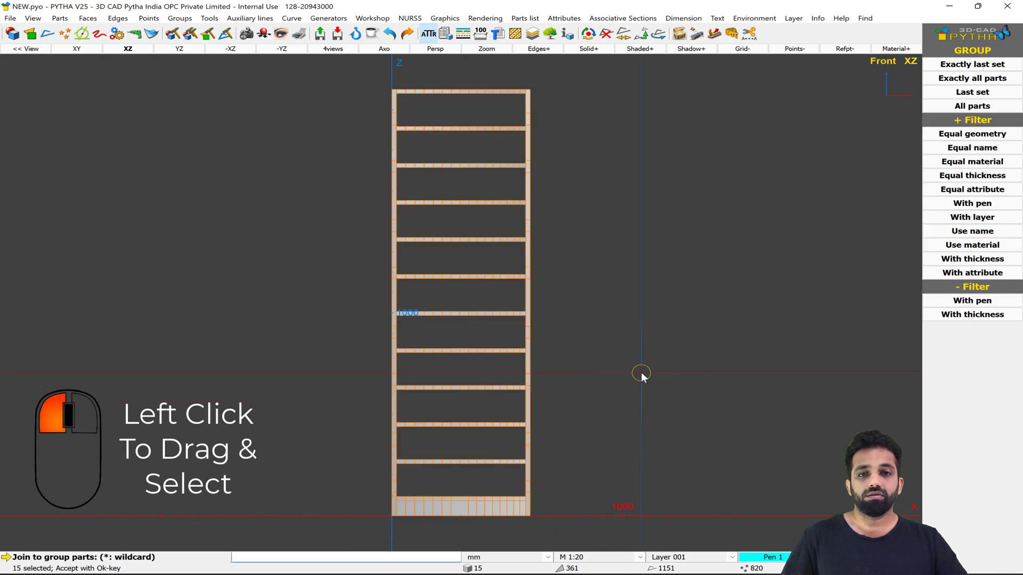
{"action": "middle_click", "coordinate": [641, 374]}
{"action": "type", "text": "Curve Open Shelf unit"}
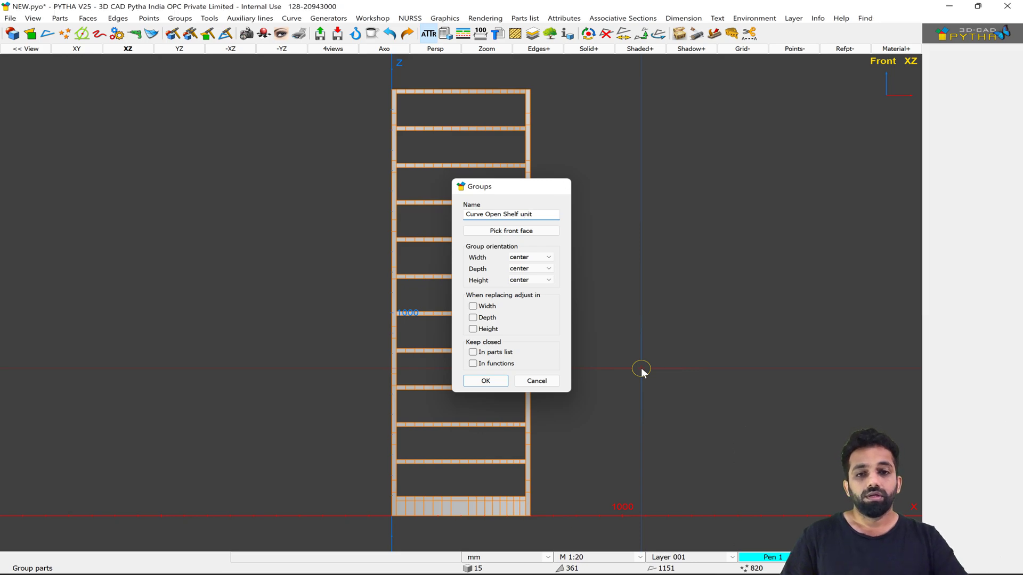
{"action": "middle_click", "coordinate": [642, 372]}
{"action": "right_click", "coordinate": [488, 120]}
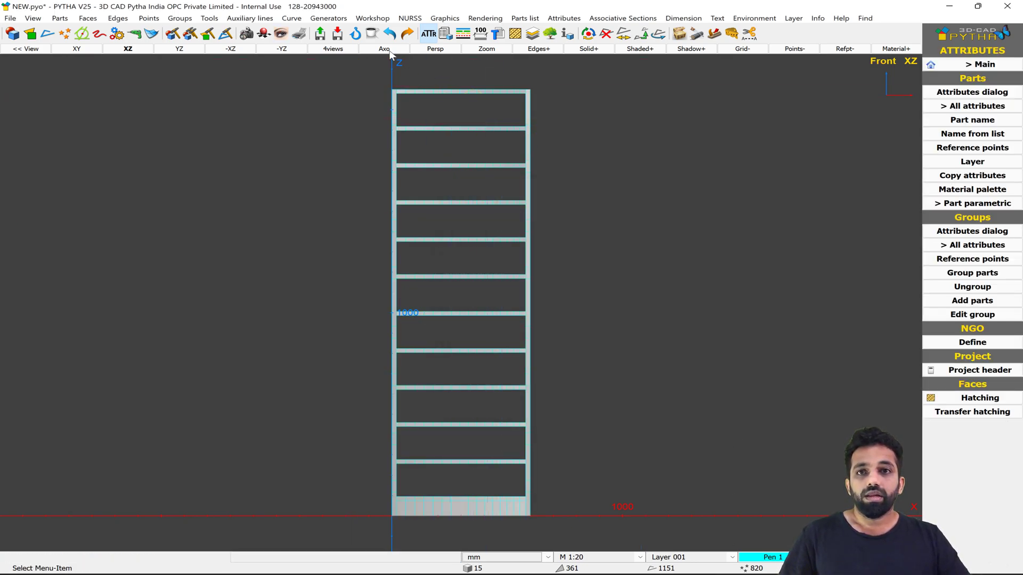
Apply automatic workshop fittings of design type Lamello to all cabinet parts, working in the axonometric view
{"action": "left_click", "coordinate": [387, 49]}
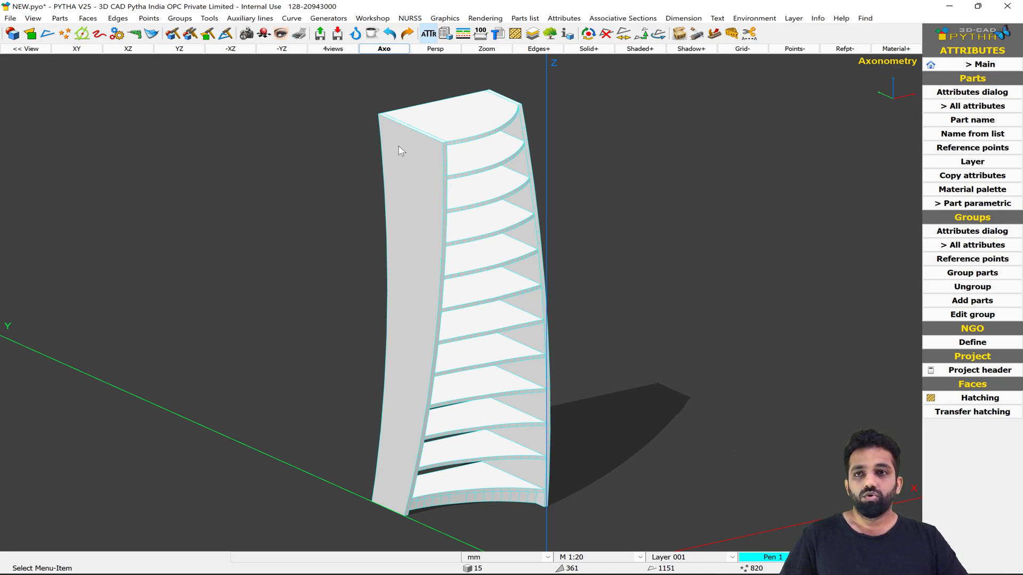
{"action": "left_click", "coordinate": [135, 36]}
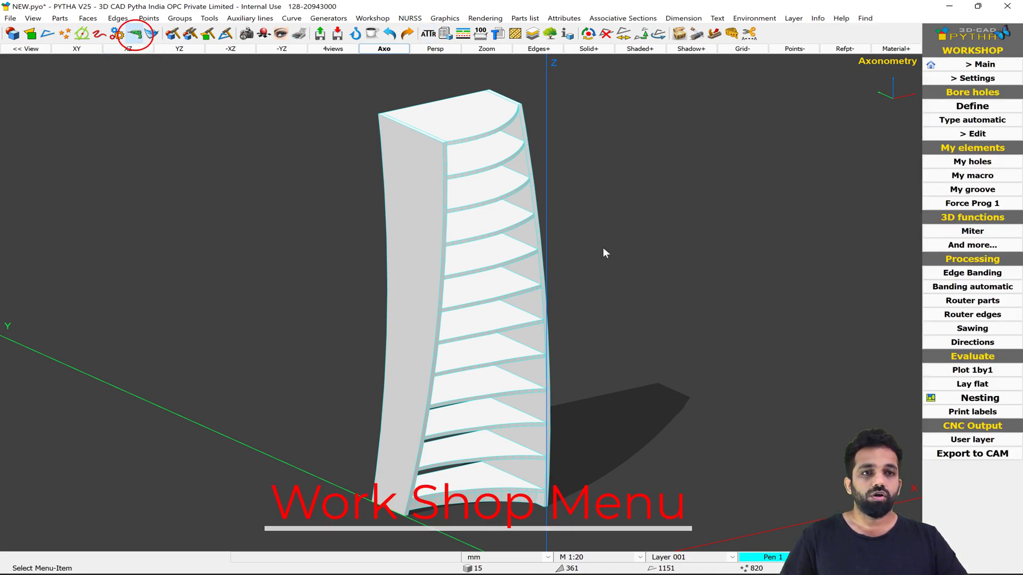
{"action": "left_click", "coordinate": [974, 121]}
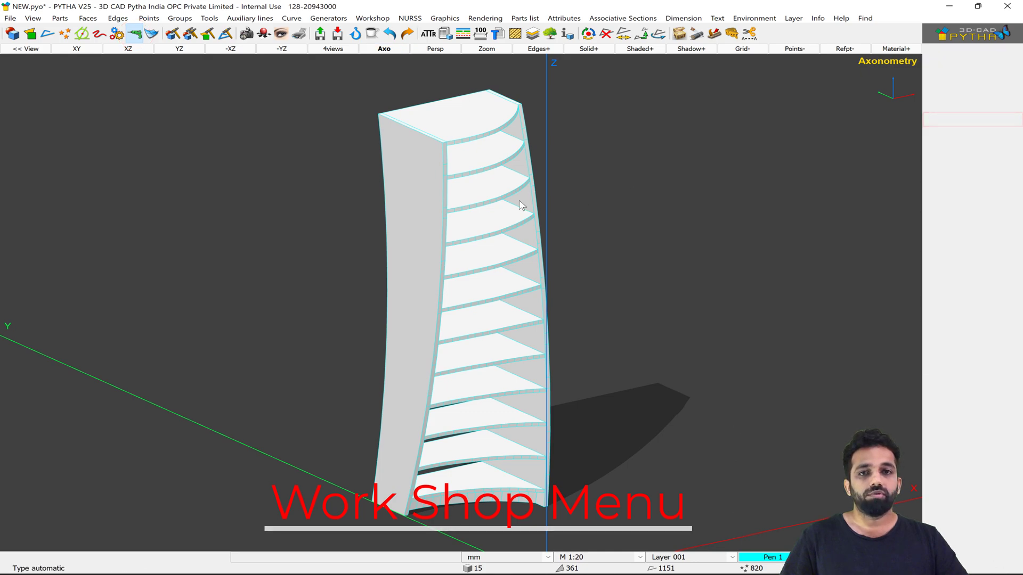
{"action": "scroll", "coordinate": [421, 155], "scroll_direction": "down", "scroll_amount": 2}
{"action": "left_click_drag", "start_coordinate": [357, 109], "coordinate": [618, 453]}
{"action": "middle_click", "coordinate": [683, 280]}
{"action": "left_click", "coordinate": [508, 264]}
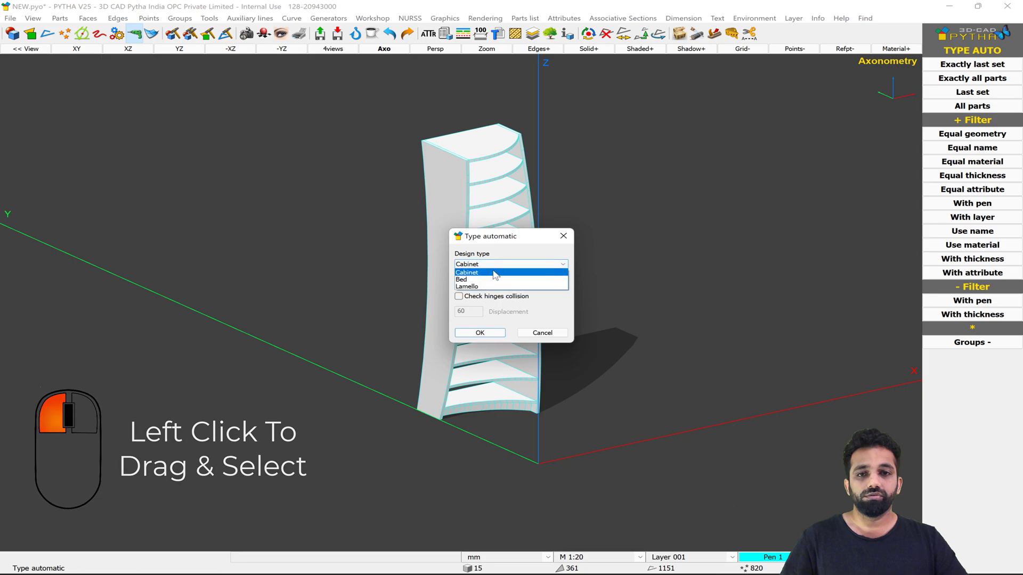
{"action": "left_click", "coordinate": [500, 279]}
{"action": "left_click", "coordinate": [494, 339]}
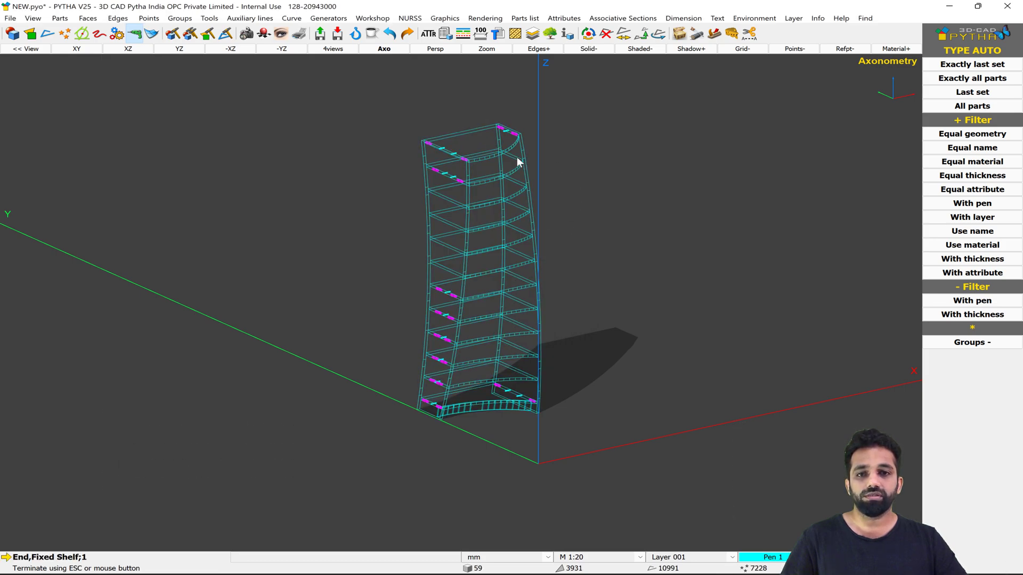
Switch the solid display to show the fittings through the cabinet panels, and end the automatic fitting command
{"action": "scroll", "coordinate": [517, 161], "scroll_direction": "up", "scroll_amount": 4}
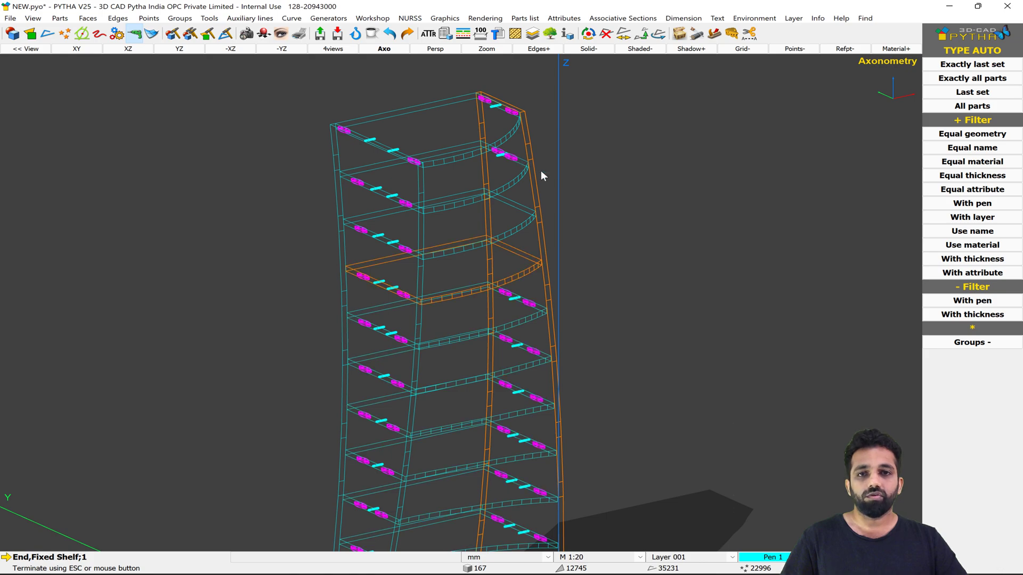
{"action": "mouse_move", "coordinate": [442, 219]}
{"action": "middle_mouse_down"}
{"action": "mouse_move", "coordinate": [491, 210]}
{"action": "mouse_move", "coordinate": [509, 183]}
{"action": "mouse_move", "coordinate": [480, 110]}
{"action": "mouse_move", "coordinate": [557, 65]}
{"action": "middle_mouse_up"}
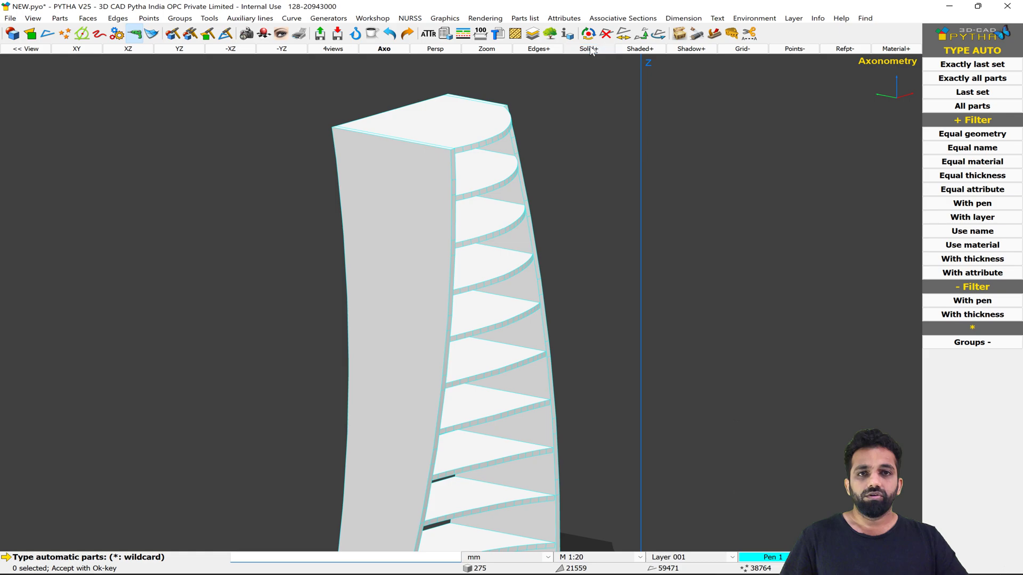
{"action": "left_click", "coordinate": [591, 51]}
{"action": "scroll", "coordinate": [559, 136], "scroll_direction": "down", "scroll_amount": 3}
{"action": "key", "text": "Escape"}
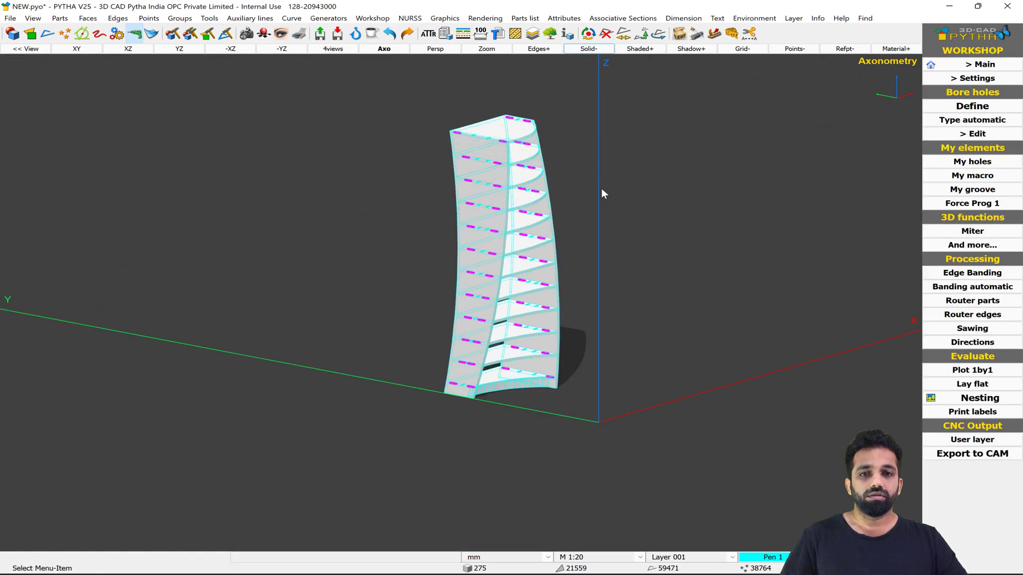
Delete all the Lamello fittings from the cabinet and return to the main workshop functions
{"action": "left_click", "coordinate": [973, 135]}
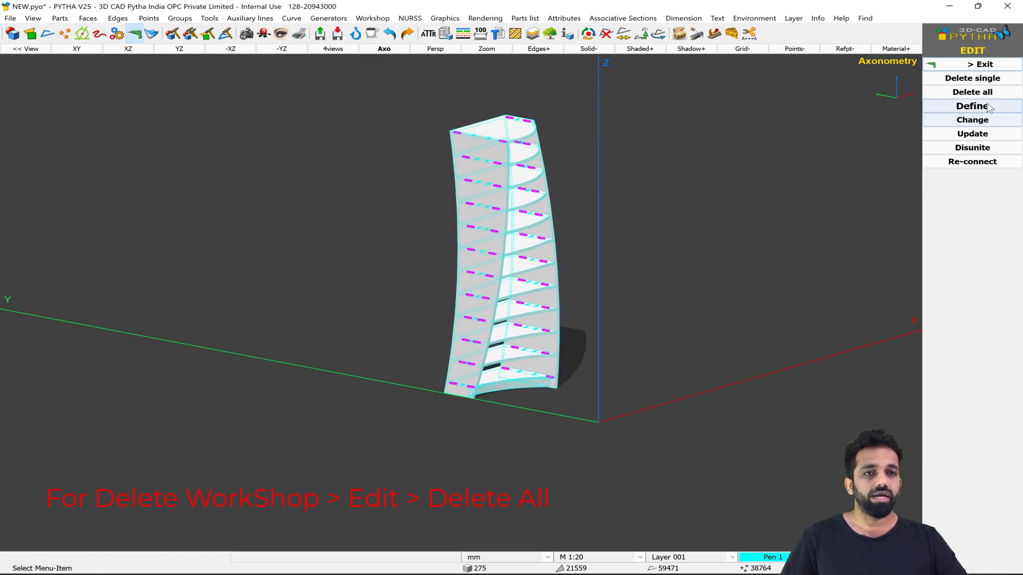
{"action": "left_click", "coordinate": [985, 93]}
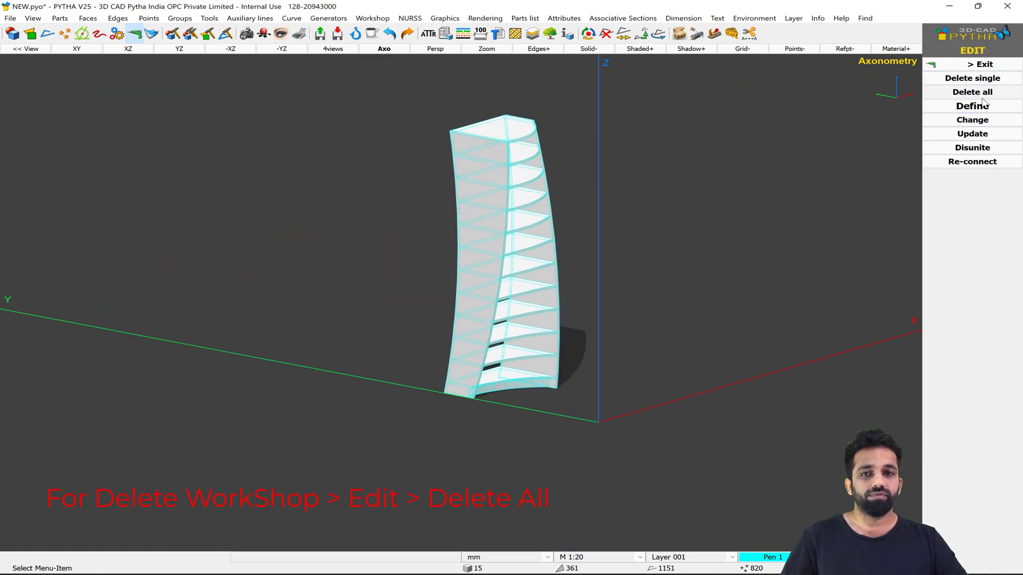
{"action": "left_click", "coordinate": [983, 63]}
Apply automatic workshop fittings to all cabinet parts again, using the design type Cabinet
{"action": "left_click", "coordinate": [989, 127]}
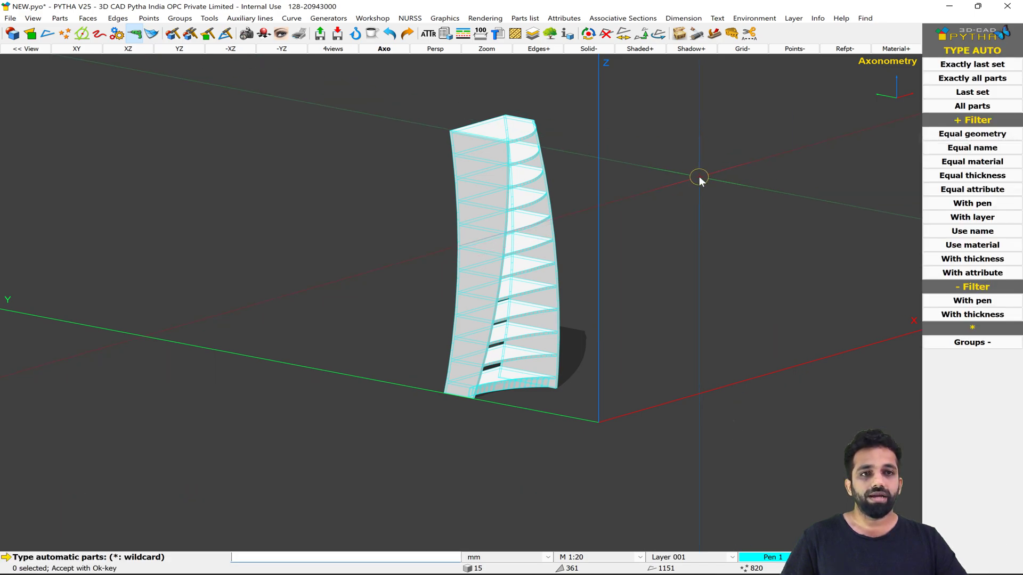
{"action": "left_click_drag", "start_coordinate": [399, 107], "coordinate": [640, 377]}
{"action": "right_click", "coordinate": [640, 377]}
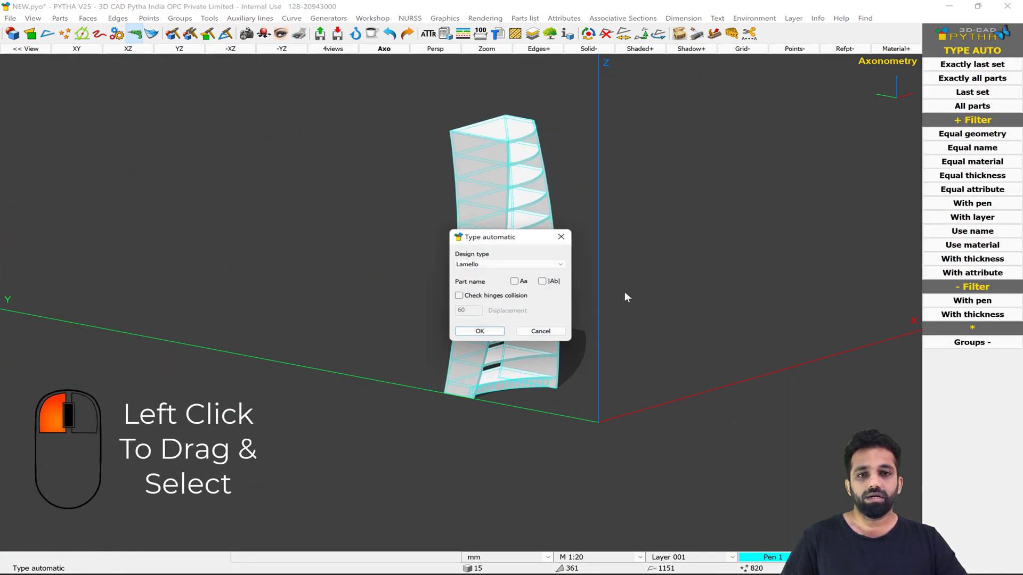
{"action": "left_click", "coordinate": [499, 264]}
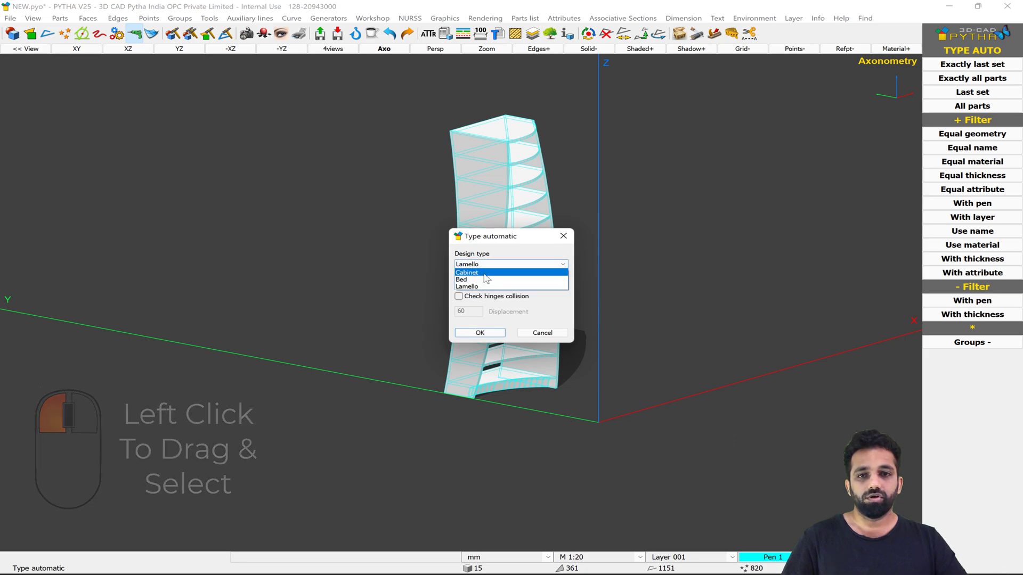
{"action": "left_click", "coordinate": [490, 273]}
{"action": "left_click", "coordinate": [488, 334]}
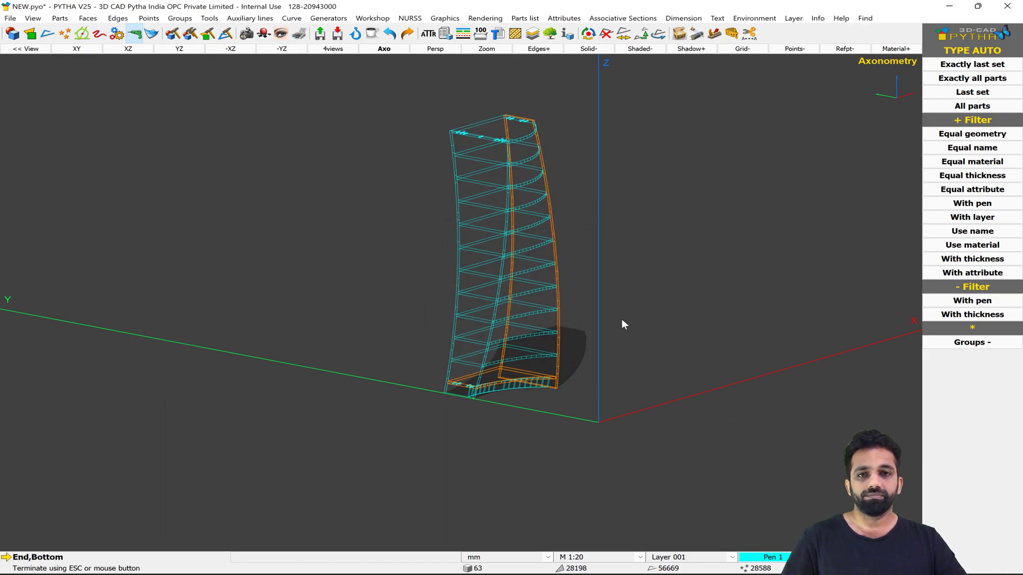
Examine the fittings at the joints between the shelves and side panels, and end the automatic fitting command
{"action": "scroll", "coordinate": [495, 176], "scroll_direction": "up", "scroll_amount": 5}
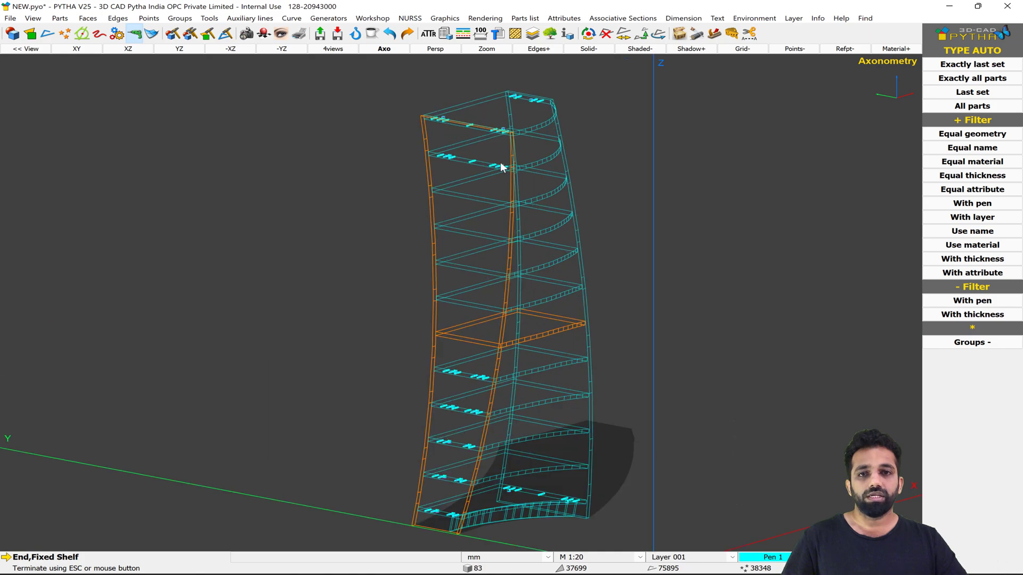
{"action": "scroll", "coordinate": [505, 171], "scroll_direction": "up", "scroll_amount": 2}
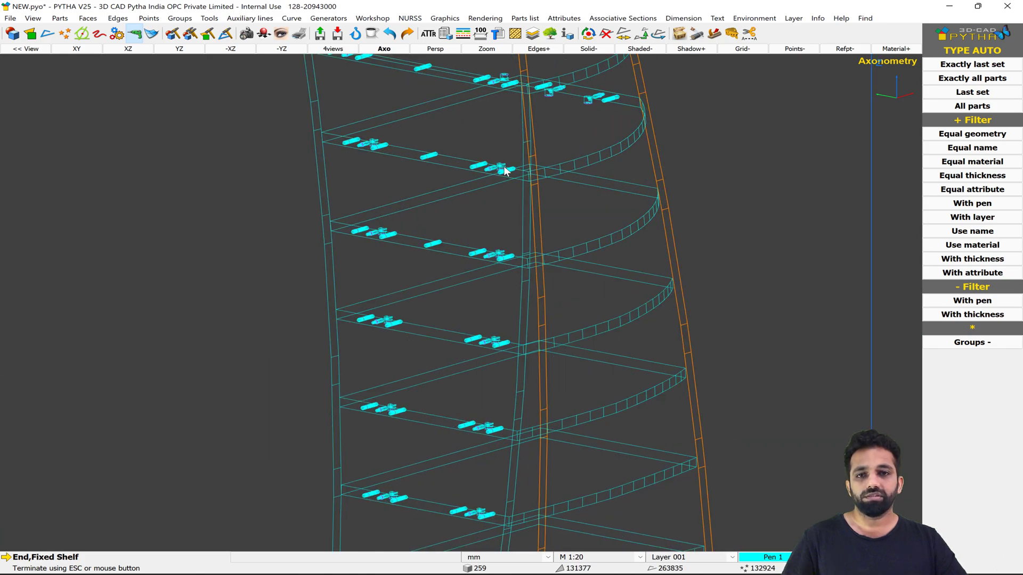
{"action": "scroll", "coordinate": [524, 216], "scroll_direction": "down", "scroll_amount": 1}
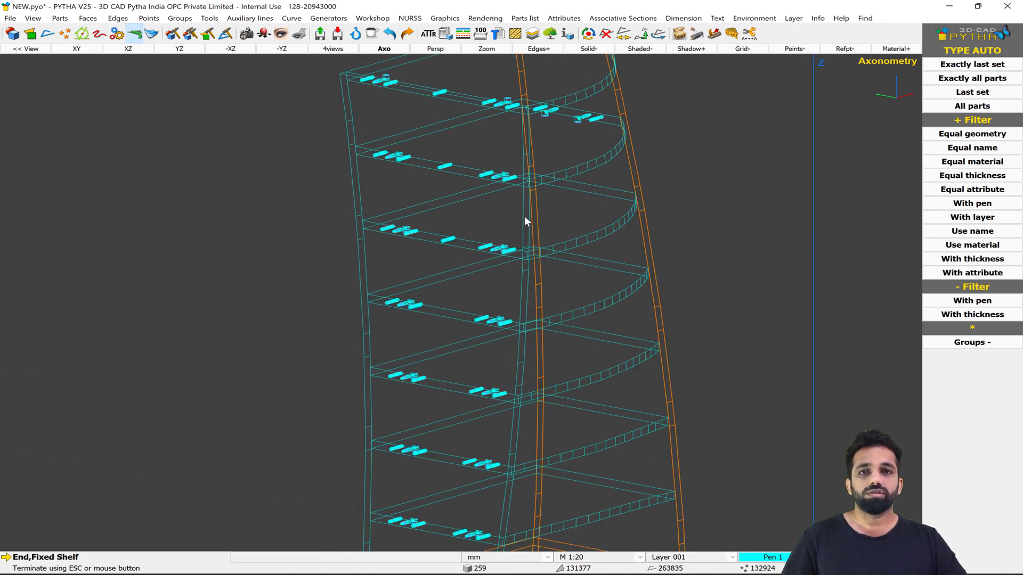
{"action": "scroll", "coordinate": [548, 247], "scroll_direction": "down", "scroll_amount": 1}
{"action": "left_click", "coordinate": [547, 247]}
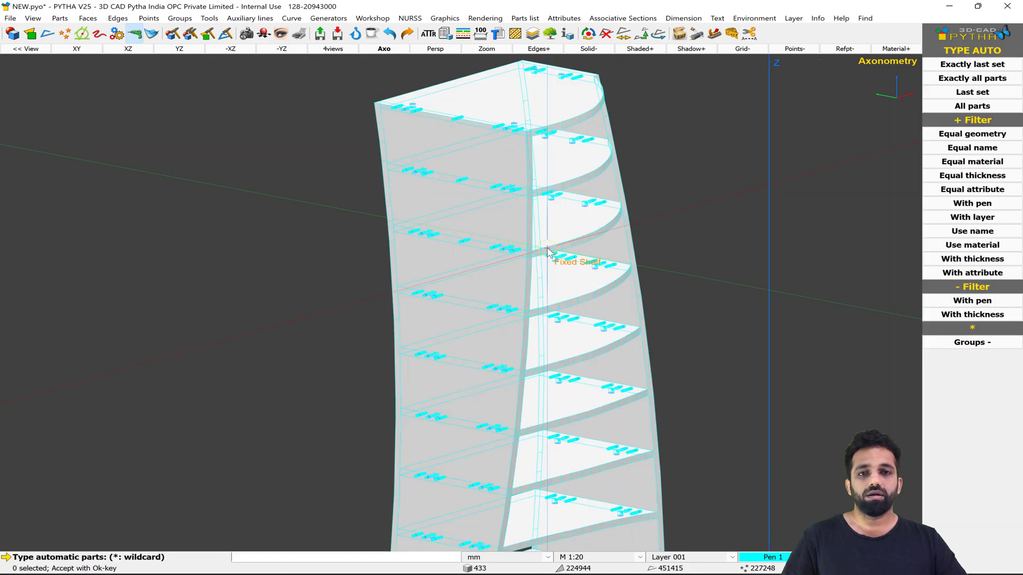
{"action": "middle_click_drag", "start_coordinate": [548, 250], "coordinate": [576, 264]}
{"action": "right_click", "coordinate": [598, 165]}
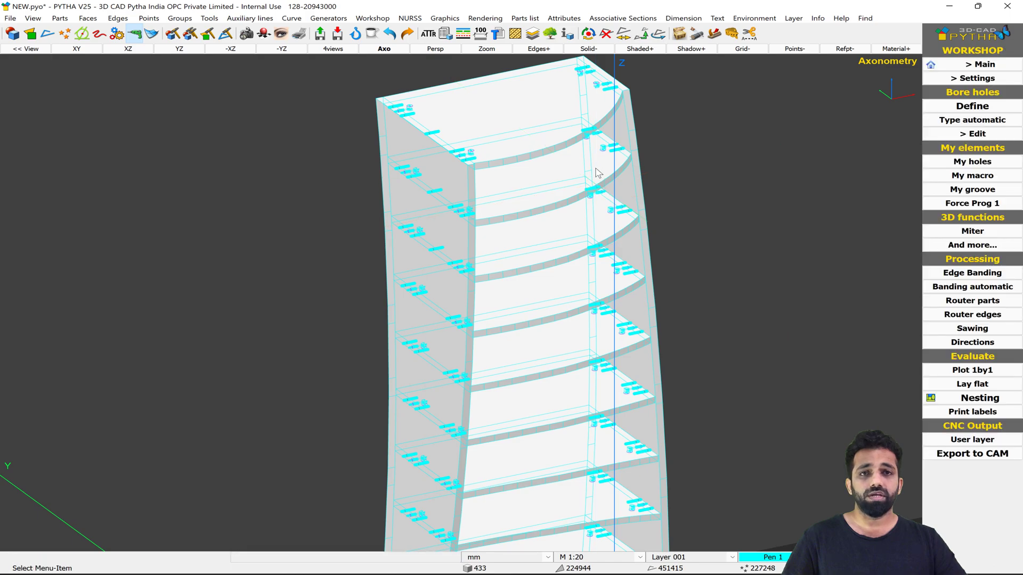
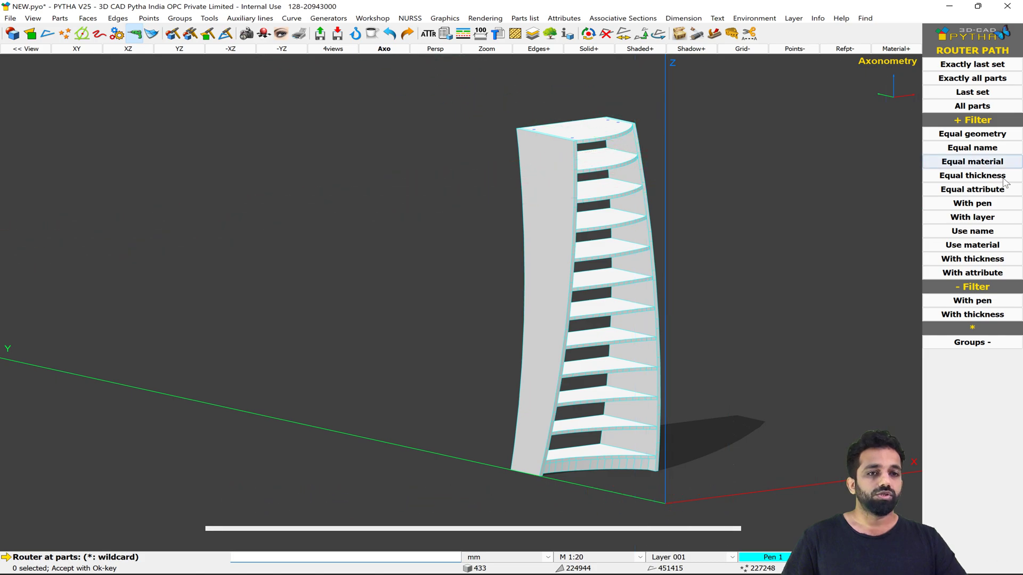
Select all cabinet parts with the same thickness as the right side panel for the router path
{"action": "left_click", "coordinate": [972, 175]}
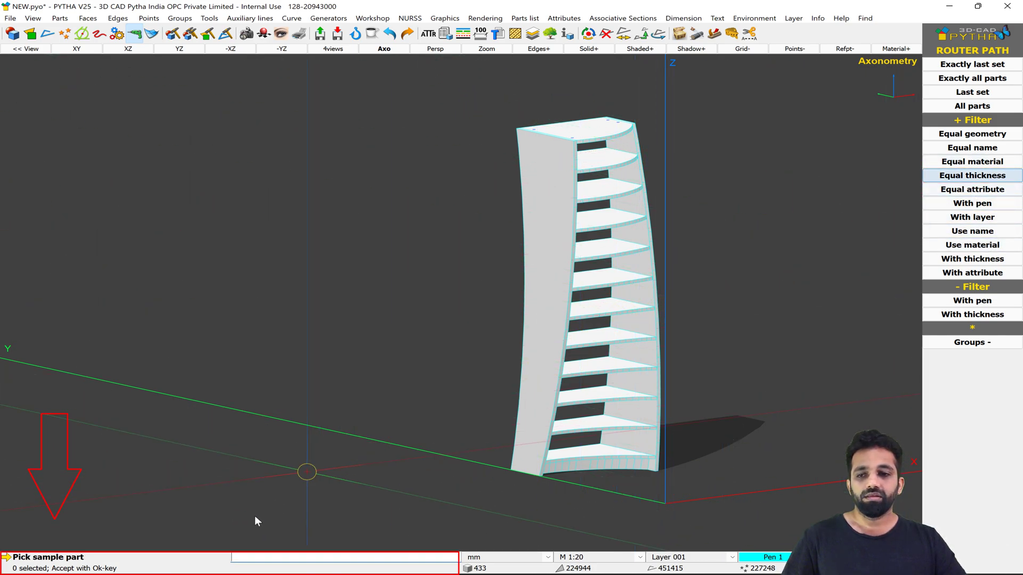
{"action": "scroll", "coordinate": [671, 432], "scroll_direction": "up", "scroll_amount": 2}
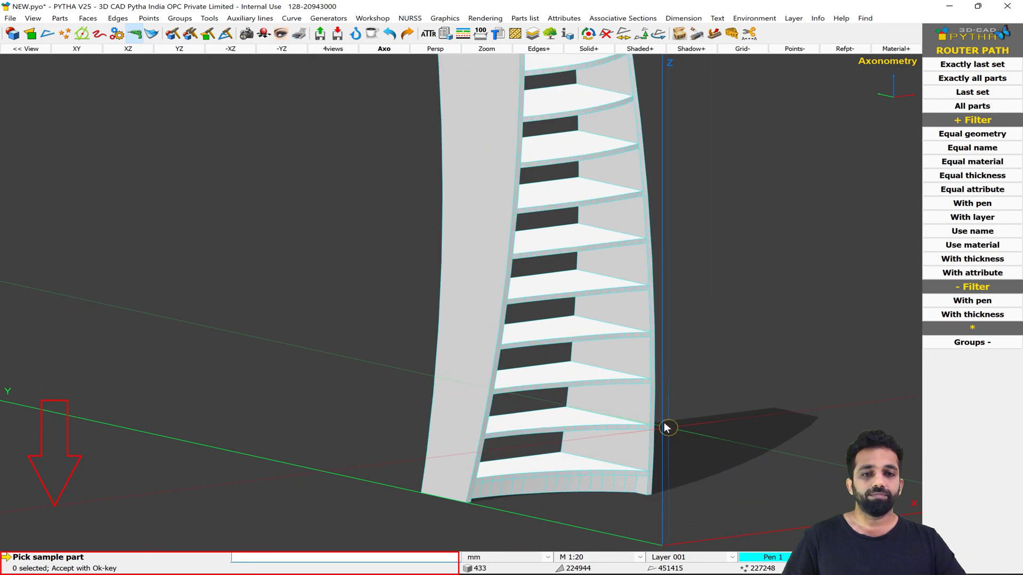
{"action": "left_click", "coordinate": [662, 423]}
{"action": "scroll", "coordinate": [777, 369], "scroll_direction": "down", "scroll_amount": 3}
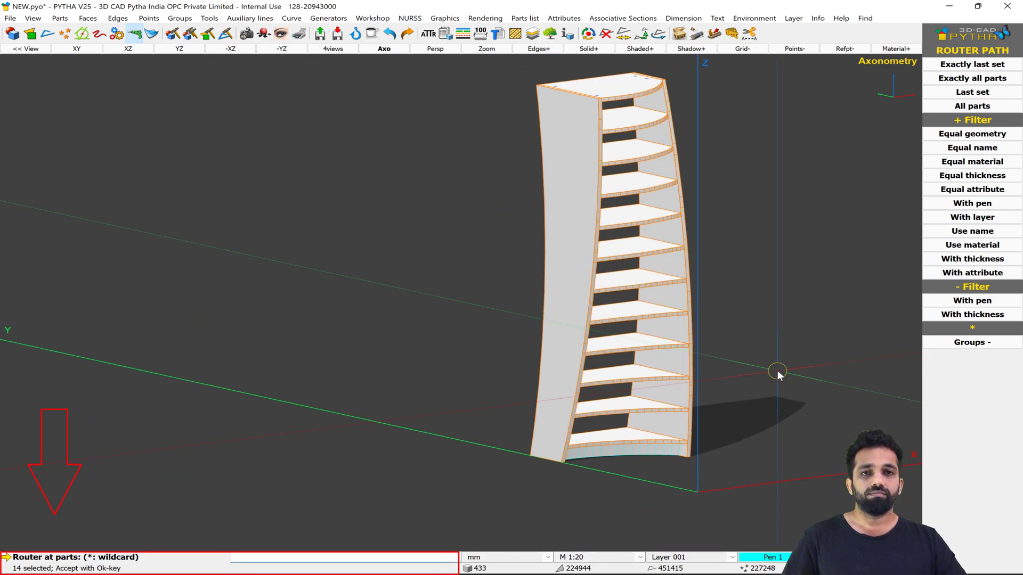
{"action": "middle_click_drag", "start_coordinate": [744, 258], "coordinate": [675, 274]}
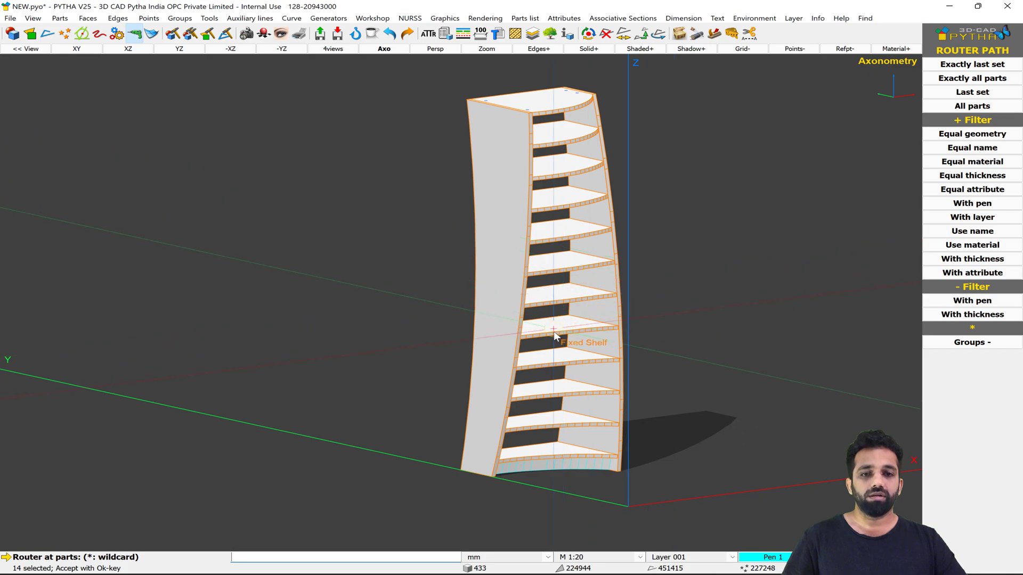
{"action": "right_click", "coordinate": [688, 294]}
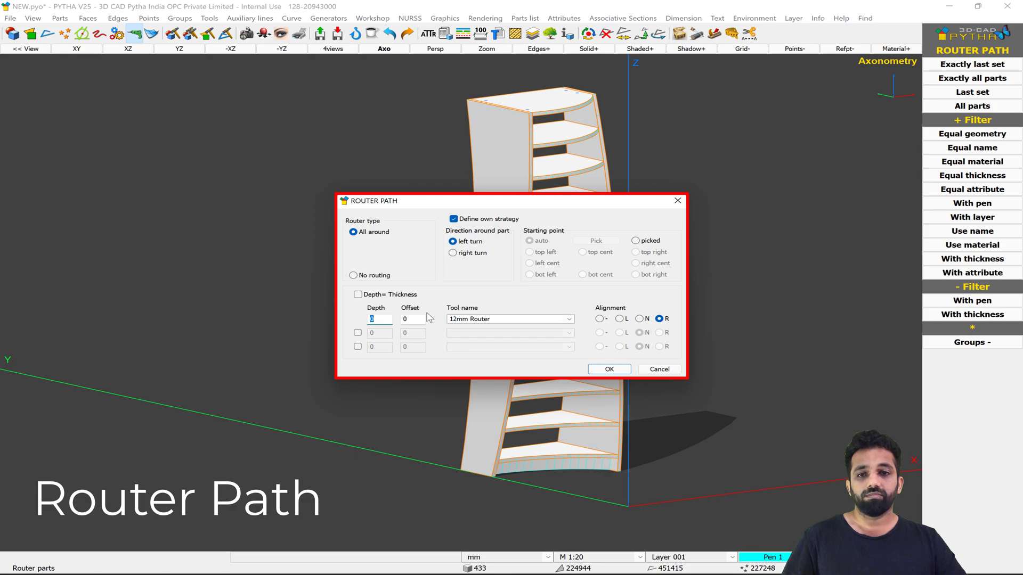
Apply an all-around router path with depth equal to thickness, 0.5 extra depth, the 12mm Router tool and alignment R, and end the command
{"action": "left_click", "coordinate": [376, 296]}
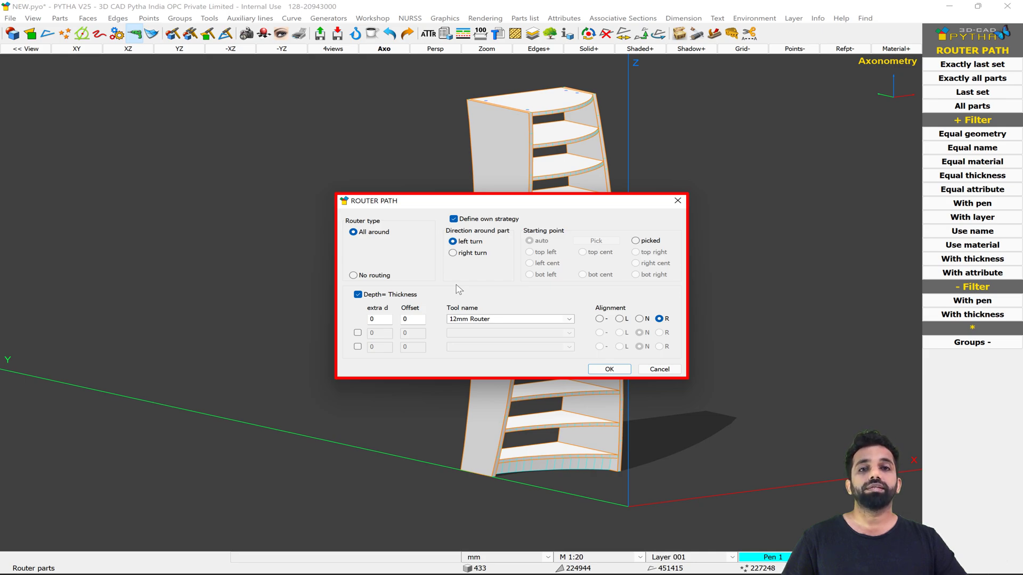
{"action": "double_click", "coordinate": [376, 319]}
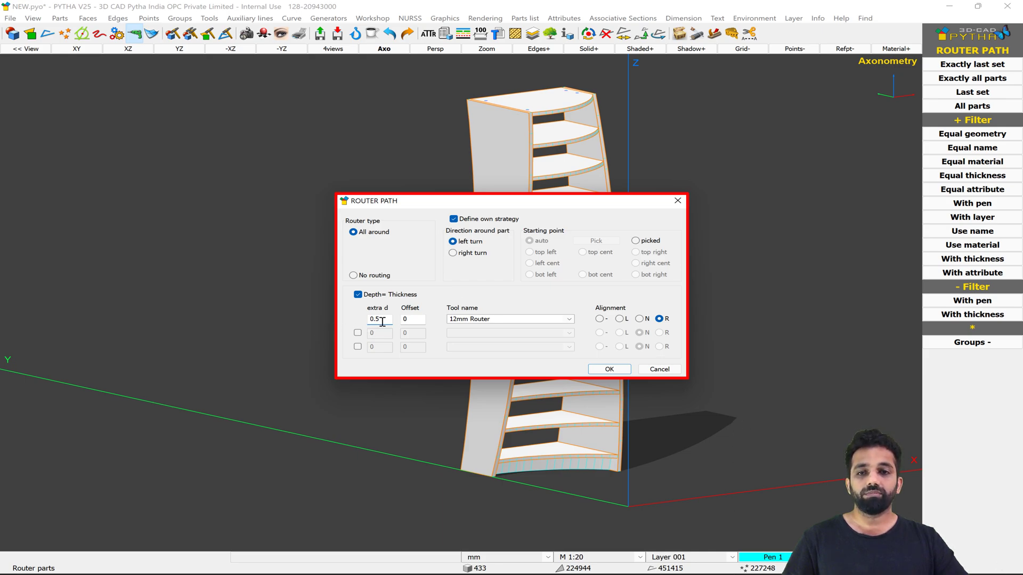
{"action": "left_click", "coordinate": [568, 319]}
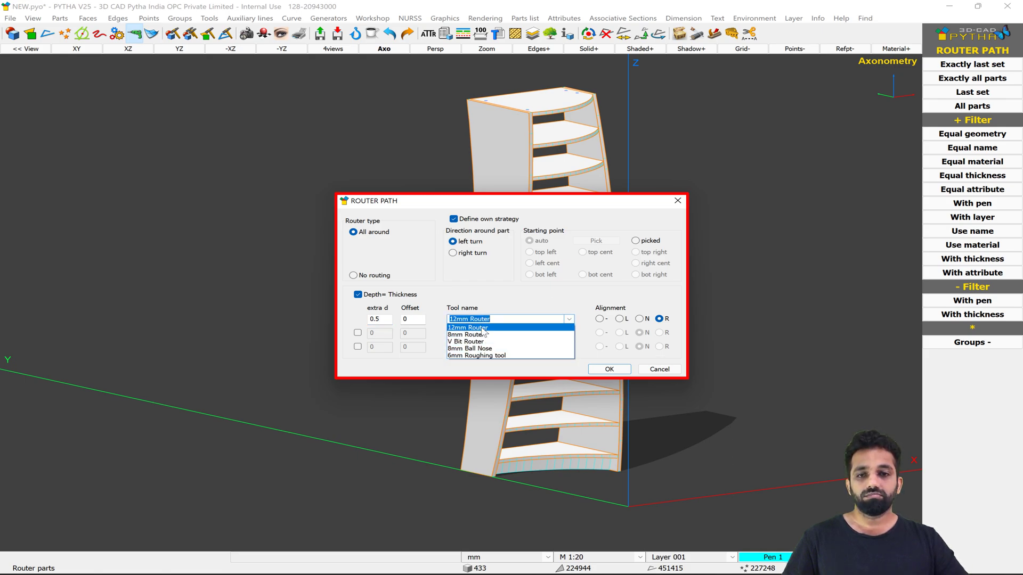
{"action": "left_click", "coordinate": [482, 328]}
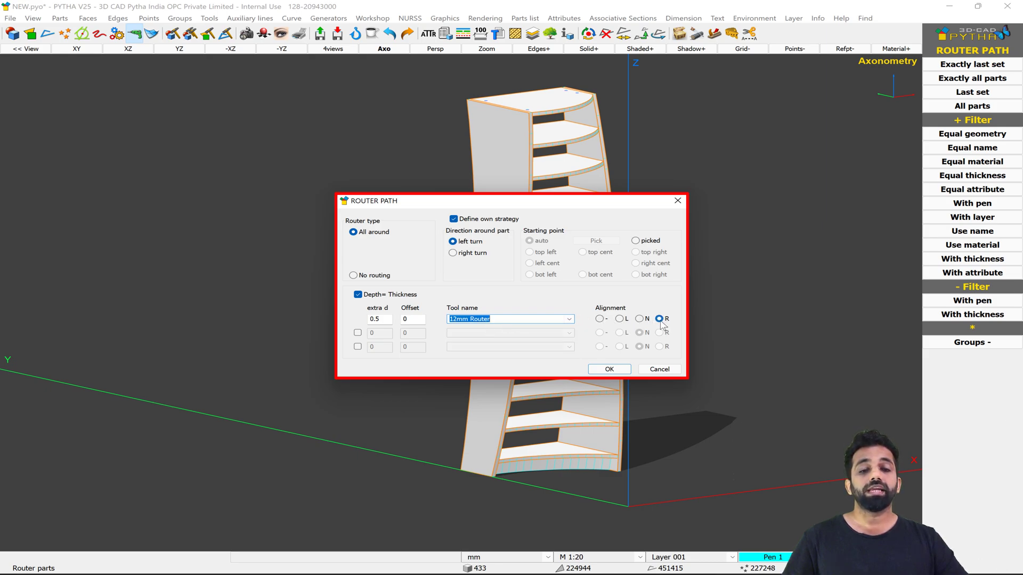
{"action": "left_click", "coordinate": [624, 320]}
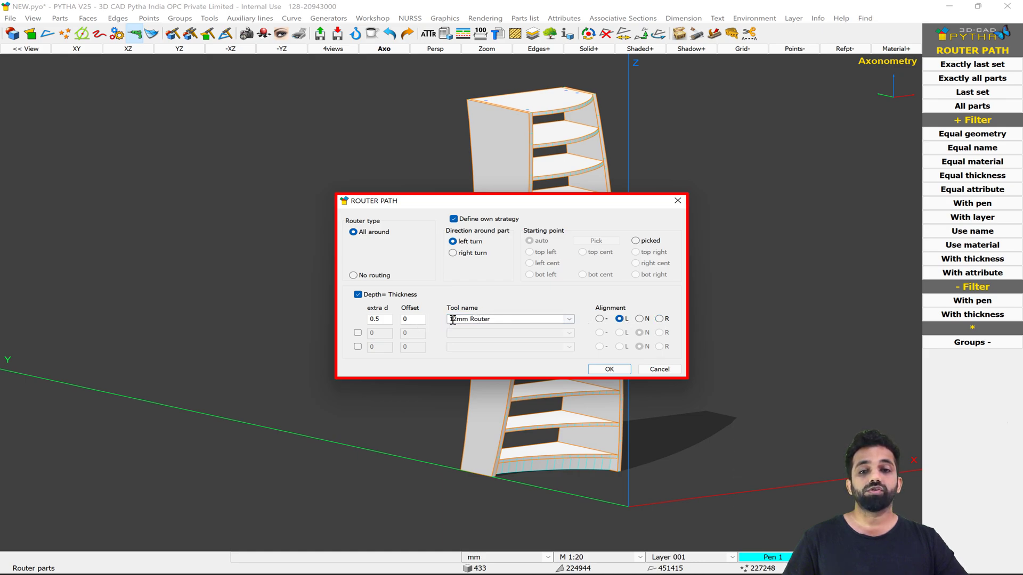
{"action": "left_click", "coordinate": [660, 319]}
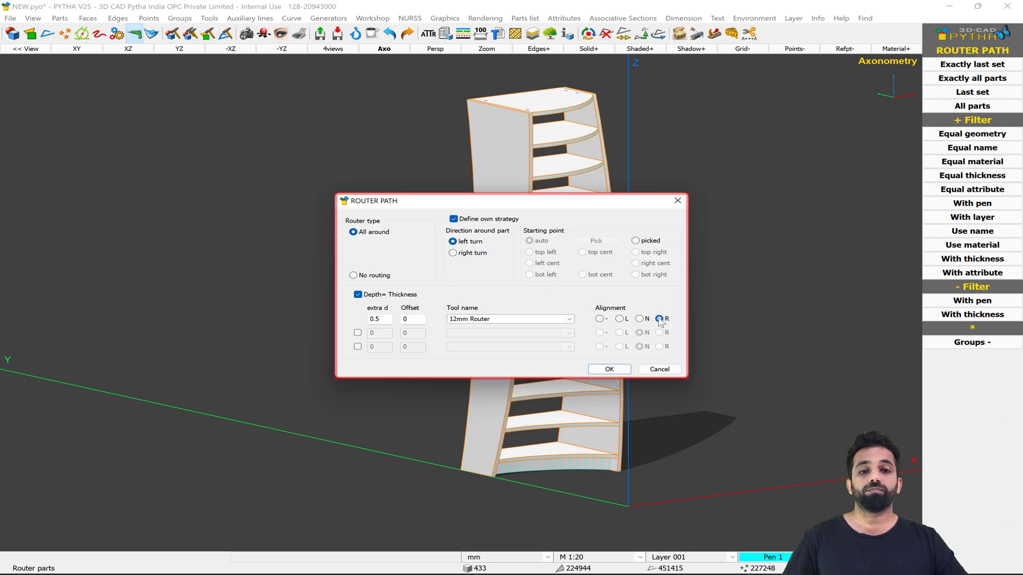
{"action": "left_click", "coordinate": [609, 369]}
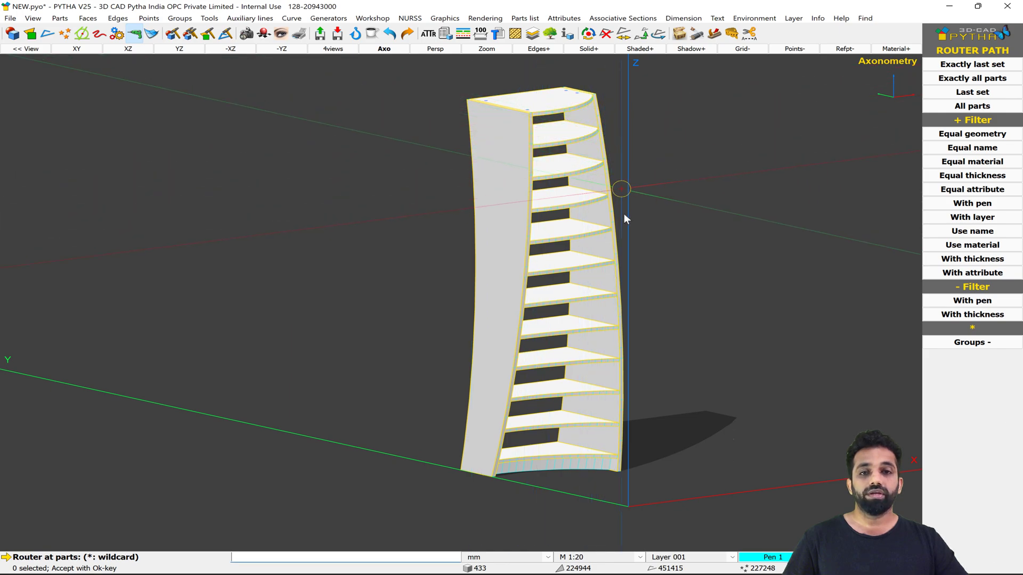
{"action": "key", "text": "Escape"}
Place a 20MM_Birch board from stock, 2440 x 1220 x 20, beside the cabinet in the top view, below the X axis
{"action": "middle_click_drag", "start_coordinate": [603, 252], "coordinate": [520, 242]}
{"action": "scroll", "coordinate": [520, 240], "scroll_direction": "down", "scroll_amount": 3}
{"action": "scroll", "coordinate": [521, 244], "scroll_direction": "up", "scroll_amount": 3}
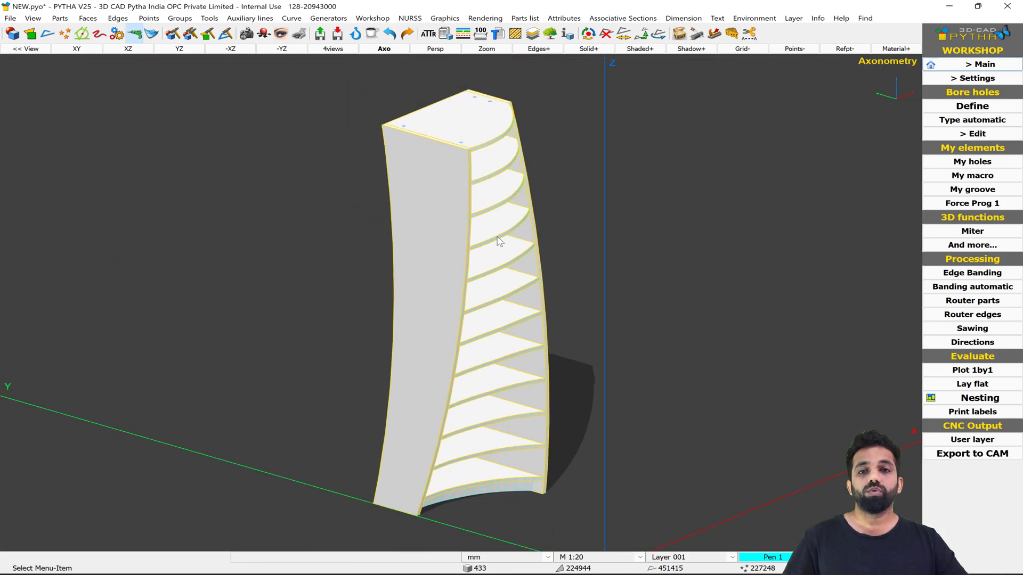
{"action": "scroll", "coordinate": [364, 212], "scroll_direction": "down", "scroll_amount": 3}
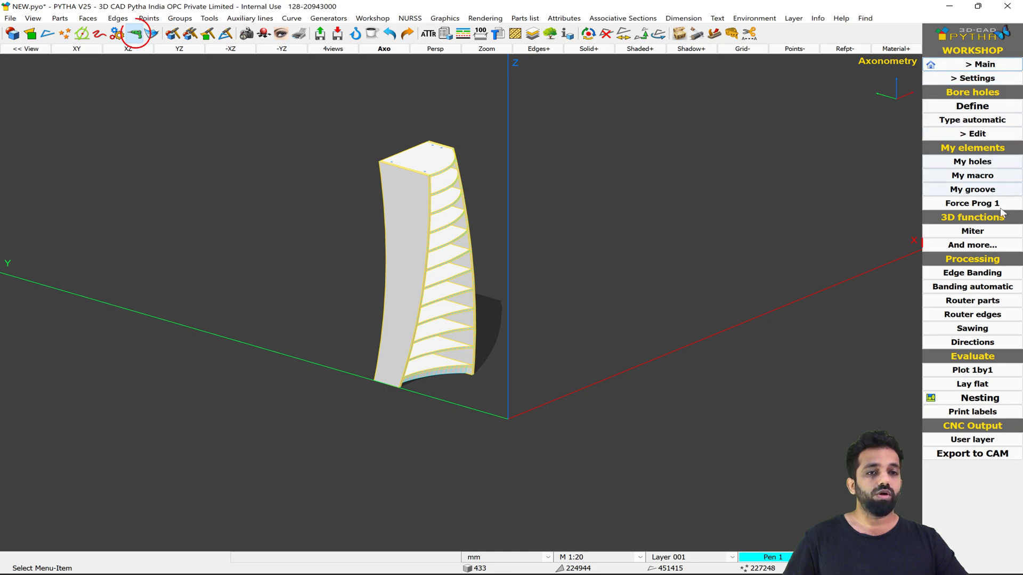
{"action": "left_click", "coordinate": [972, 245]}
{"action": "left_click", "coordinate": [972, 91]}
{"action": "left_click", "coordinate": [80, 48]}
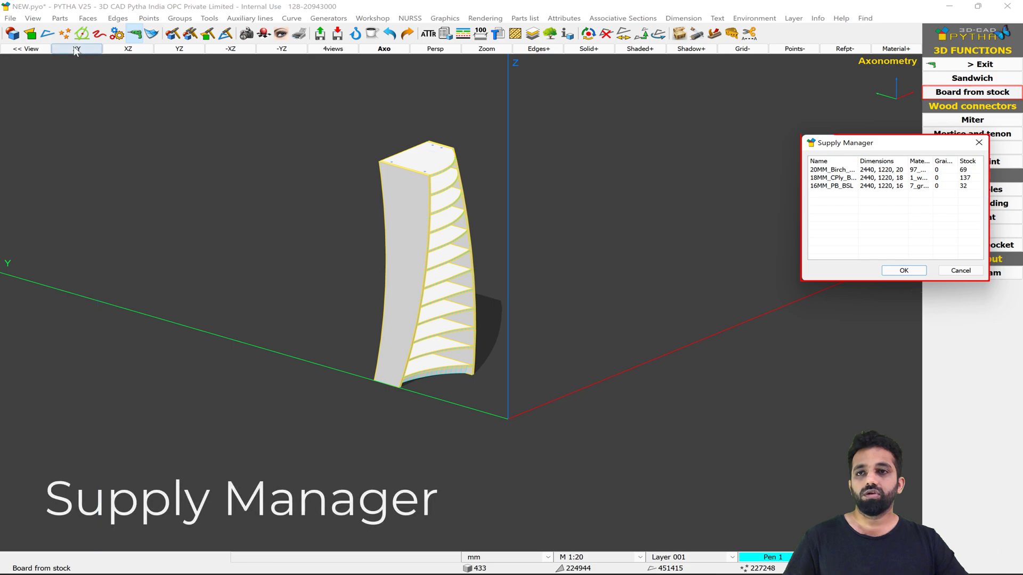
{"action": "scroll", "coordinate": [207, 112], "scroll_direction": "down", "scroll_amount": 6}
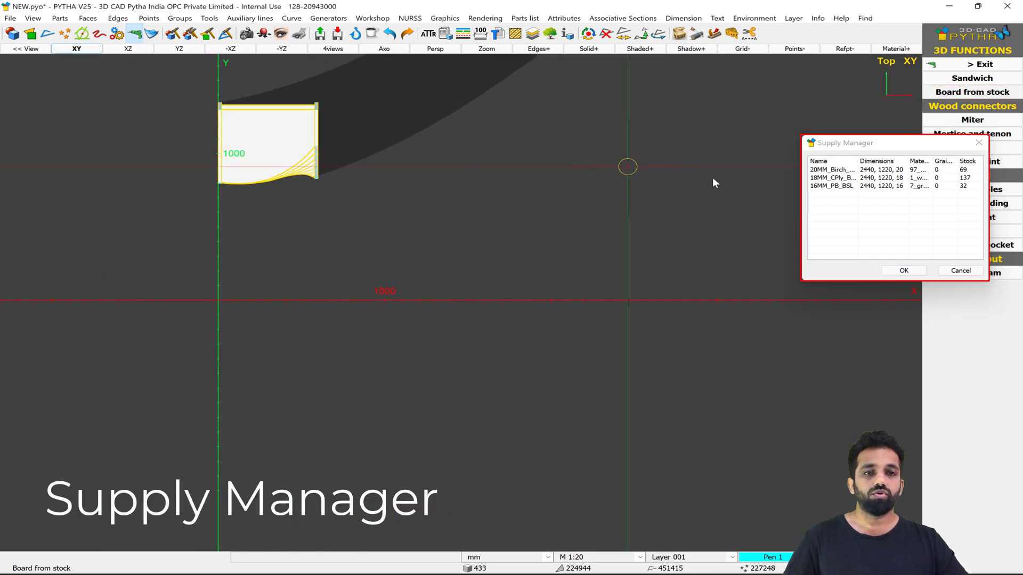
{"action": "left_click", "coordinate": [832, 169]}
{"action": "scroll", "coordinate": [346, 319], "scroll_direction": "down", "scroll_amount": 2}
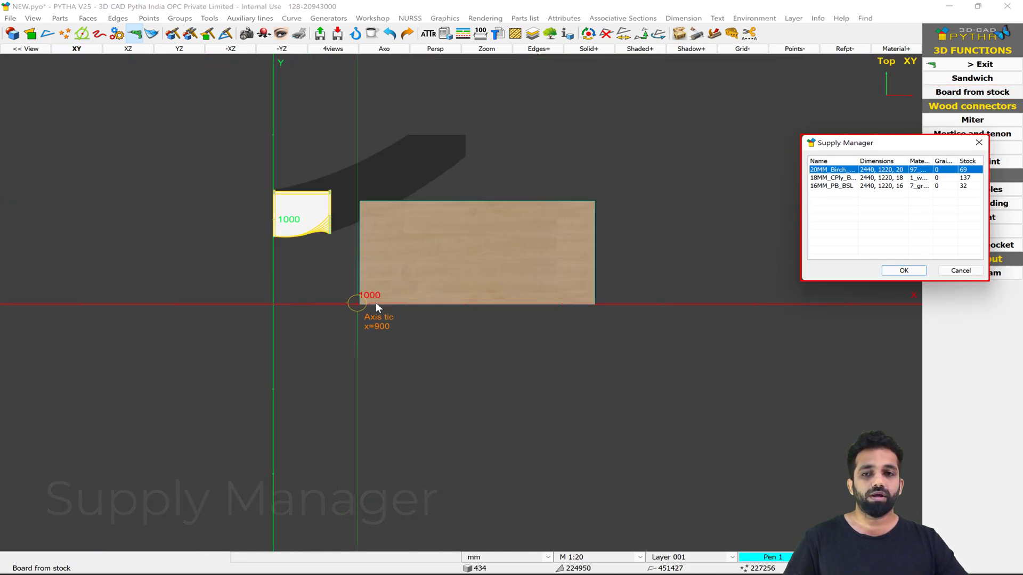
{"action": "left_click", "coordinate": [293, 427]}
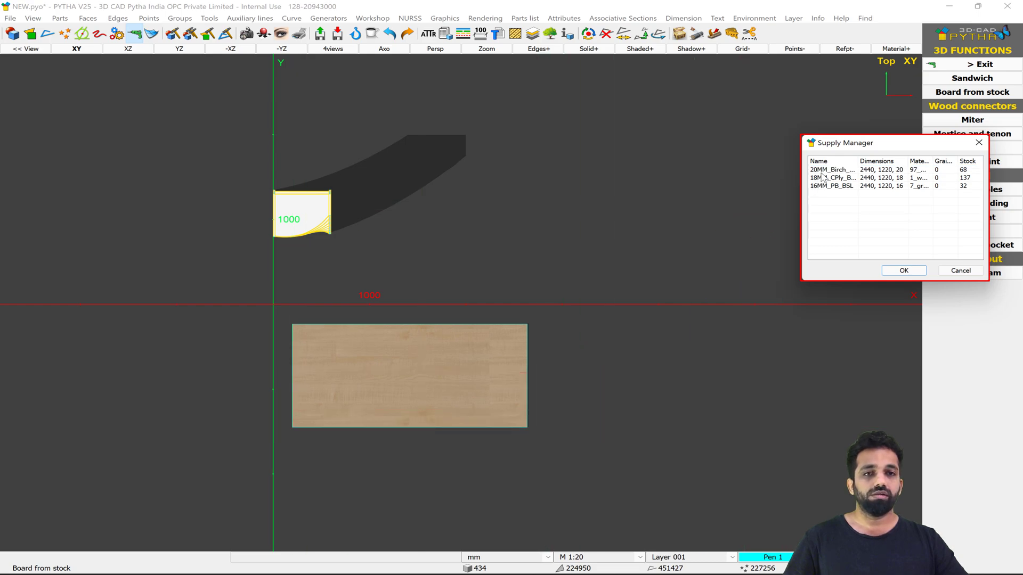
Place two more 20MM_Birch stock boards in a row beside the first, and close the Supply Manager
{"action": "left_click", "coordinate": [828, 169]}
{"action": "left_click", "coordinate": [570, 423]}
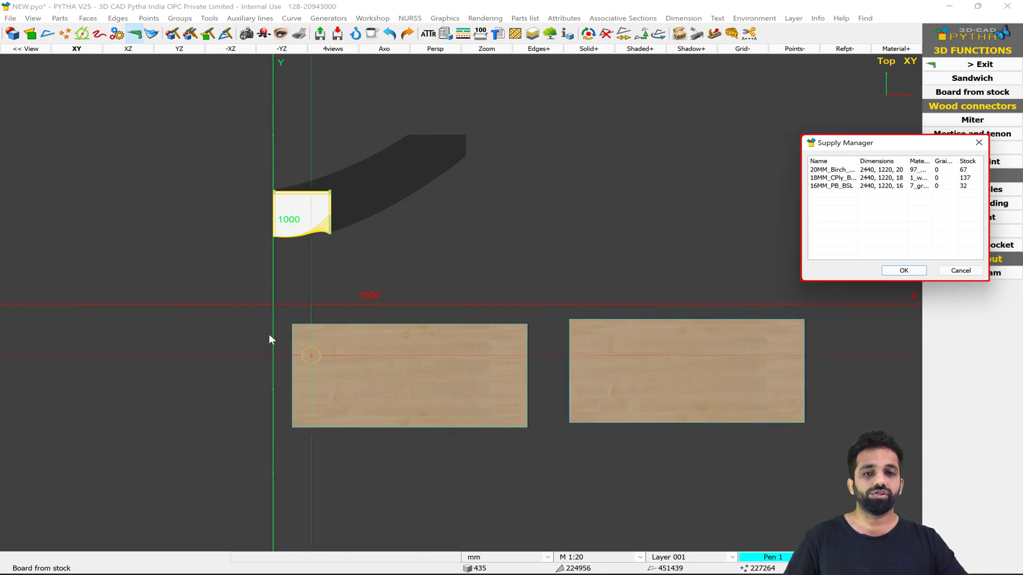
{"action": "scroll", "coordinate": [281, 342], "scroll_direction": "down", "scroll_amount": 1}
{"action": "left_click", "coordinate": [834, 169]}
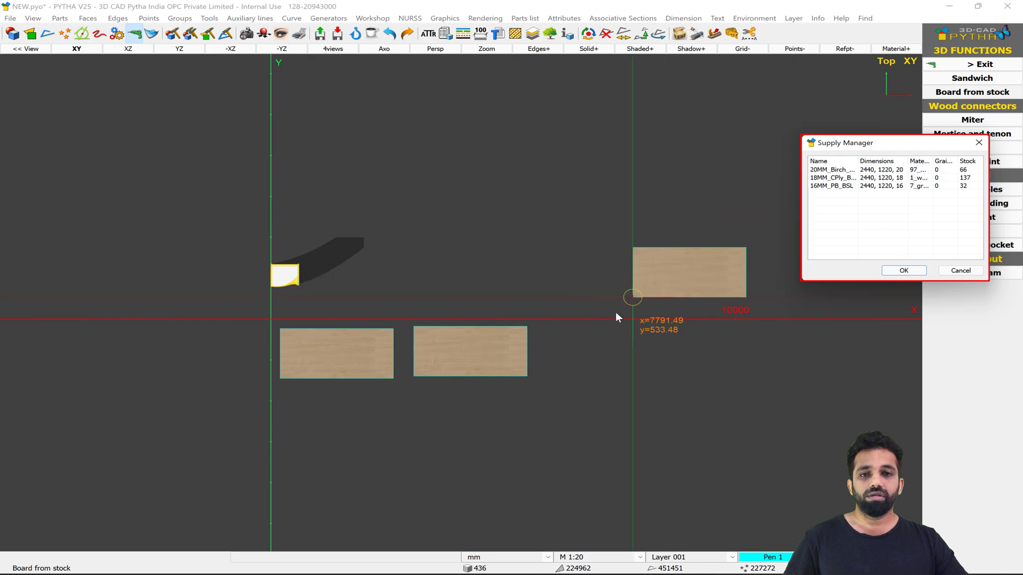
{"action": "left_click", "coordinate": [555, 379]}
{"action": "key", "text": "Escape"}
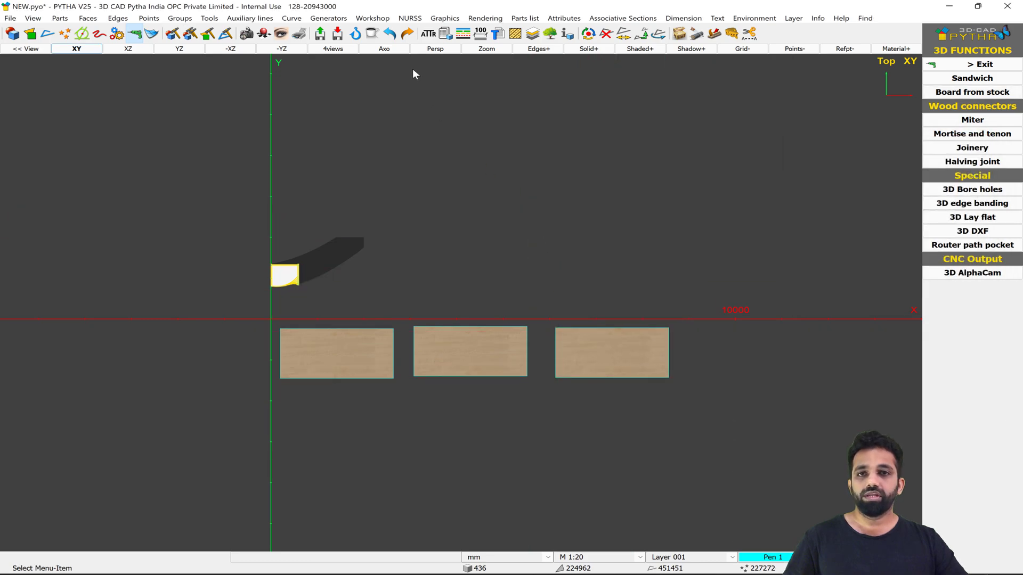
Return to the workshop functions in axonometric view, start Nesting, and accept the three birch boards as stock parts
{"action": "left_click", "coordinate": [383, 49]}
{"action": "middle_click_drag", "start_coordinate": [343, 255], "coordinate": [423, 212]}
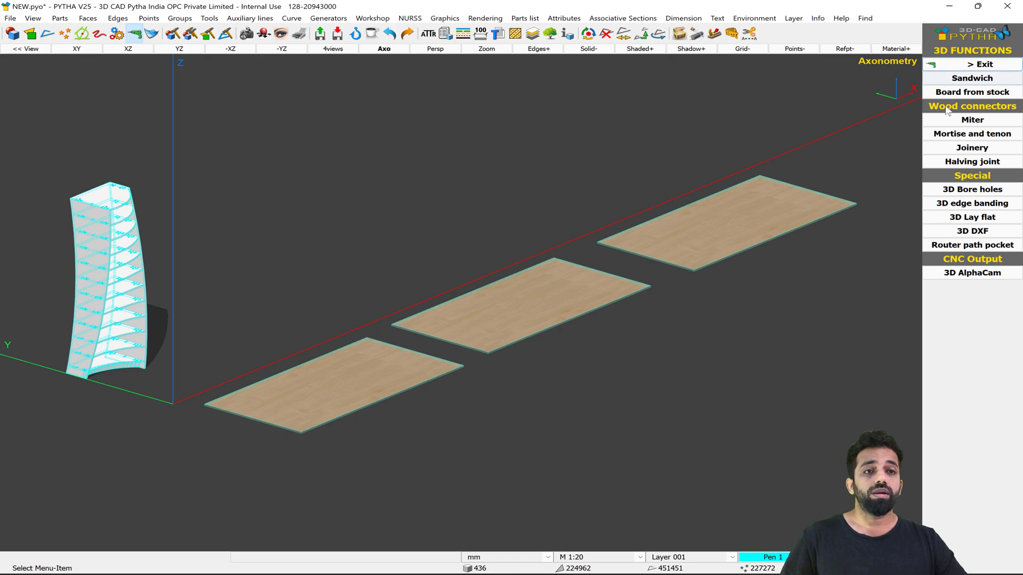
{"action": "left_click", "coordinate": [975, 64]}
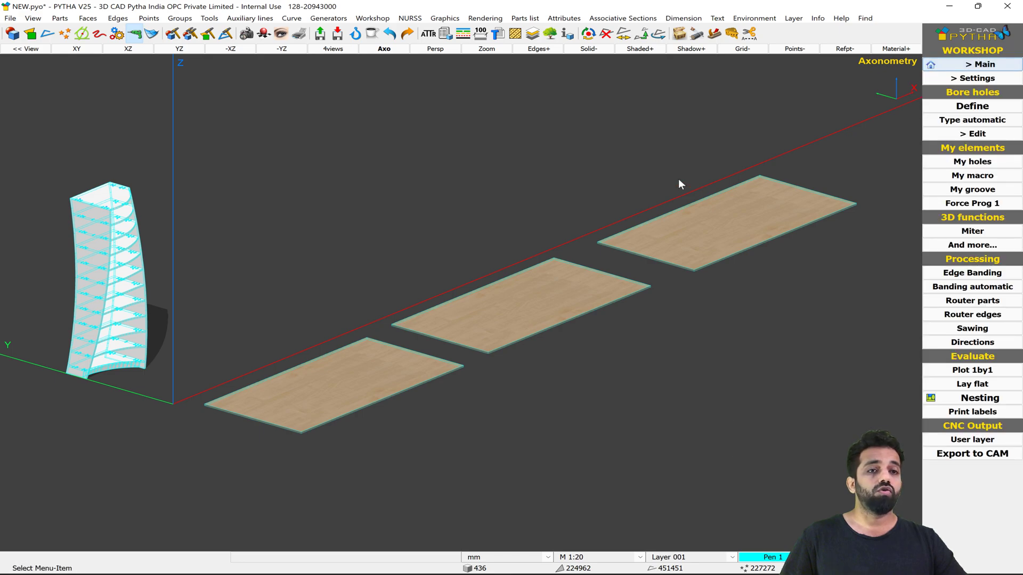
{"action": "left_click", "coordinate": [959, 403]}
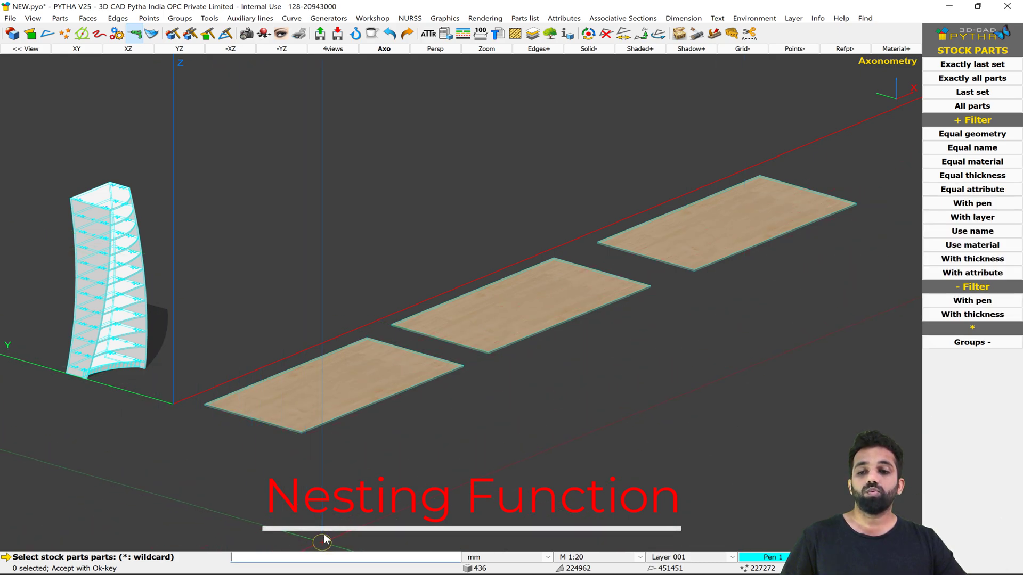
{"action": "left_click_drag", "start_coordinate": [740, 418], "coordinate": [358, 141]}
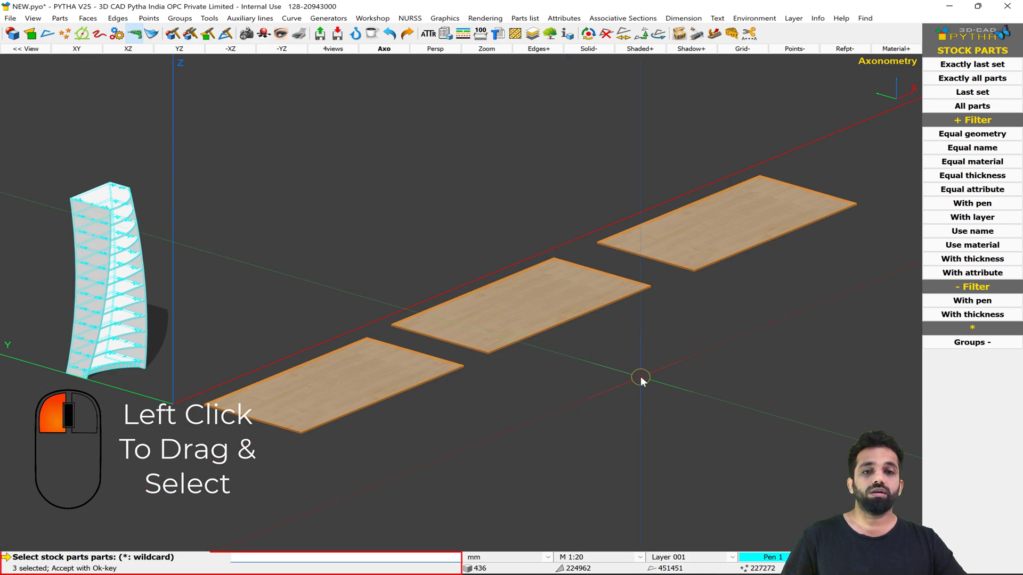
{"action": "right_click", "coordinate": [641, 378]}
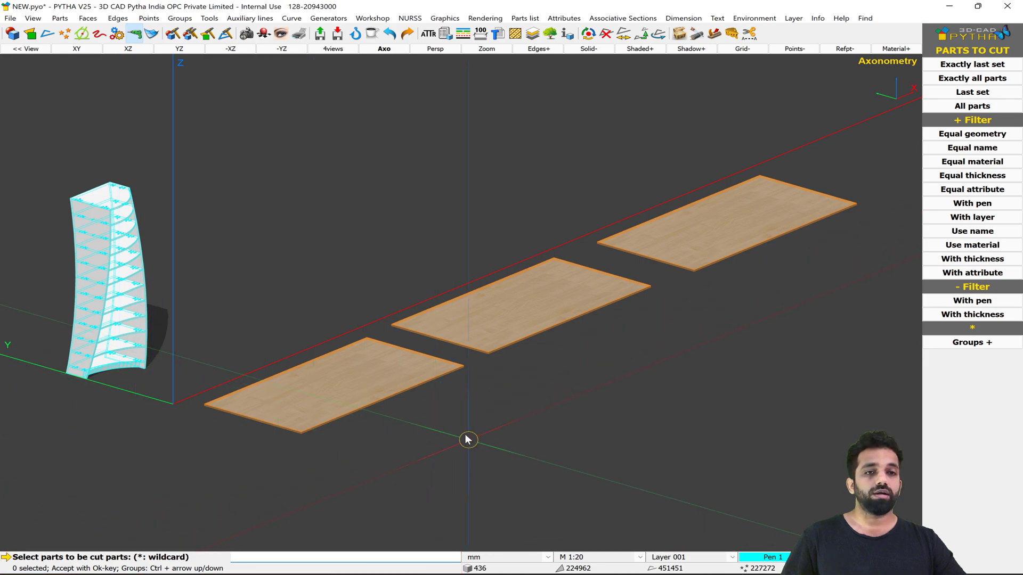
Accept all parts with the same thickness as the right side panel as the parts to cut
{"action": "left_click", "coordinate": [972, 175]}
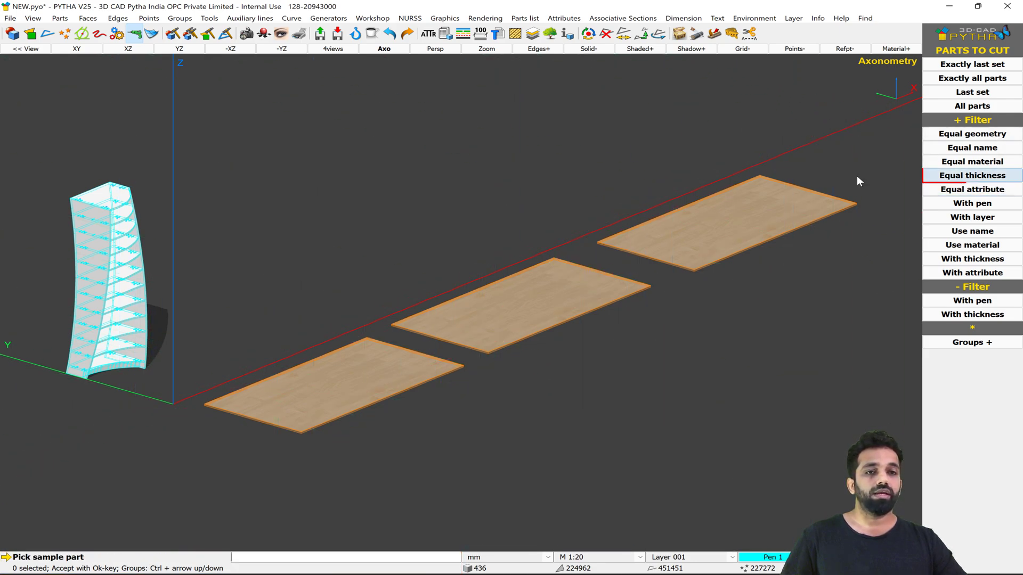
{"action": "left_click", "coordinate": [146, 358]}
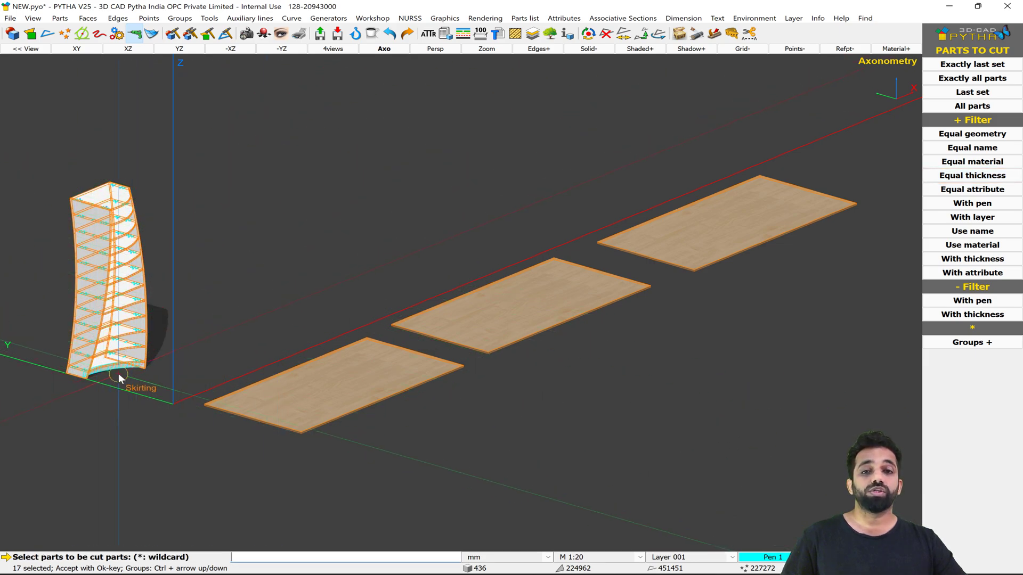
{"action": "middle_click", "coordinate": [302, 238]}
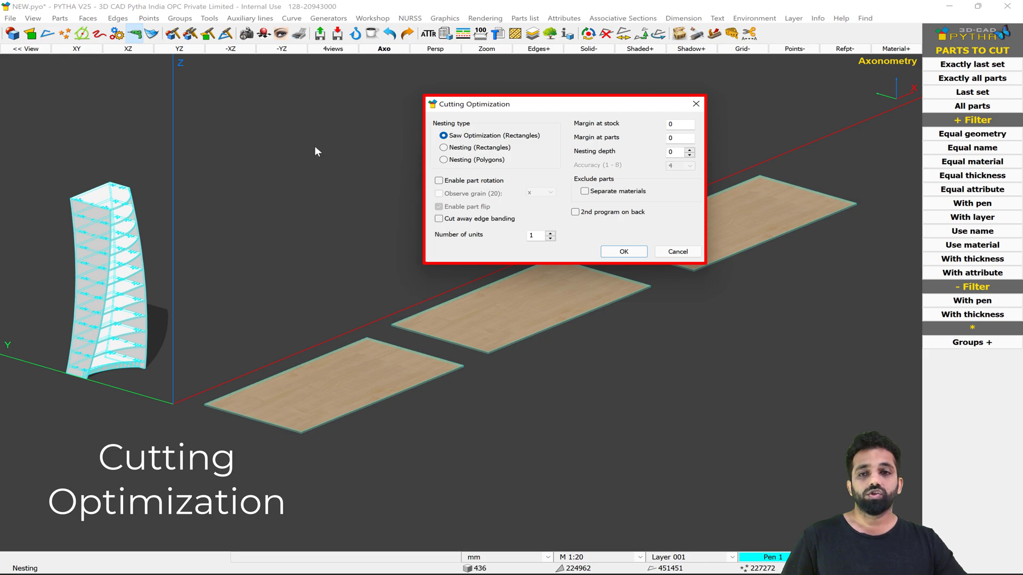
Start the cutting optimization with polygon nesting, part flip enabled, a 10 mm stock margin, a 12 mm parts margin and accuracy 8
{"action": "left_click", "coordinate": [460, 161]}
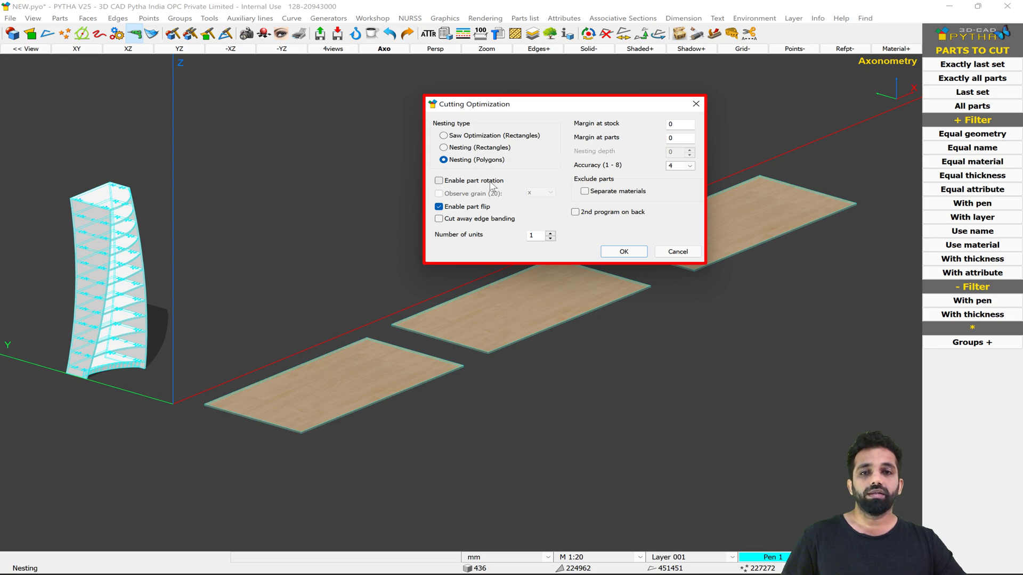
{"action": "left_click", "coordinate": [473, 180]}
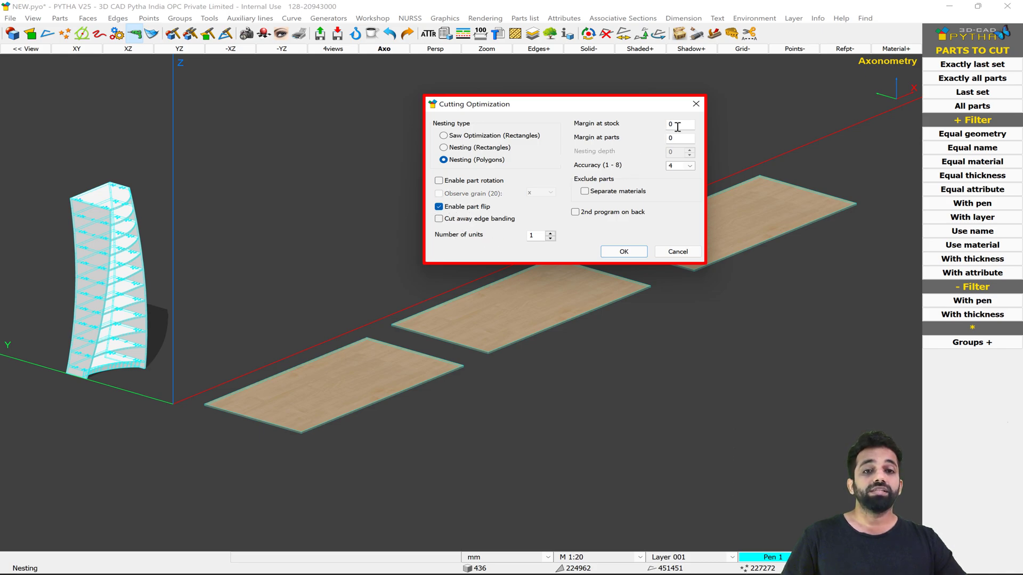
{"action": "double_click", "coordinate": [677, 125]}
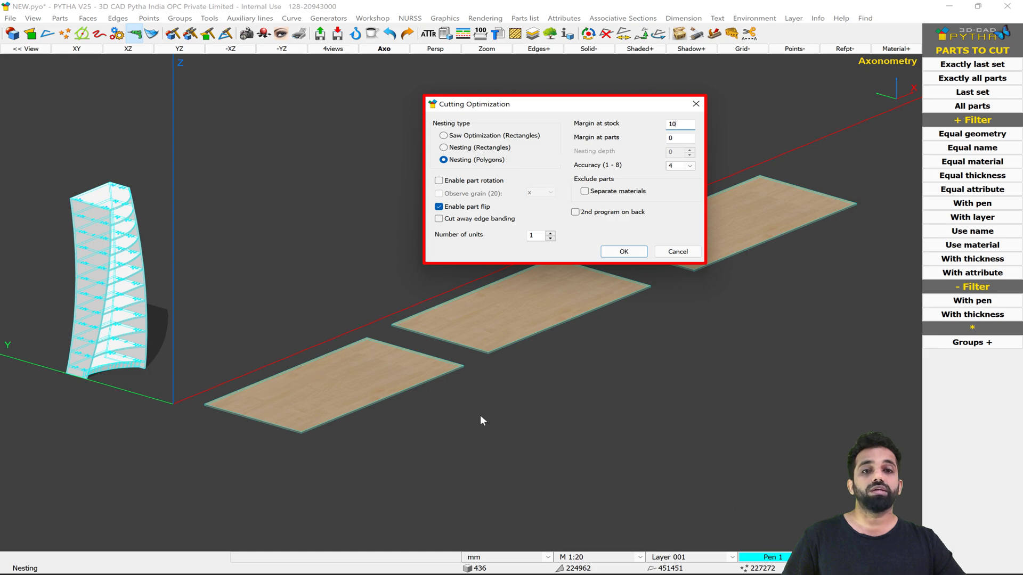
{"action": "left_click", "coordinate": [672, 139]}
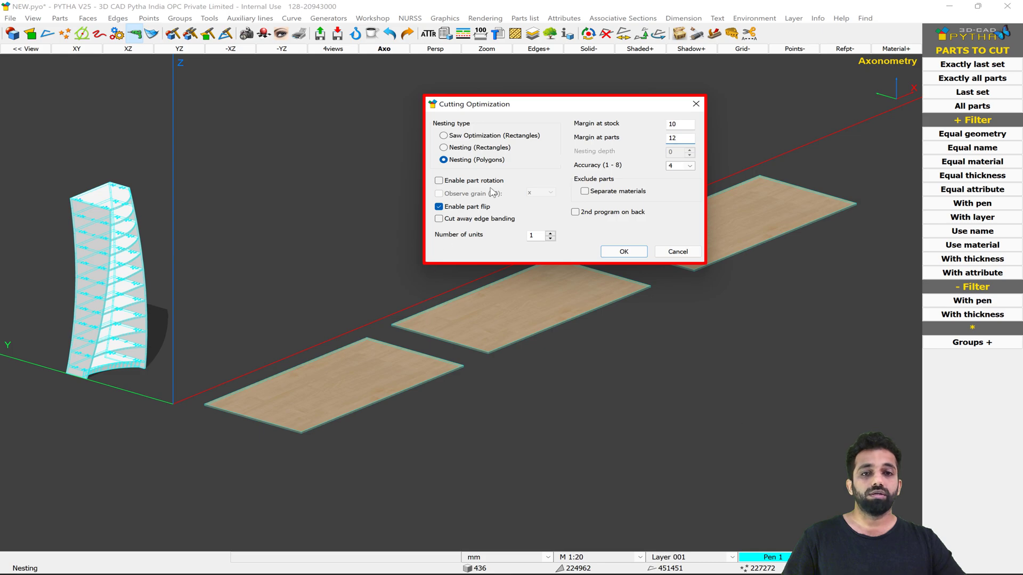
{"action": "left_click", "coordinate": [687, 165]}
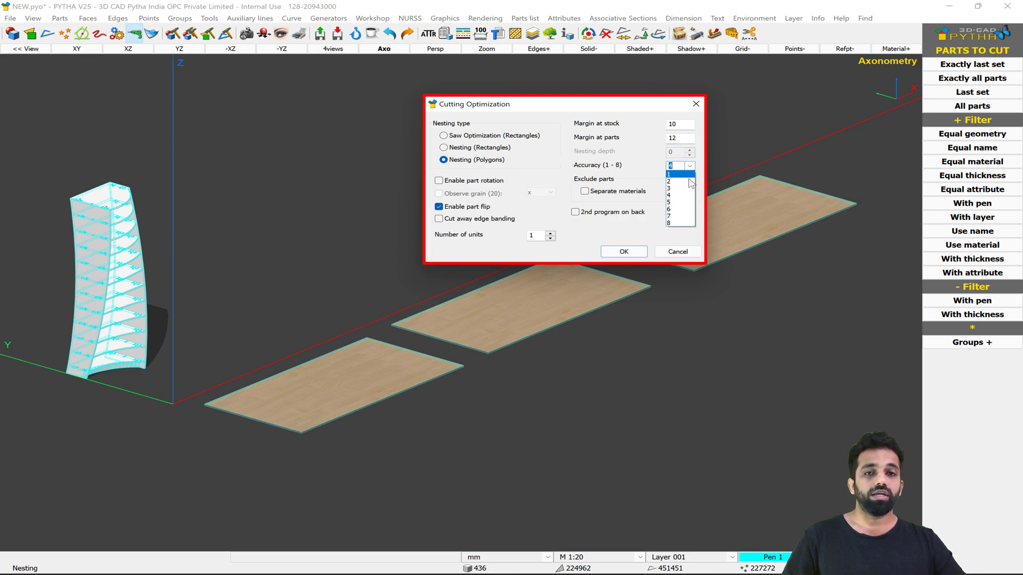
{"action": "left_click", "coordinate": [672, 223]}
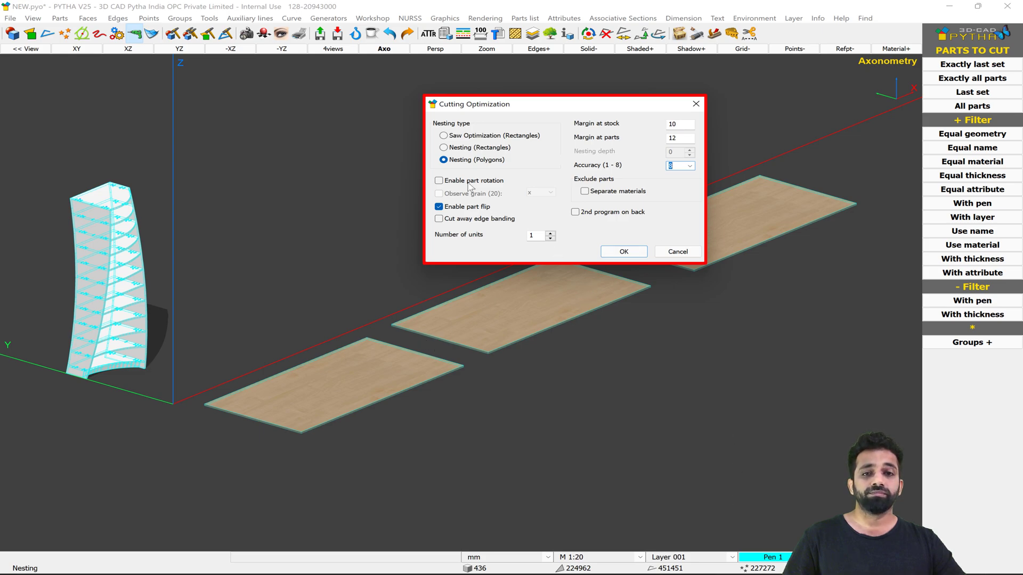
{"action": "left_click", "coordinate": [629, 252]}
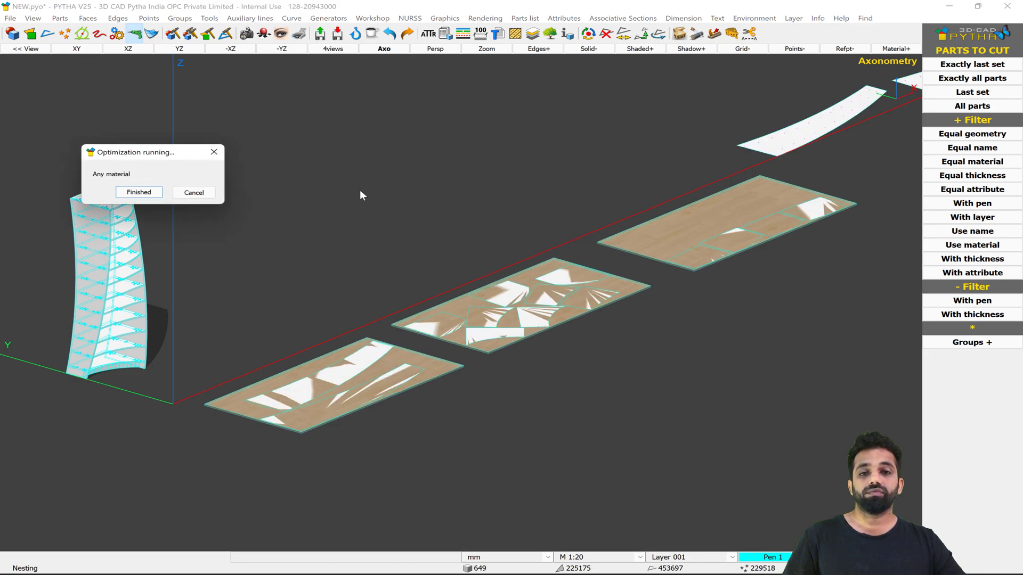
Check the running nesting layouts on the three birch boards in the top view, and finish the optimization
{"action": "left_click", "coordinate": [69, 52]}
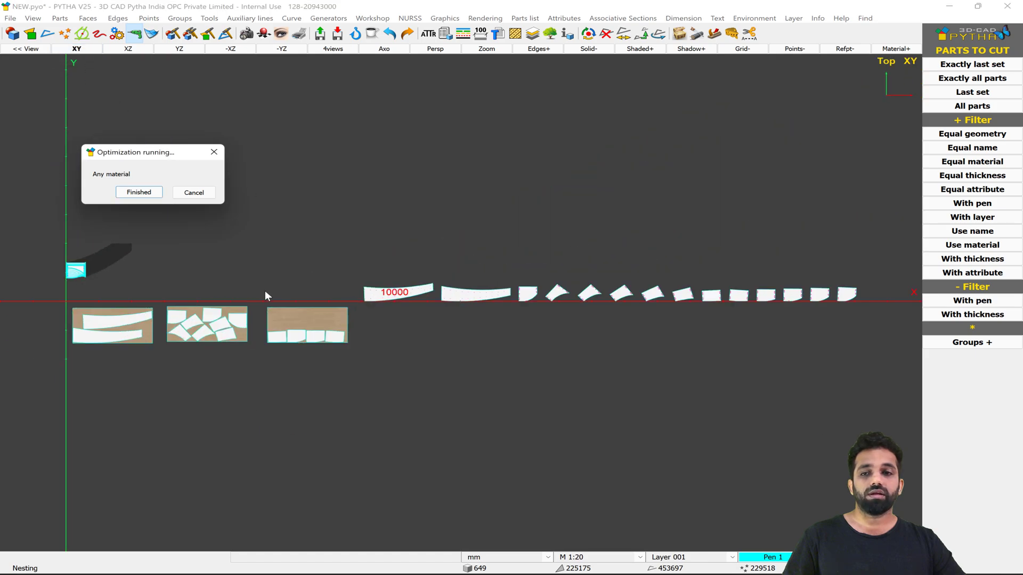
{"action": "middle_click_drag", "start_coordinate": [193, 286], "coordinate": [446, 289]}
{"action": "scroll", "coordinate": [508, 315], "scroll_direction": "up", "scroll_amount": 2}
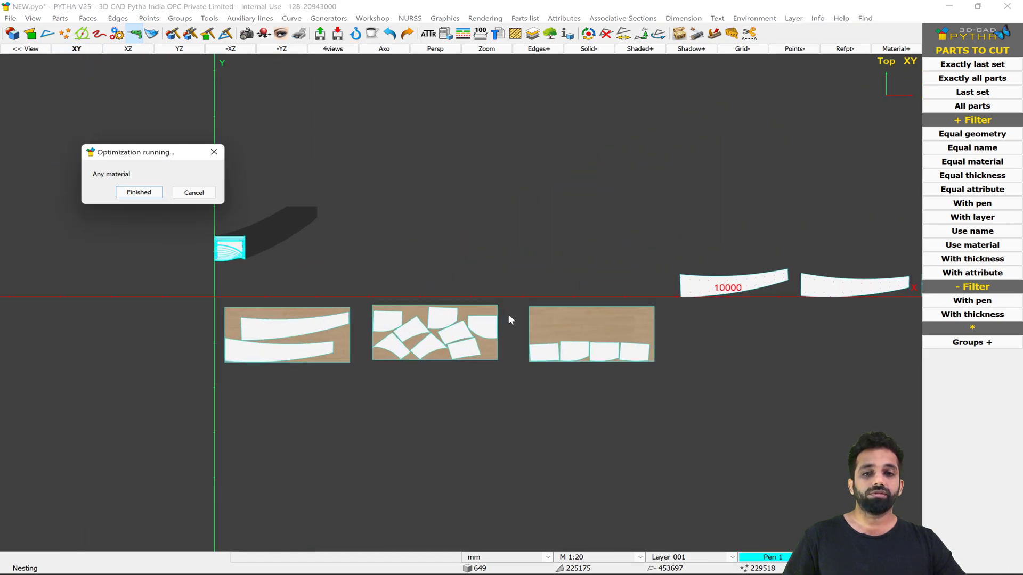
{"action": "scroll", "coordinate": [509, 315], "scroll_direction": "up", "scroll_amount": 2}
{"action": "middle_click_drag", "start_coordinate": [400, 306], "coordinate": [505, 288]}
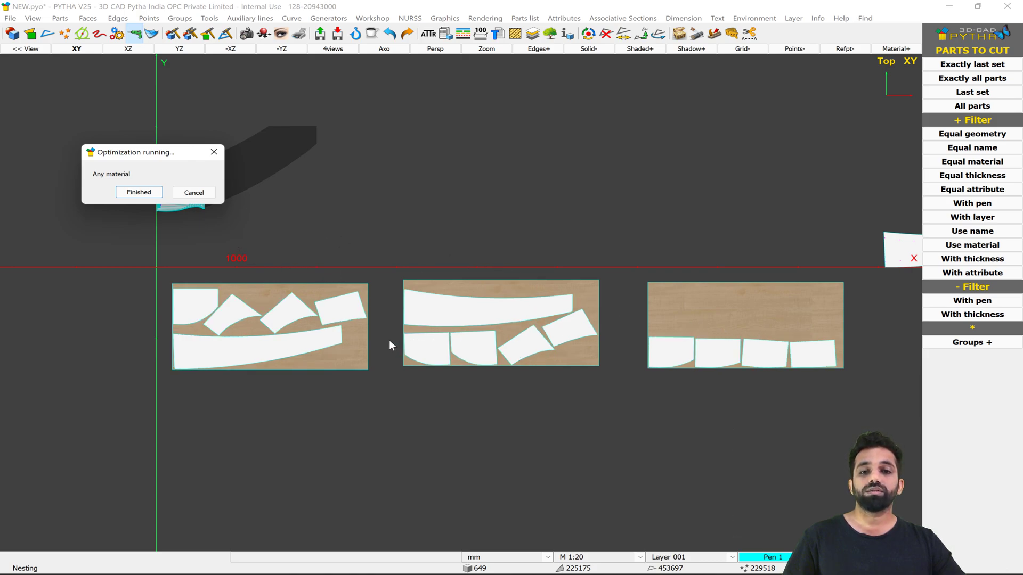
{"action": "scroll", "coordinate": [389, 345], "scroll_direction": "down", "scroll_amount": 2}
{"action": "scroll", "coordinate": [389, 345], "scroll_direction": "up", "scroll_amount": 3}
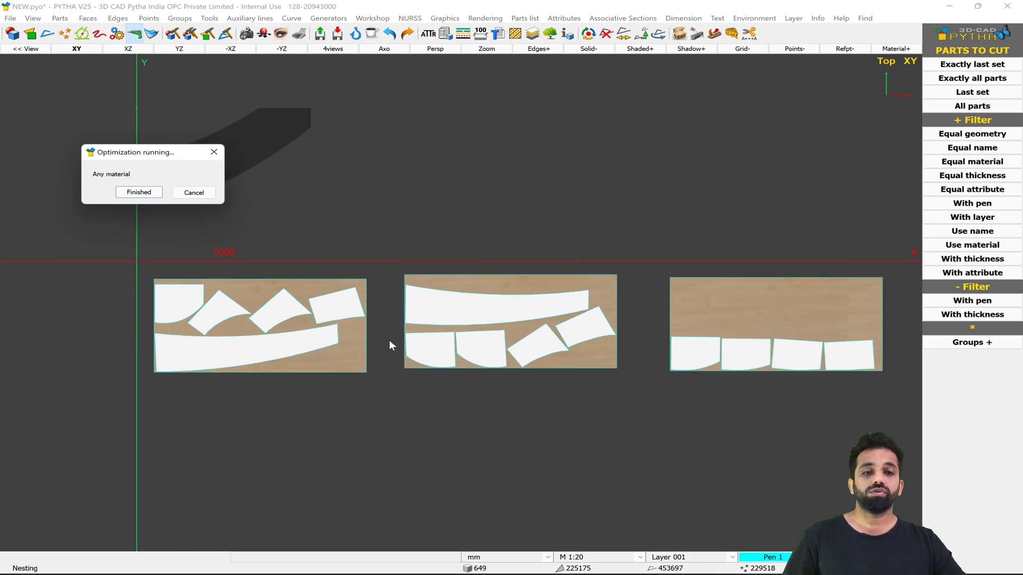
{"action": "scroll", "coordinate": [389, 345], "scroll_direction": "down", "scroll_amount": 2}
{"action": "scroll", "coordinate": [439, 341], "scroll_direction": "up", "scroll_amount": 1}
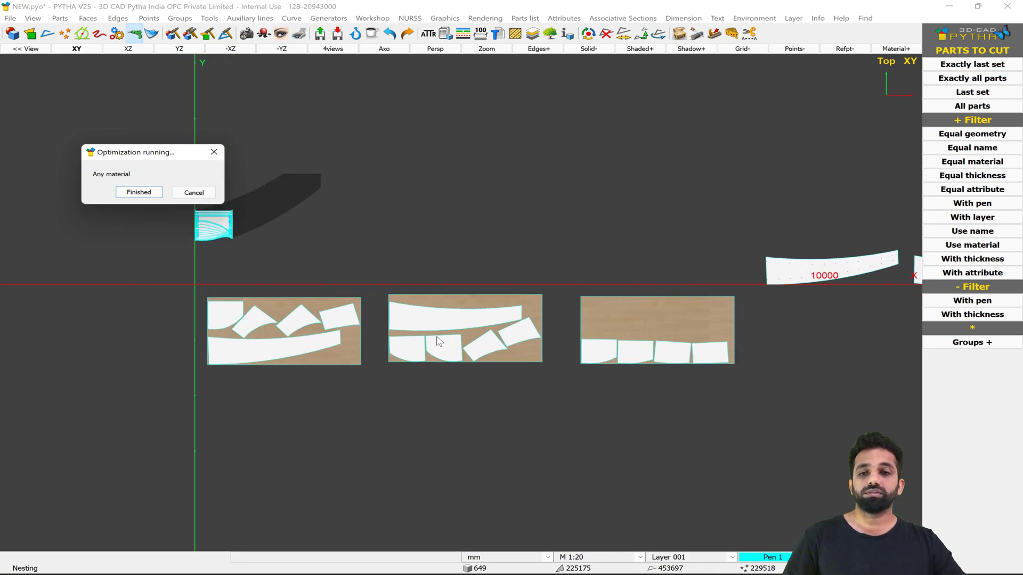
{"action": "scroll", "coordinate": [439, 341], "scroll_direction": "up", "scroll_amount": 1}
{"action": "left_click", "coordinate": [137, 193]}
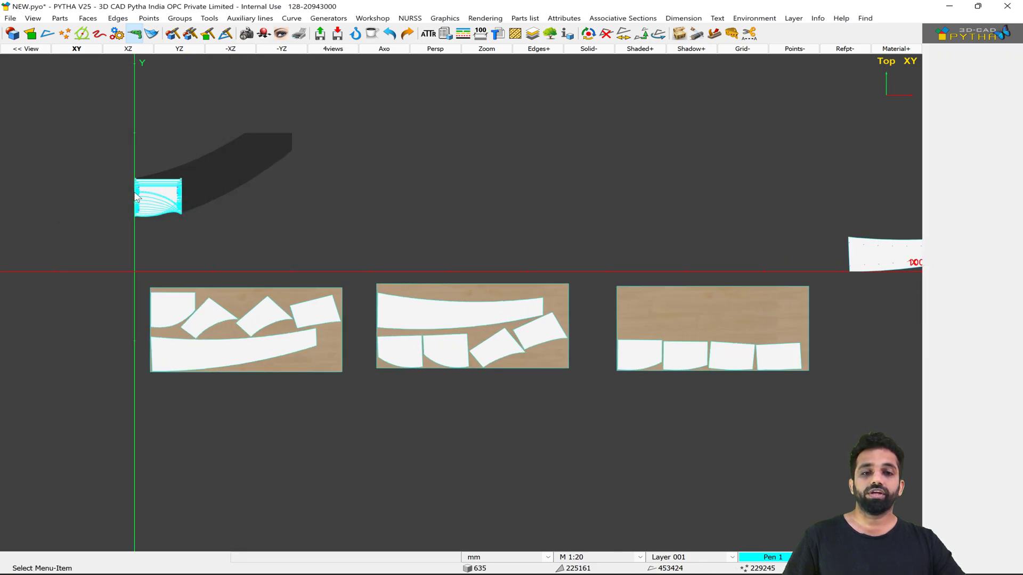
Turn off shading in the top view to show the first board's nested parts and drillings as outlines
{"action": "left_click", "coordinate": [385, 48]}
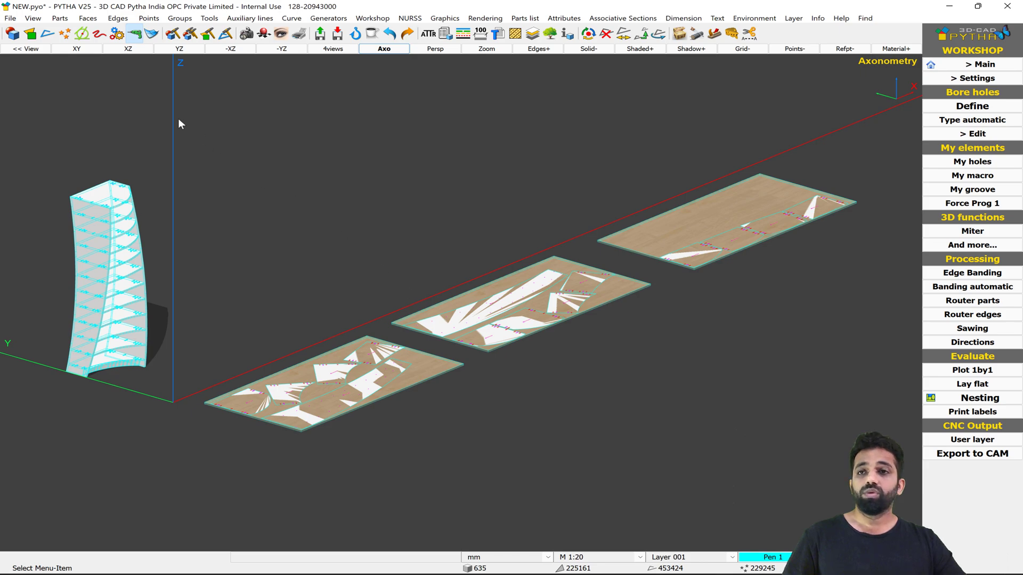
{"action": "left_click", "coordinate": [76, 48]}
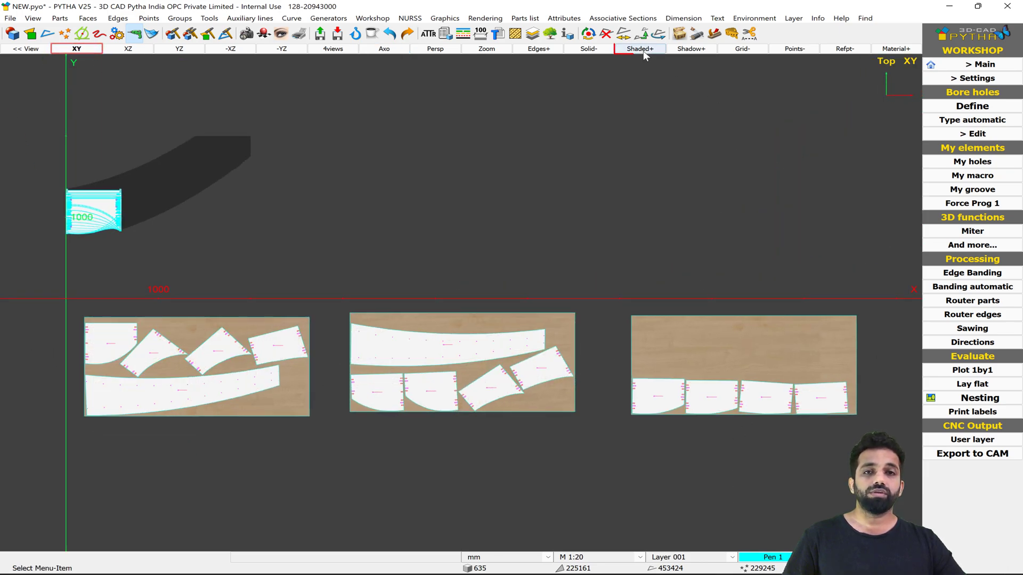
{"action": "left_click", "coordinate": [640, 48]}
{"action": "scroll", "coordinate": [210, 379], "scroll_direction": "up", "scroll_amount": 3}
{"action": "middle_click_drag", "start_coordinate": [235, 370], "coordinate": [524, 316]}
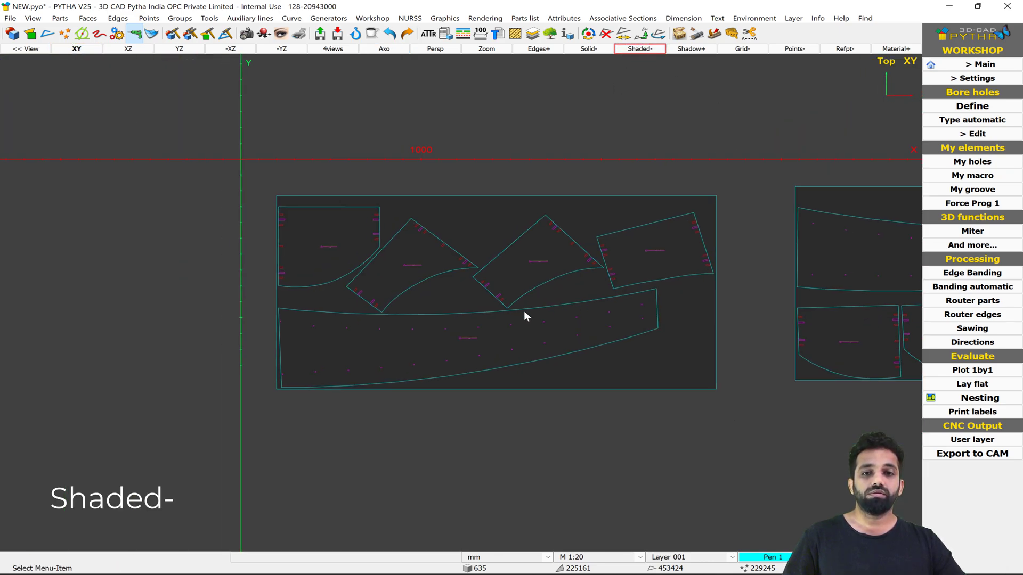
{"action": "scroll", "coordinate": [521, 322], "scroll_direction": "up", "scroll_amount": 2}
{"action": "scroll", "coordinate": [530, 321], "scroll_direction": "up", "scroll_amount": 1}
{"action": "middle_click_drag", "start_coordinate": [549, 320], "coordinate": [529, 332]}
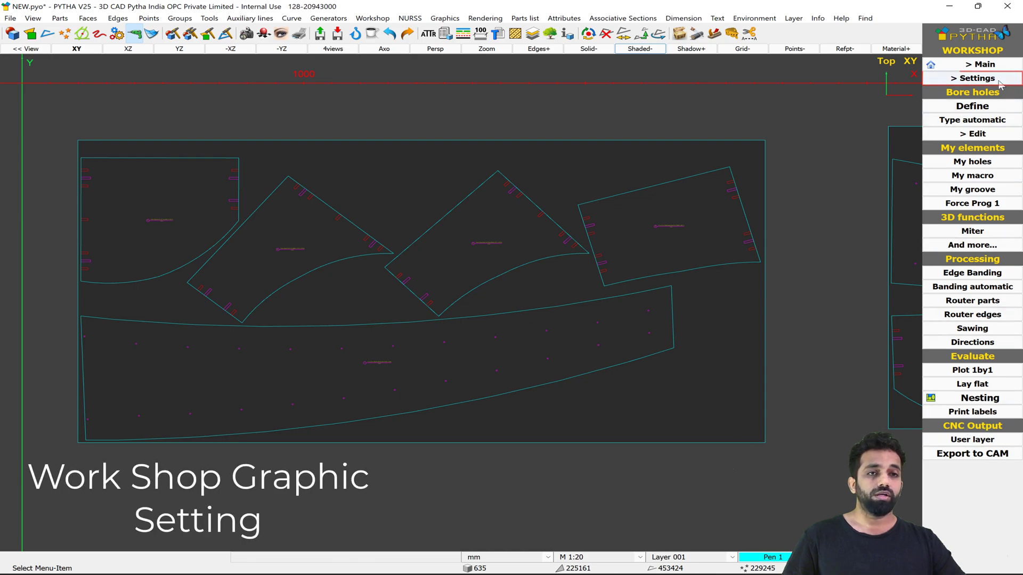
Set the on-screen text height of the workshop graphics to 20
{"action": "left_click", "coordinate": [977, 78]}
{"action": "left_click", "coordinate": [978, 275]}
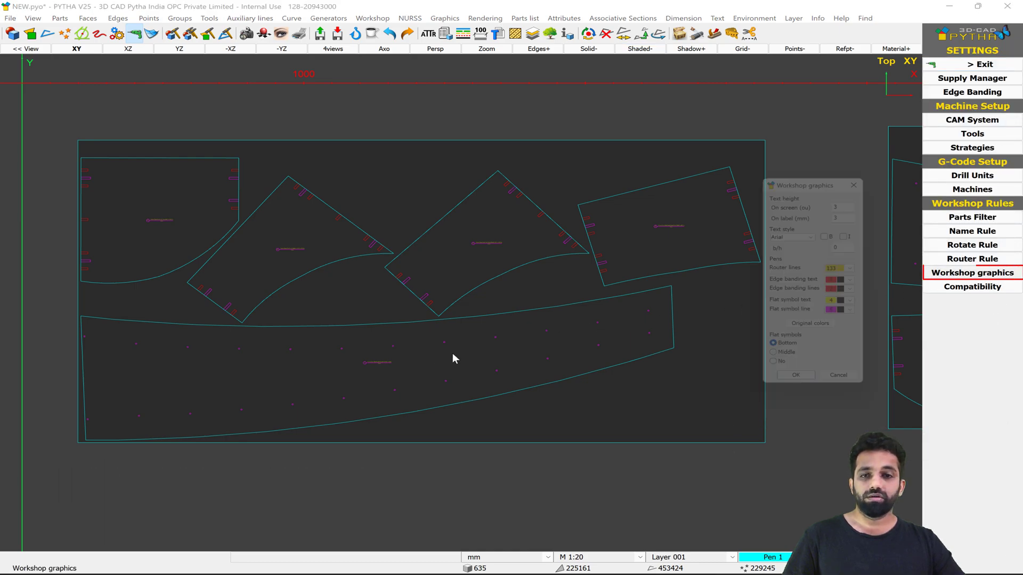
{"action": "scroll", "coordinate": [370, 363], "scroll_direction": "up", "scroll_amount": 3}
{"action": "double_click", "coordinate": [843, 200]}
{"action": "type", "text": "20"}
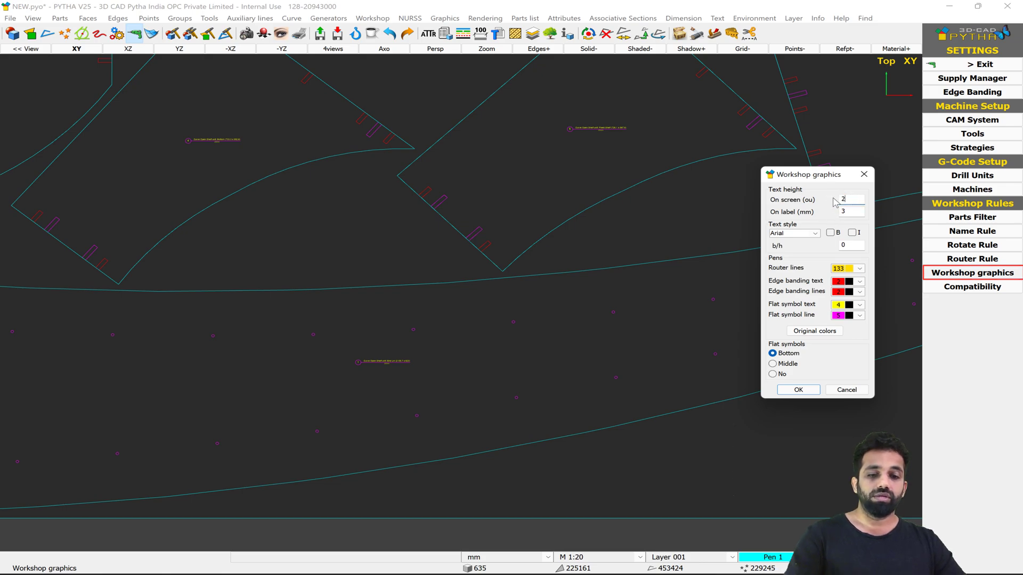
{"action": "left_click", "coordinate": [797, 390]}
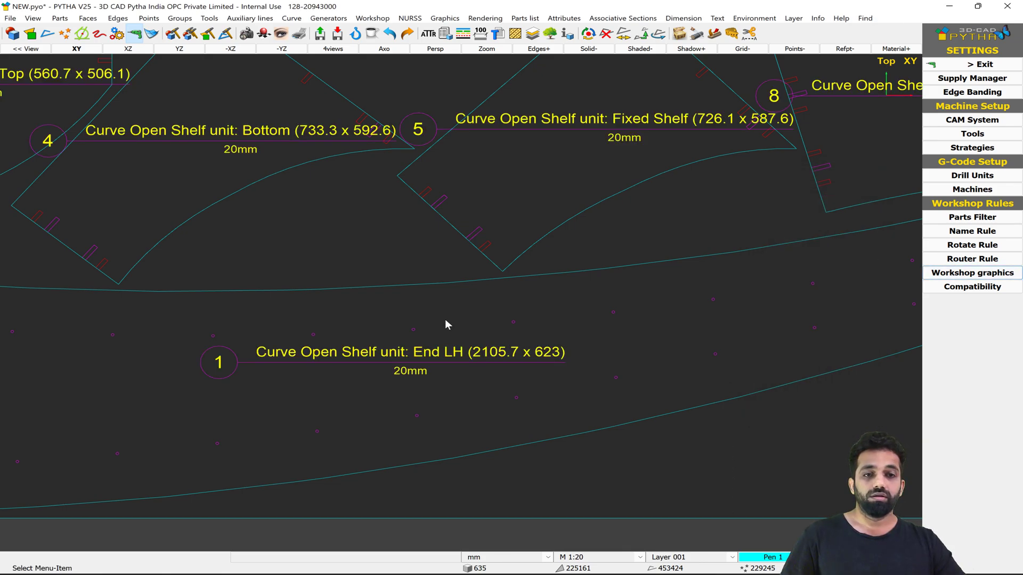
Examine the part numbers, names and dimensions labelled on the nested boards in the top view
{"action": "scroll", "coordinate": [487, 303], "scroll_direction": "down", "scroll_amount": 5}
{"action": "scroll", "coordinate": [269, 221], "scroll_direction": "up", "scroll_amount": 1}
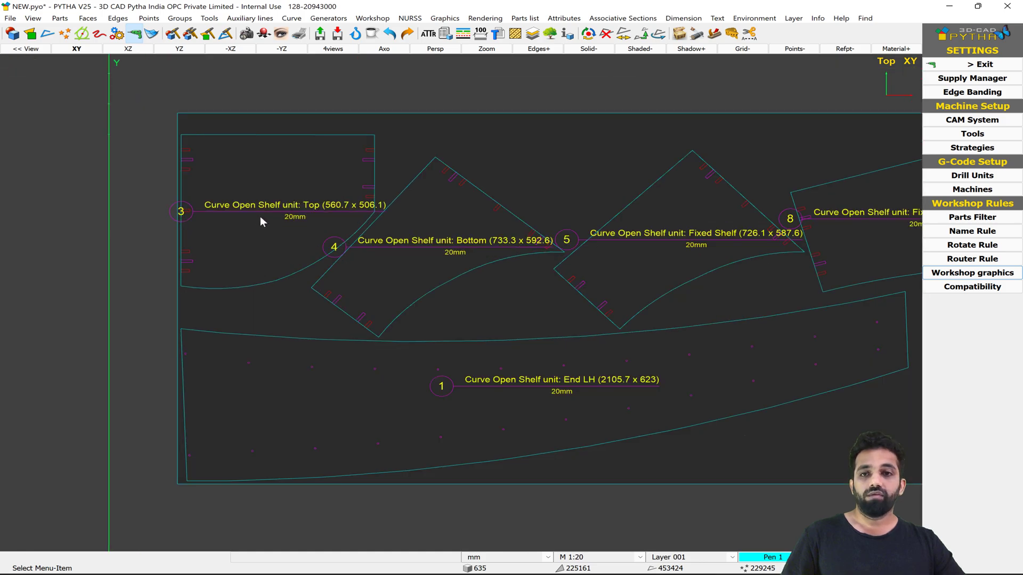
{"action": "scroll", "coordinate": [255, 212], "scroll_direction": "down", "scroll_amount": 3}
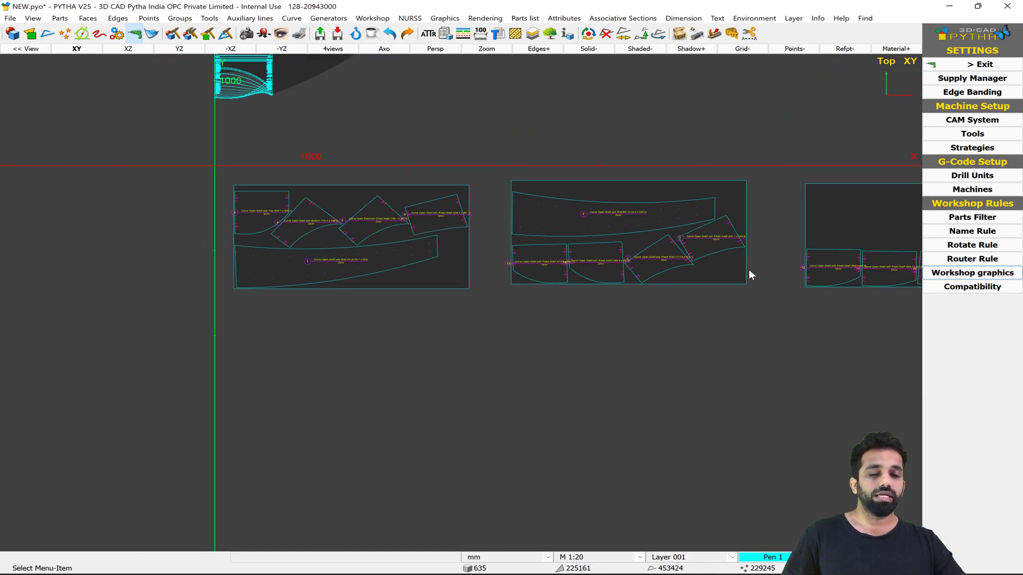
{"action": "middle_click_drag", "start_coordinate": [749, 269], "coordinate": [552, 263]}
{"action": "scroll", "coordinate": [266, 239], "scroll_direction": "up", "scroll_amount": 2}
{"action": "middle_click_drag", "start_coordinate": [267, 241], "coordinate": [852, 221]}
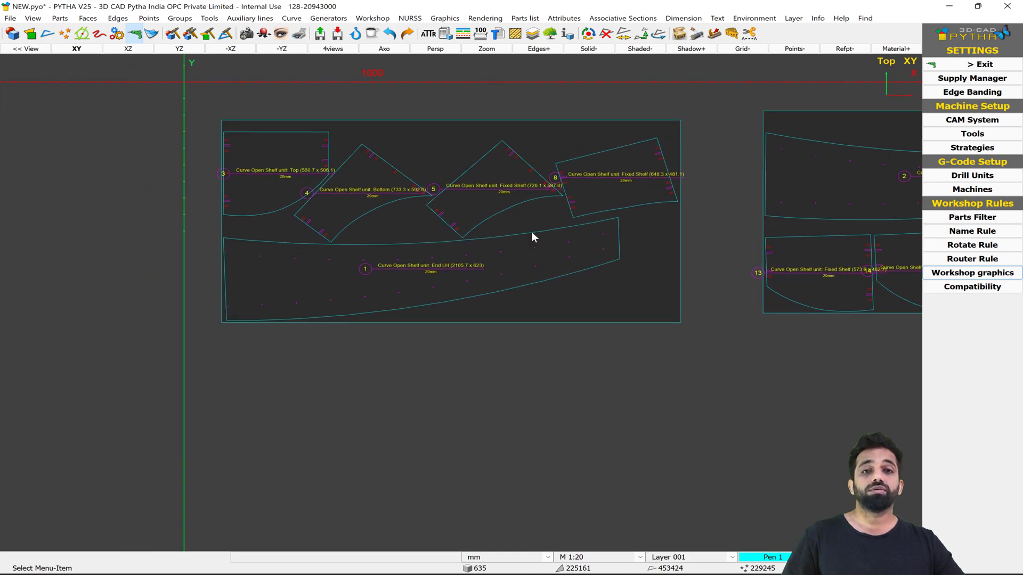